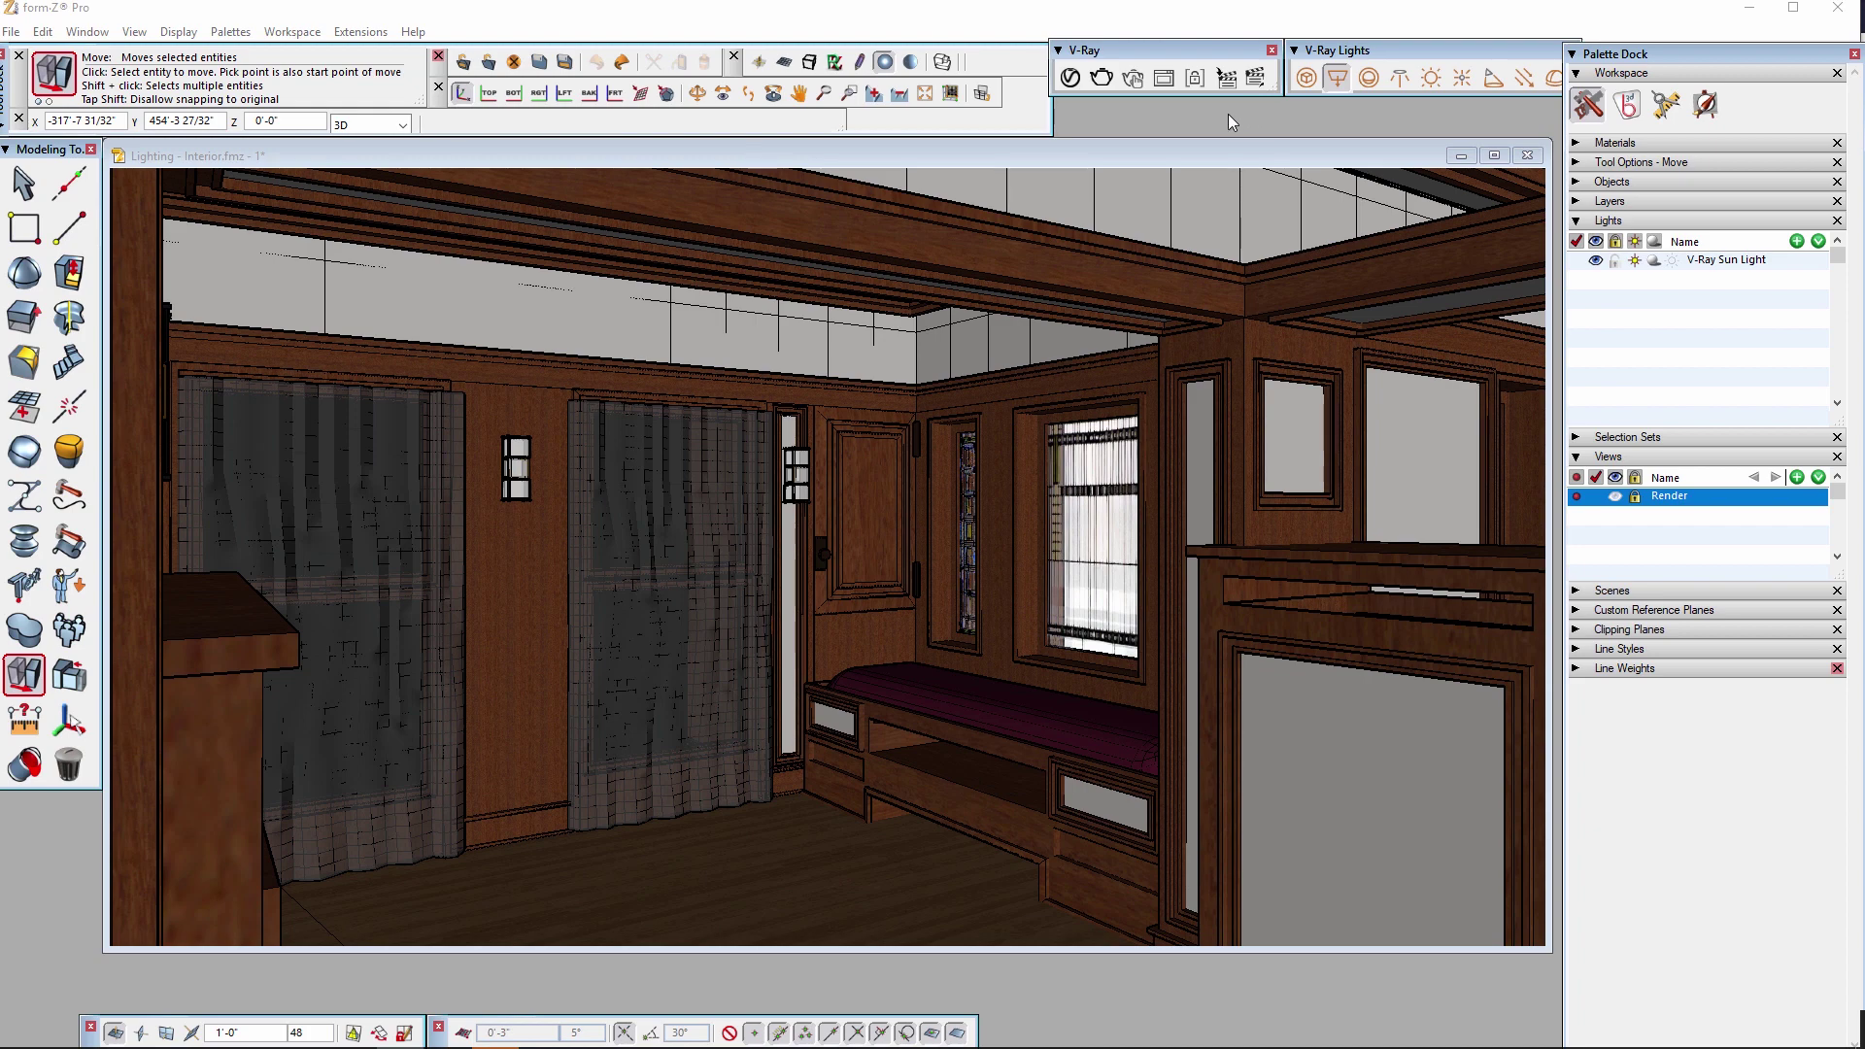
Render the sunlit Interior.fmz room with V-Ray and let it build up to pass 16.
{"action": "left_click", "coordinate": [1101, 78]}
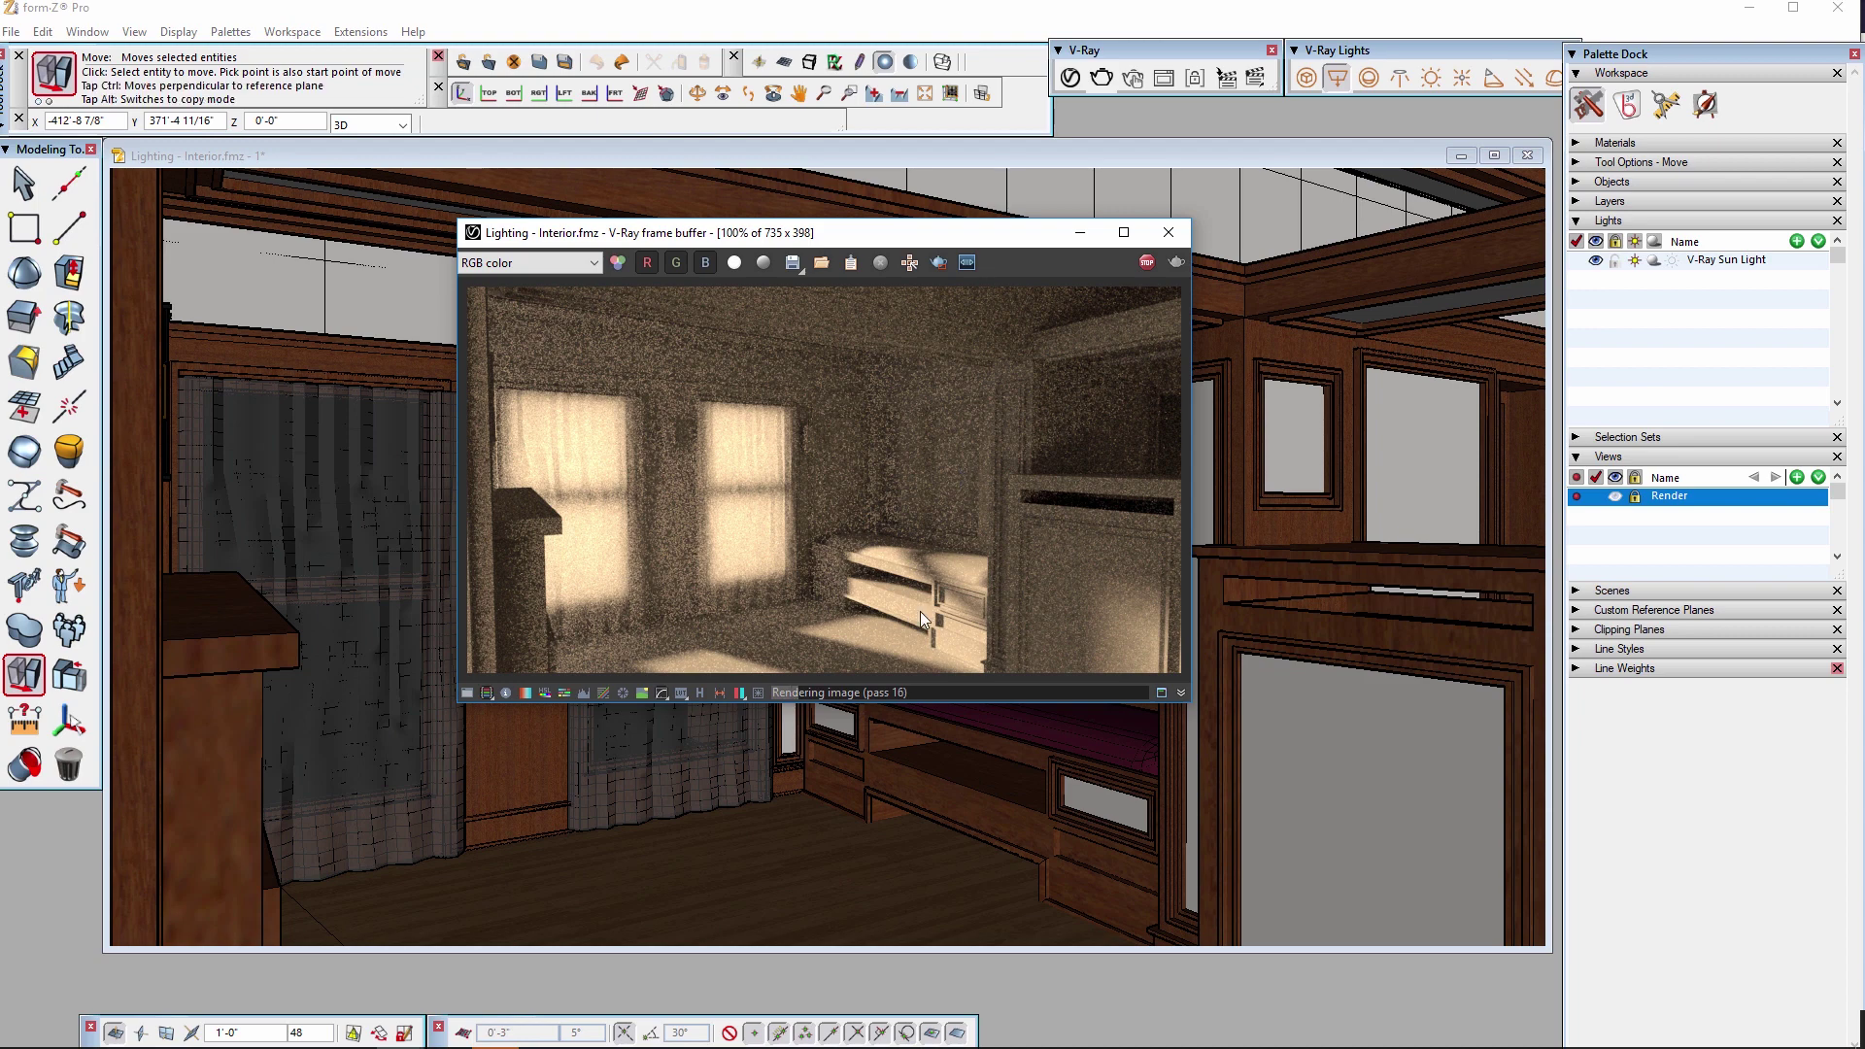
View the render's Lighting channel, then its GI channel, in the frame buffer.
{"action": "left_click", "coordinate": [560, 264]}
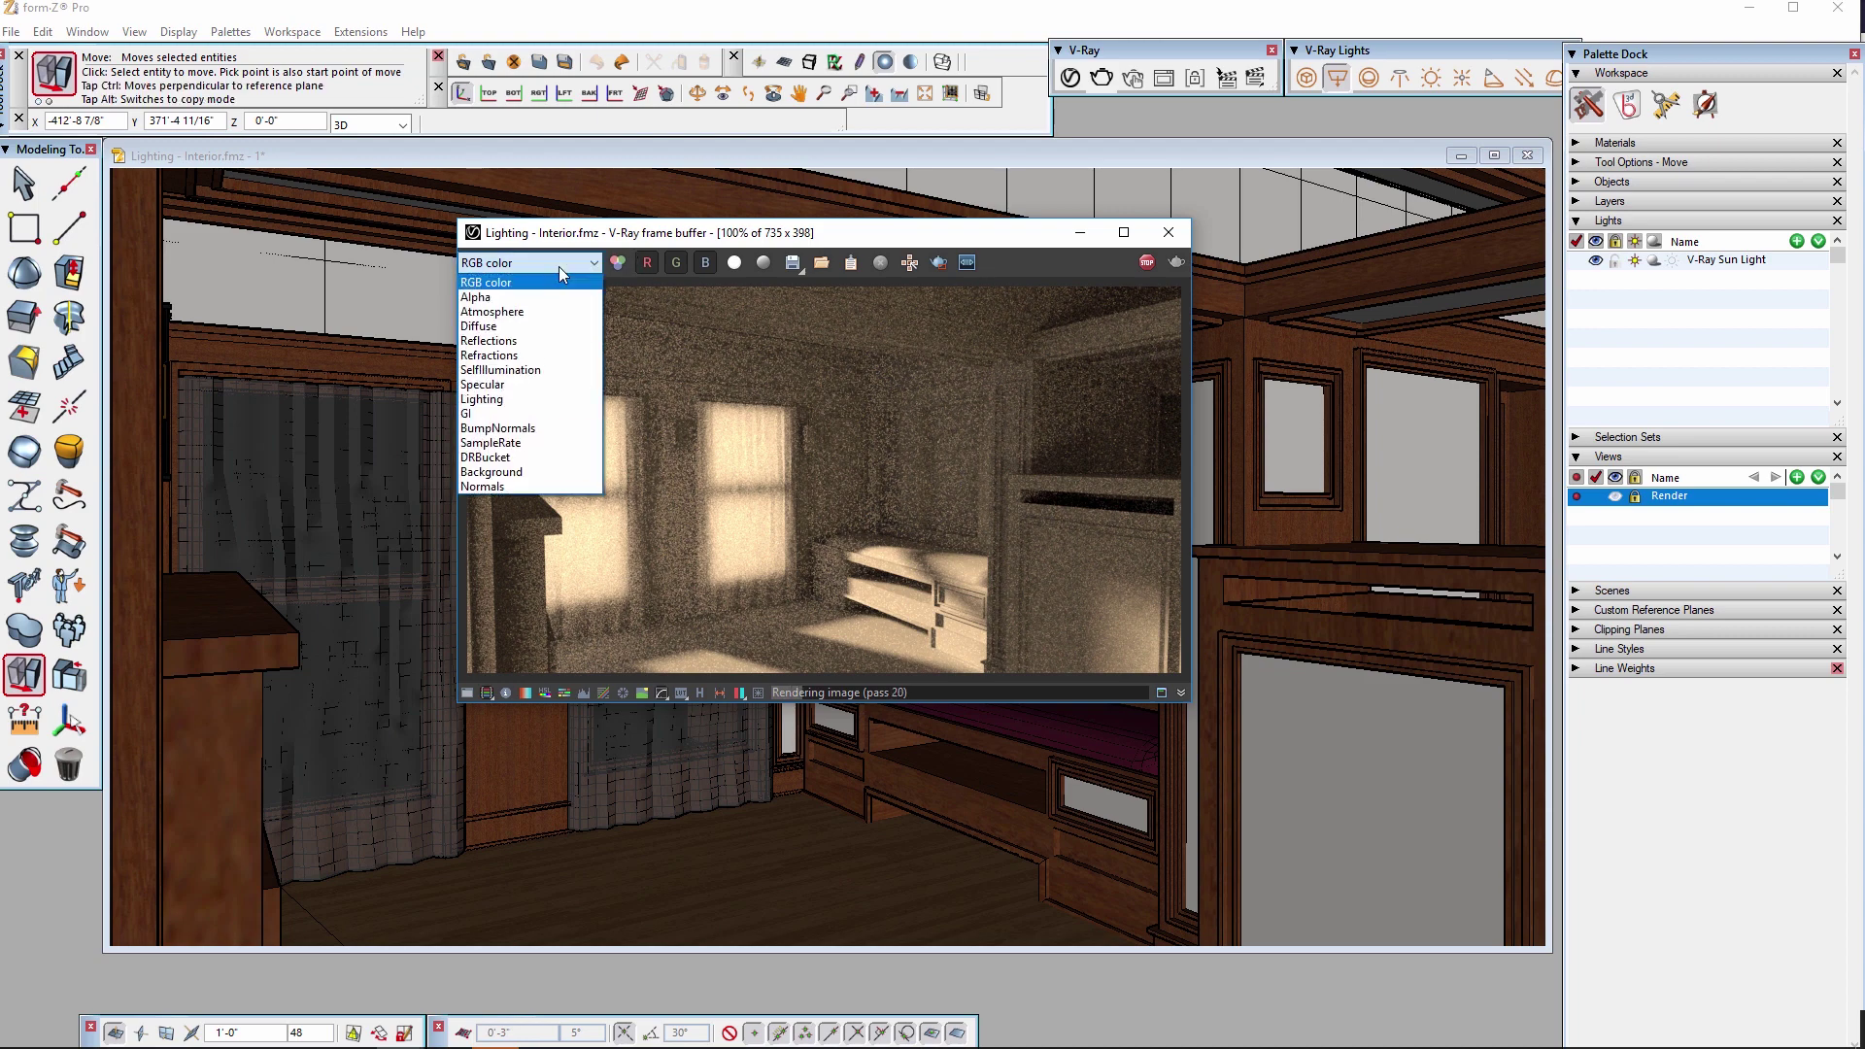
{"action": "left_click", "coordinate": [544, 399]}
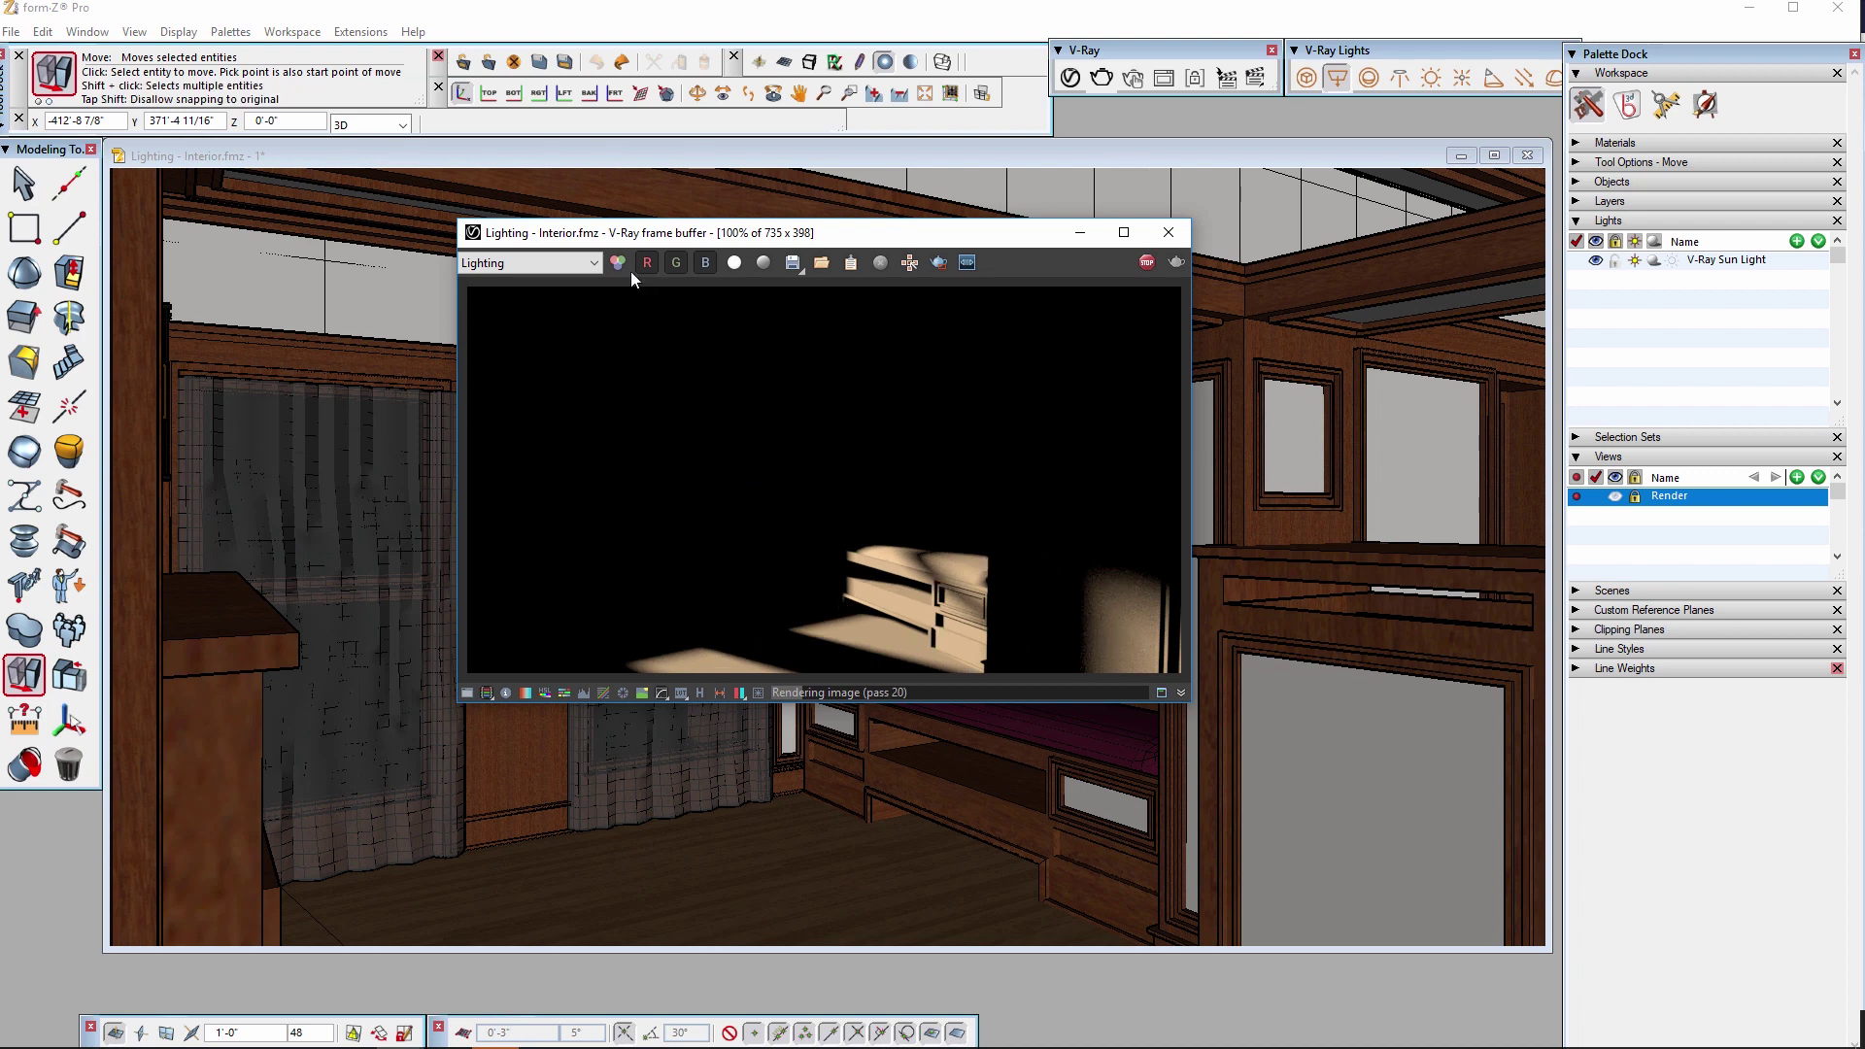
{"action": "left_click", "coordinate": [577, 263]}
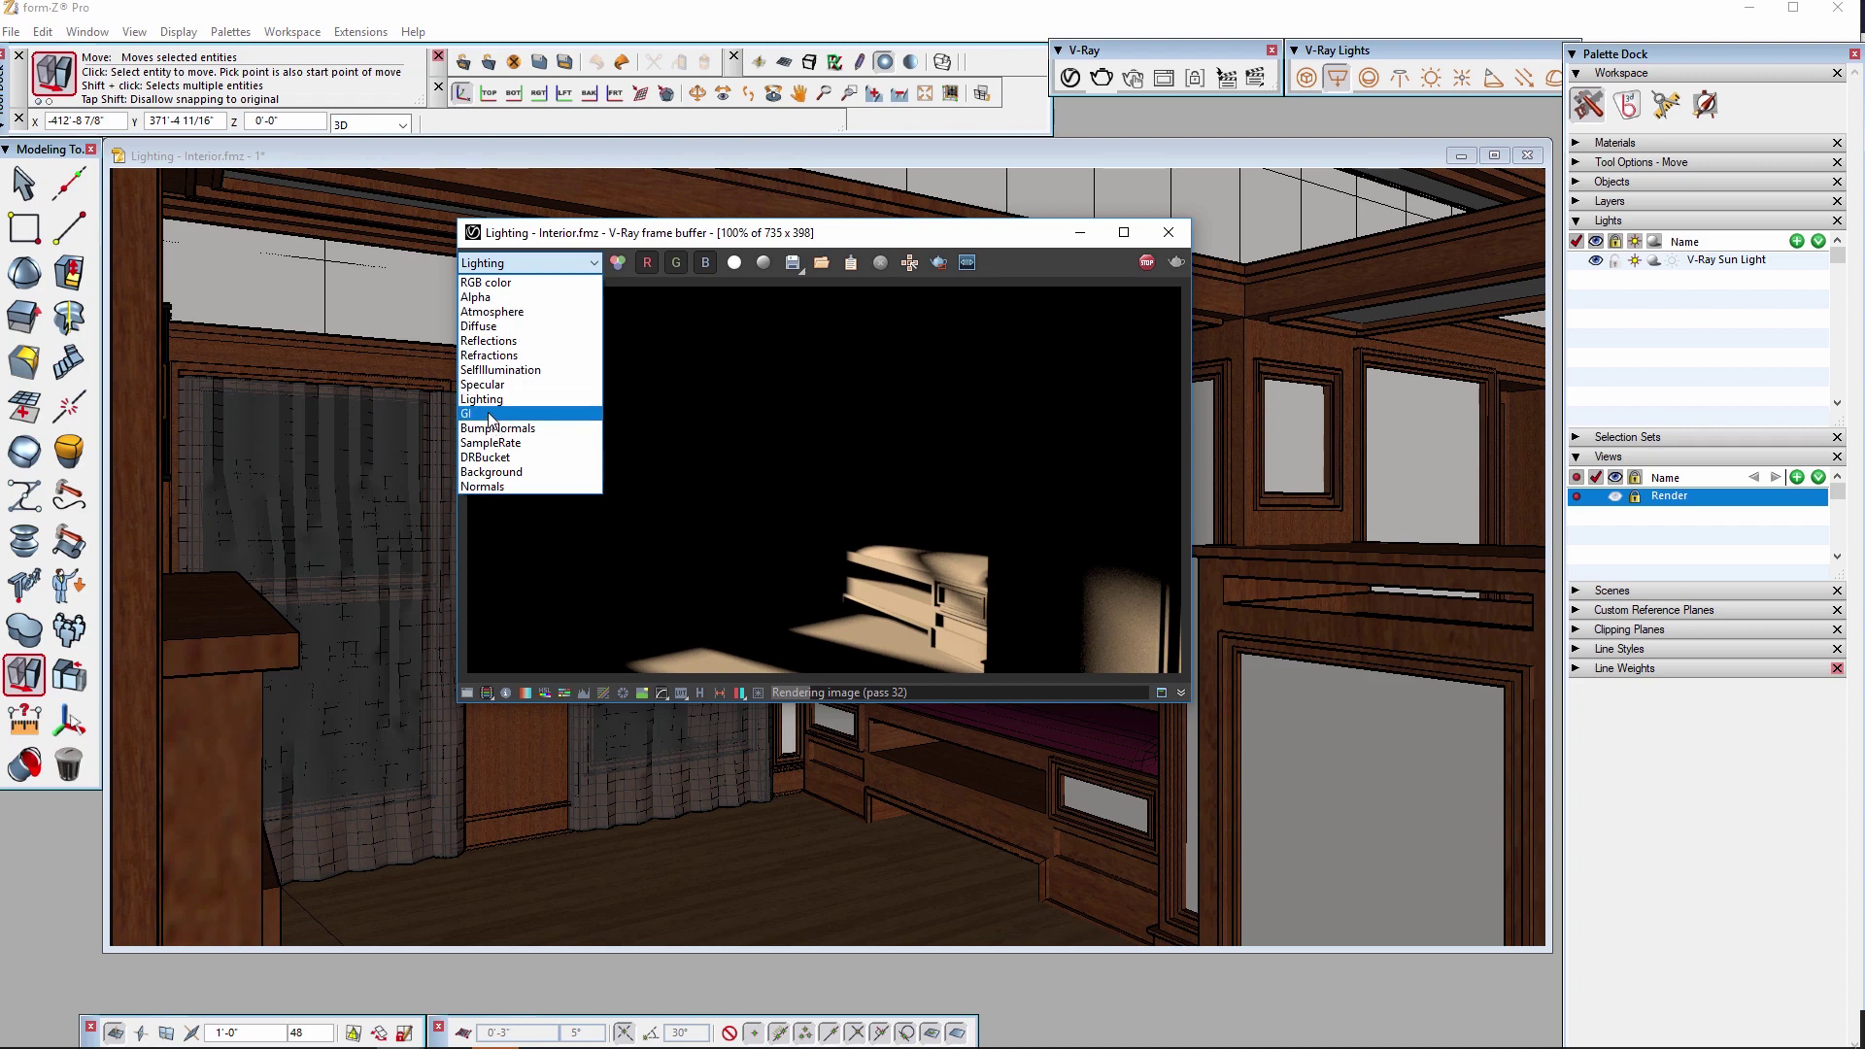
{"action": "left_click", "coordinate": [491, 416]}
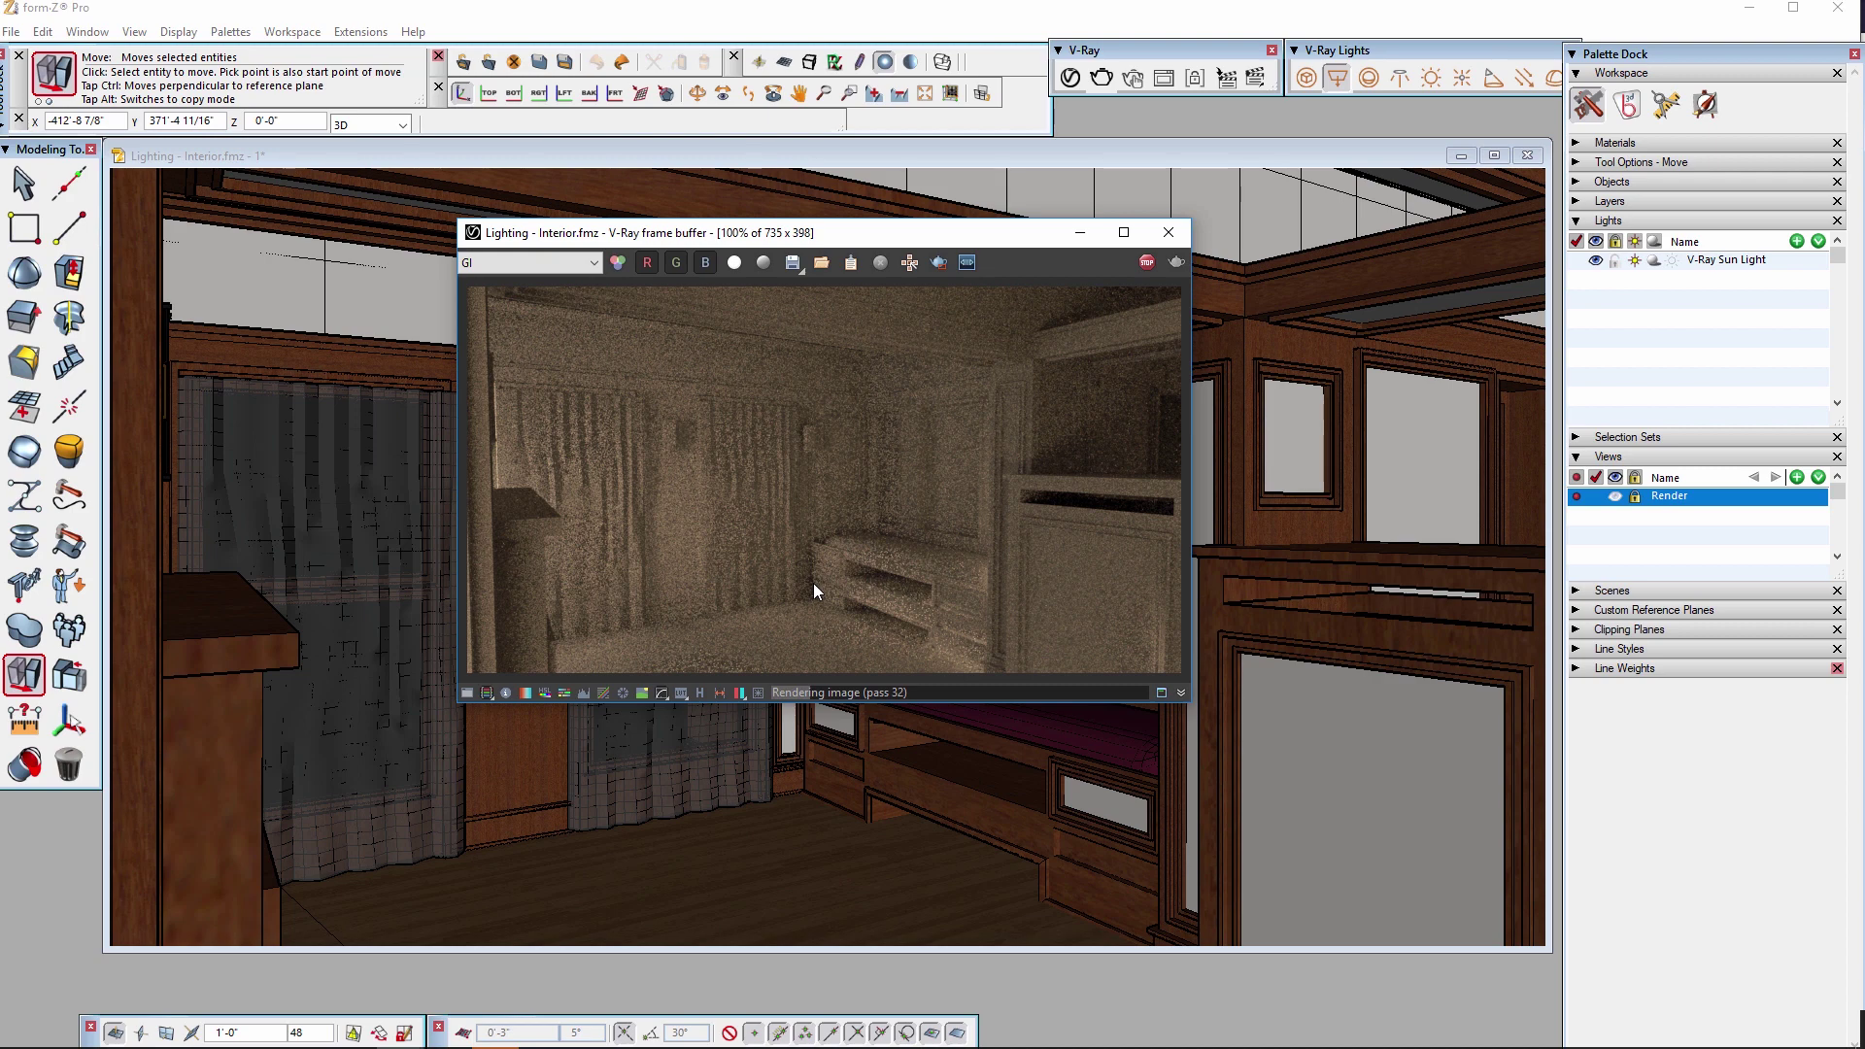
Return to the RGB color channel, stop the render and close the frame buffer.
{"action": "left_click", "coordinate": [529, 262]}
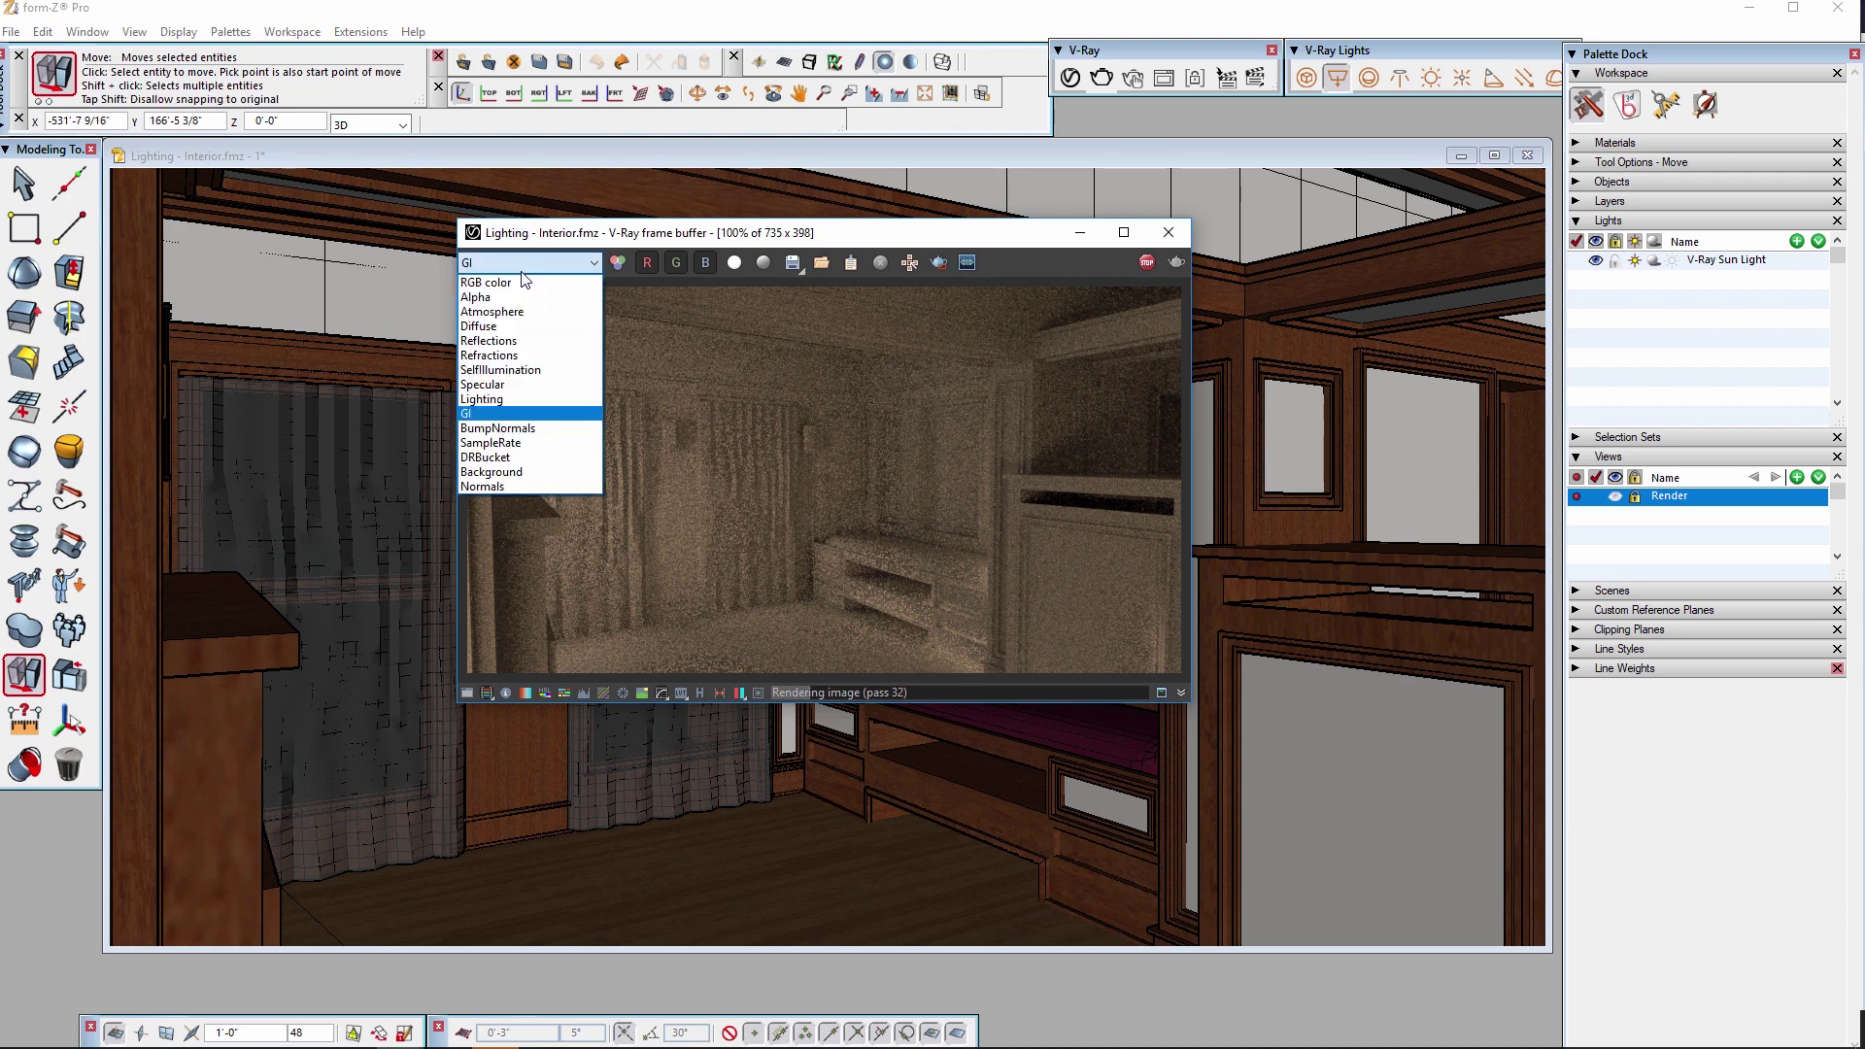
{"action": "left_click", "coordinate": [524, 264]}
{"action": "left_click", "coordinate": [519, 287]}
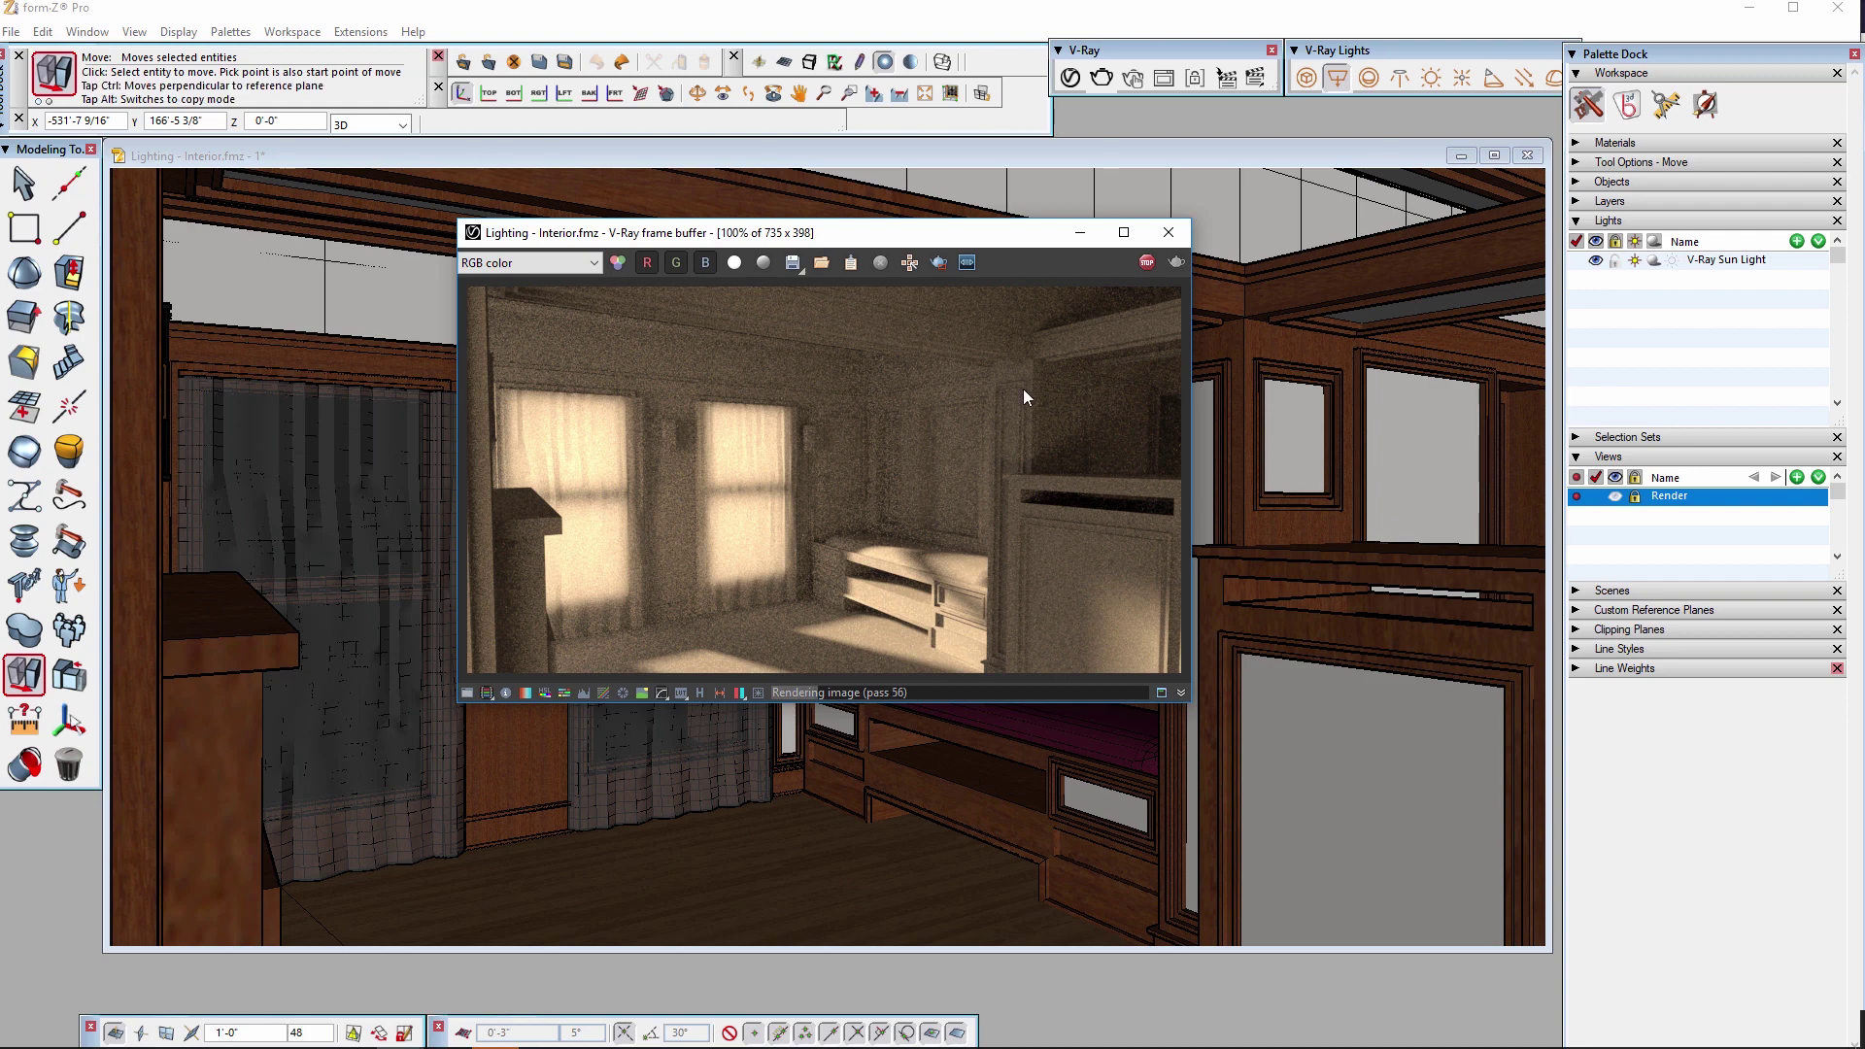
{"action": "left_click", "coordinate": [1146, 263]}
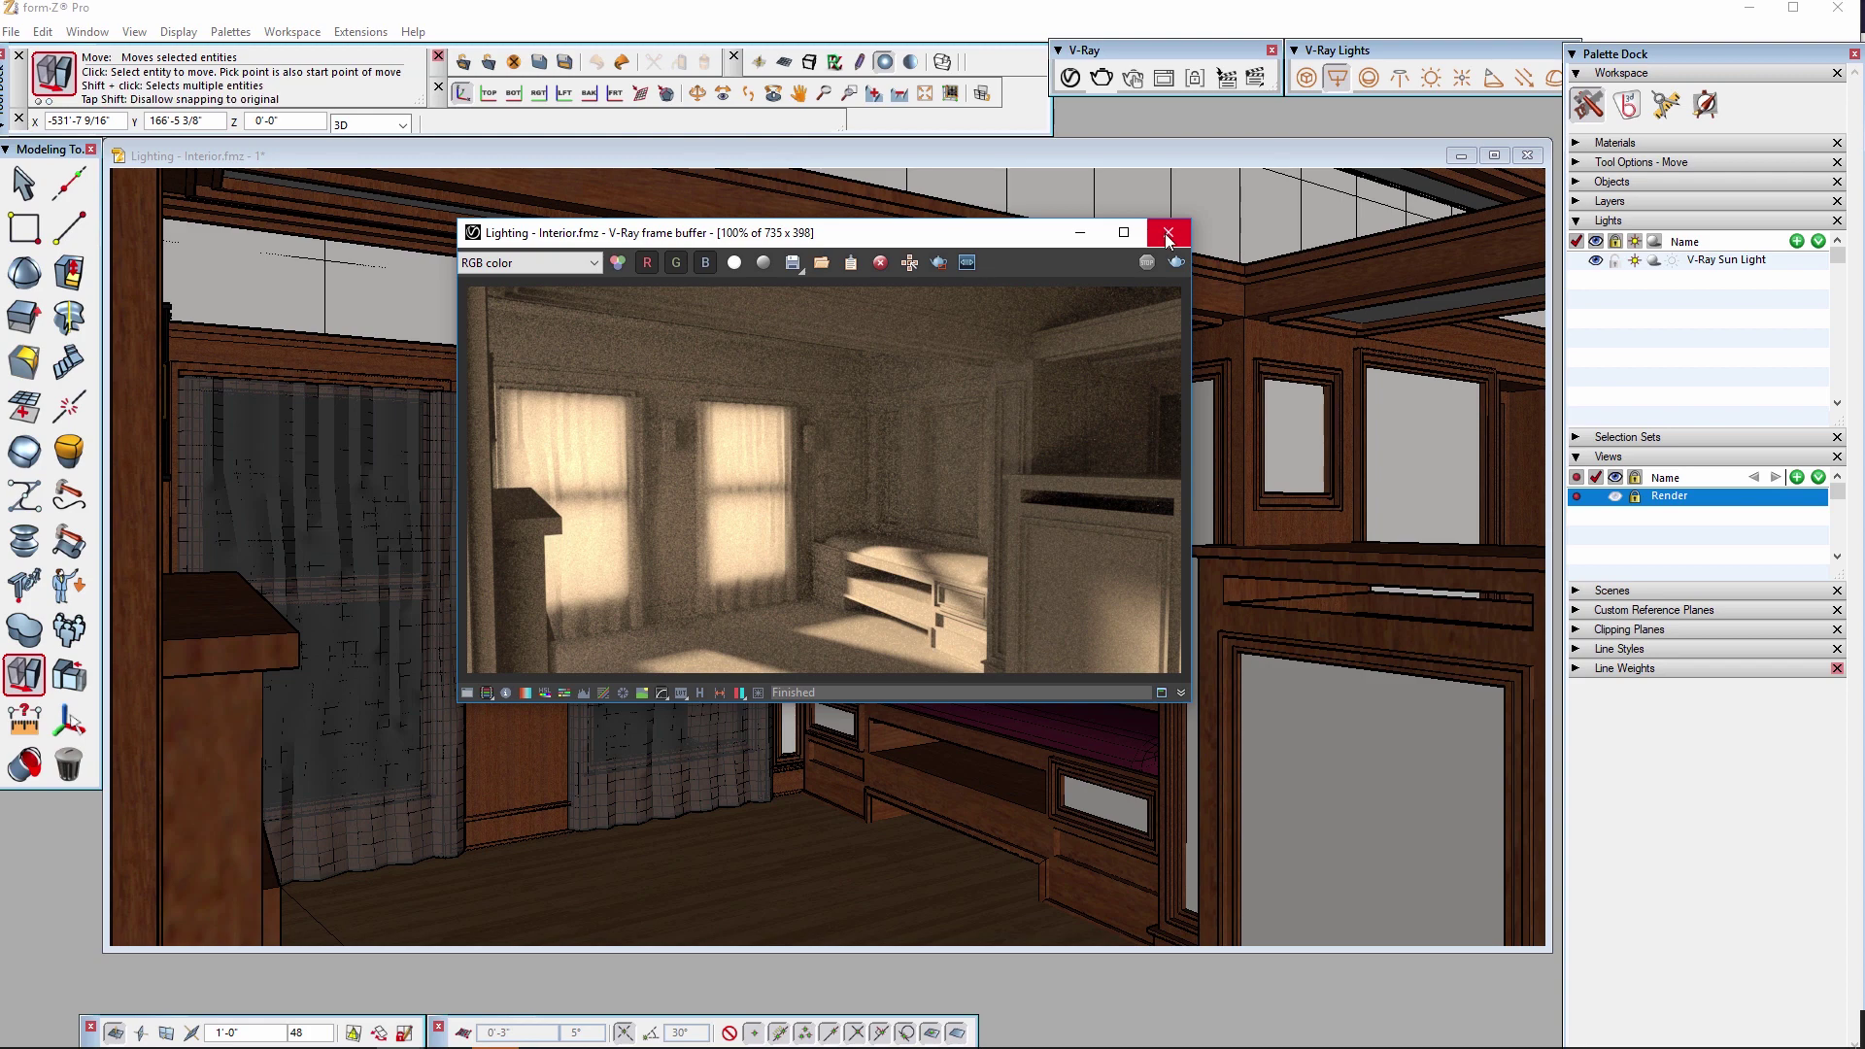
{"action": "left_click", "coordinate": [1167, 234]}
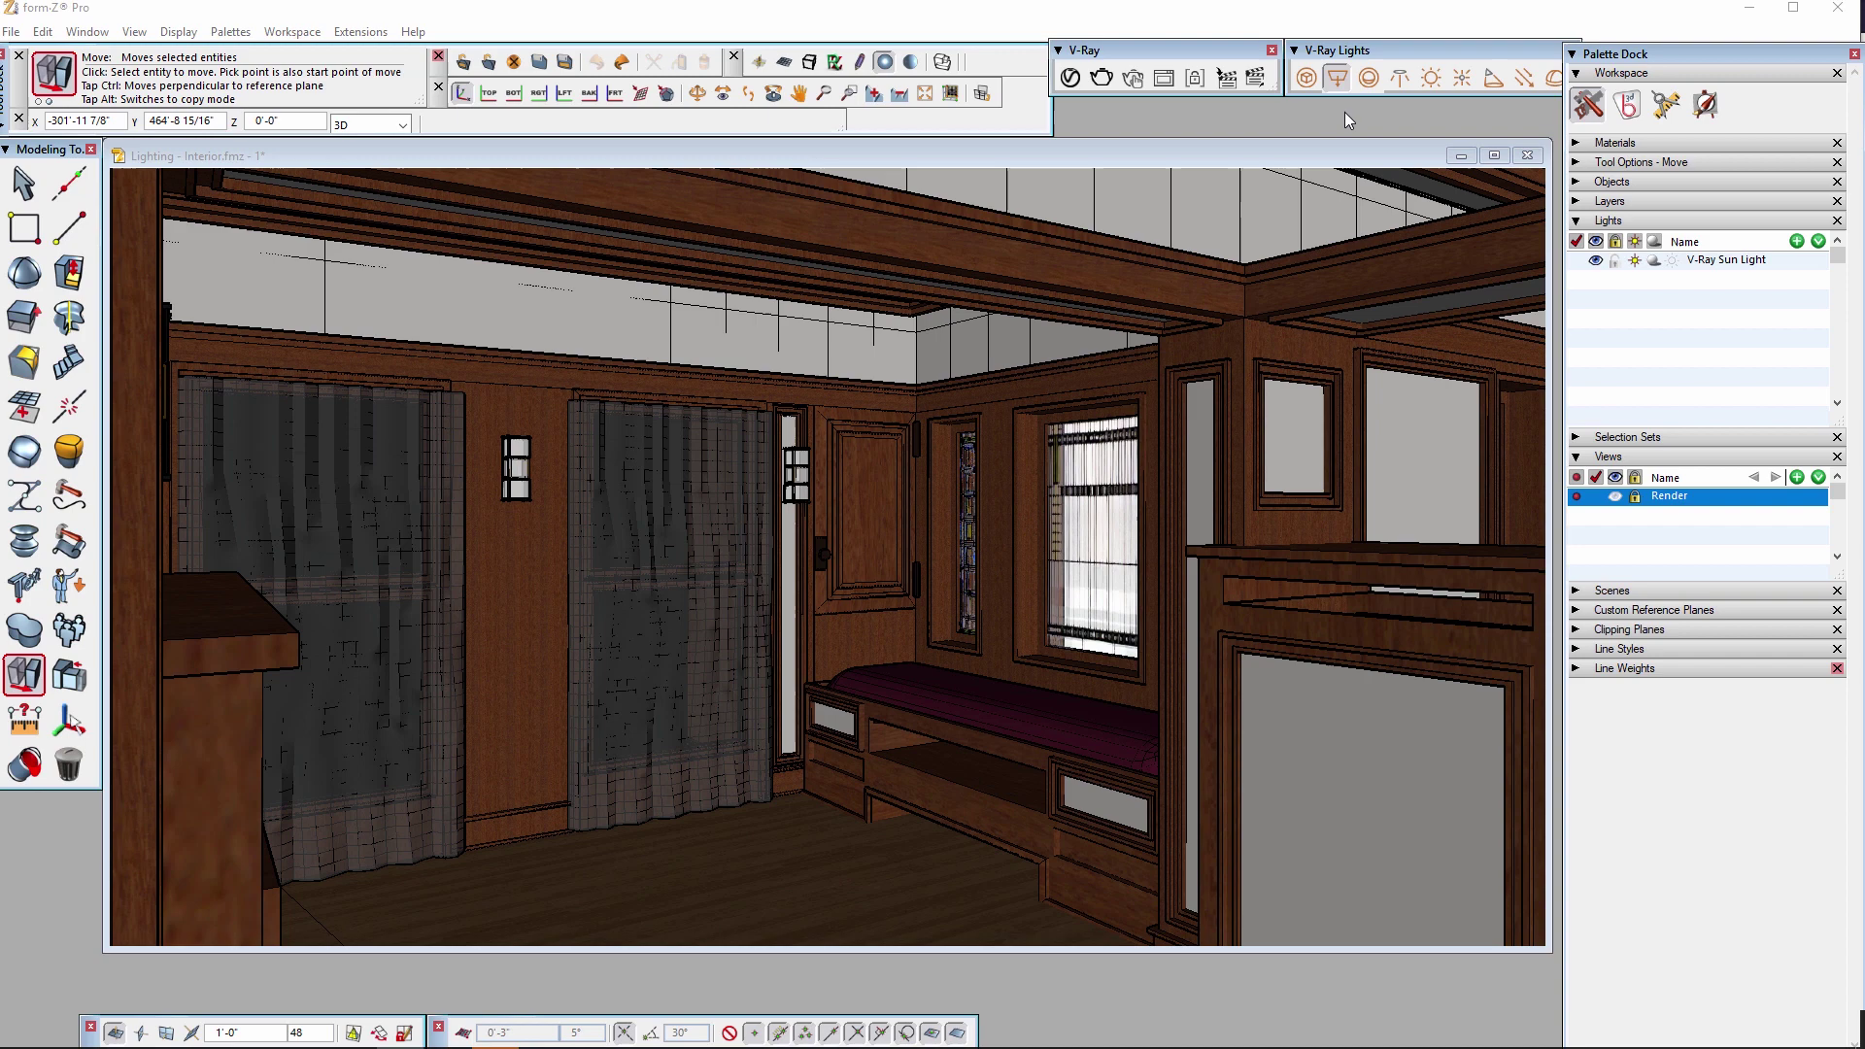
Place a V-Ray rectangle light in the room and select it.
{"action": "left_click", "coordinate": [1334, 83]}
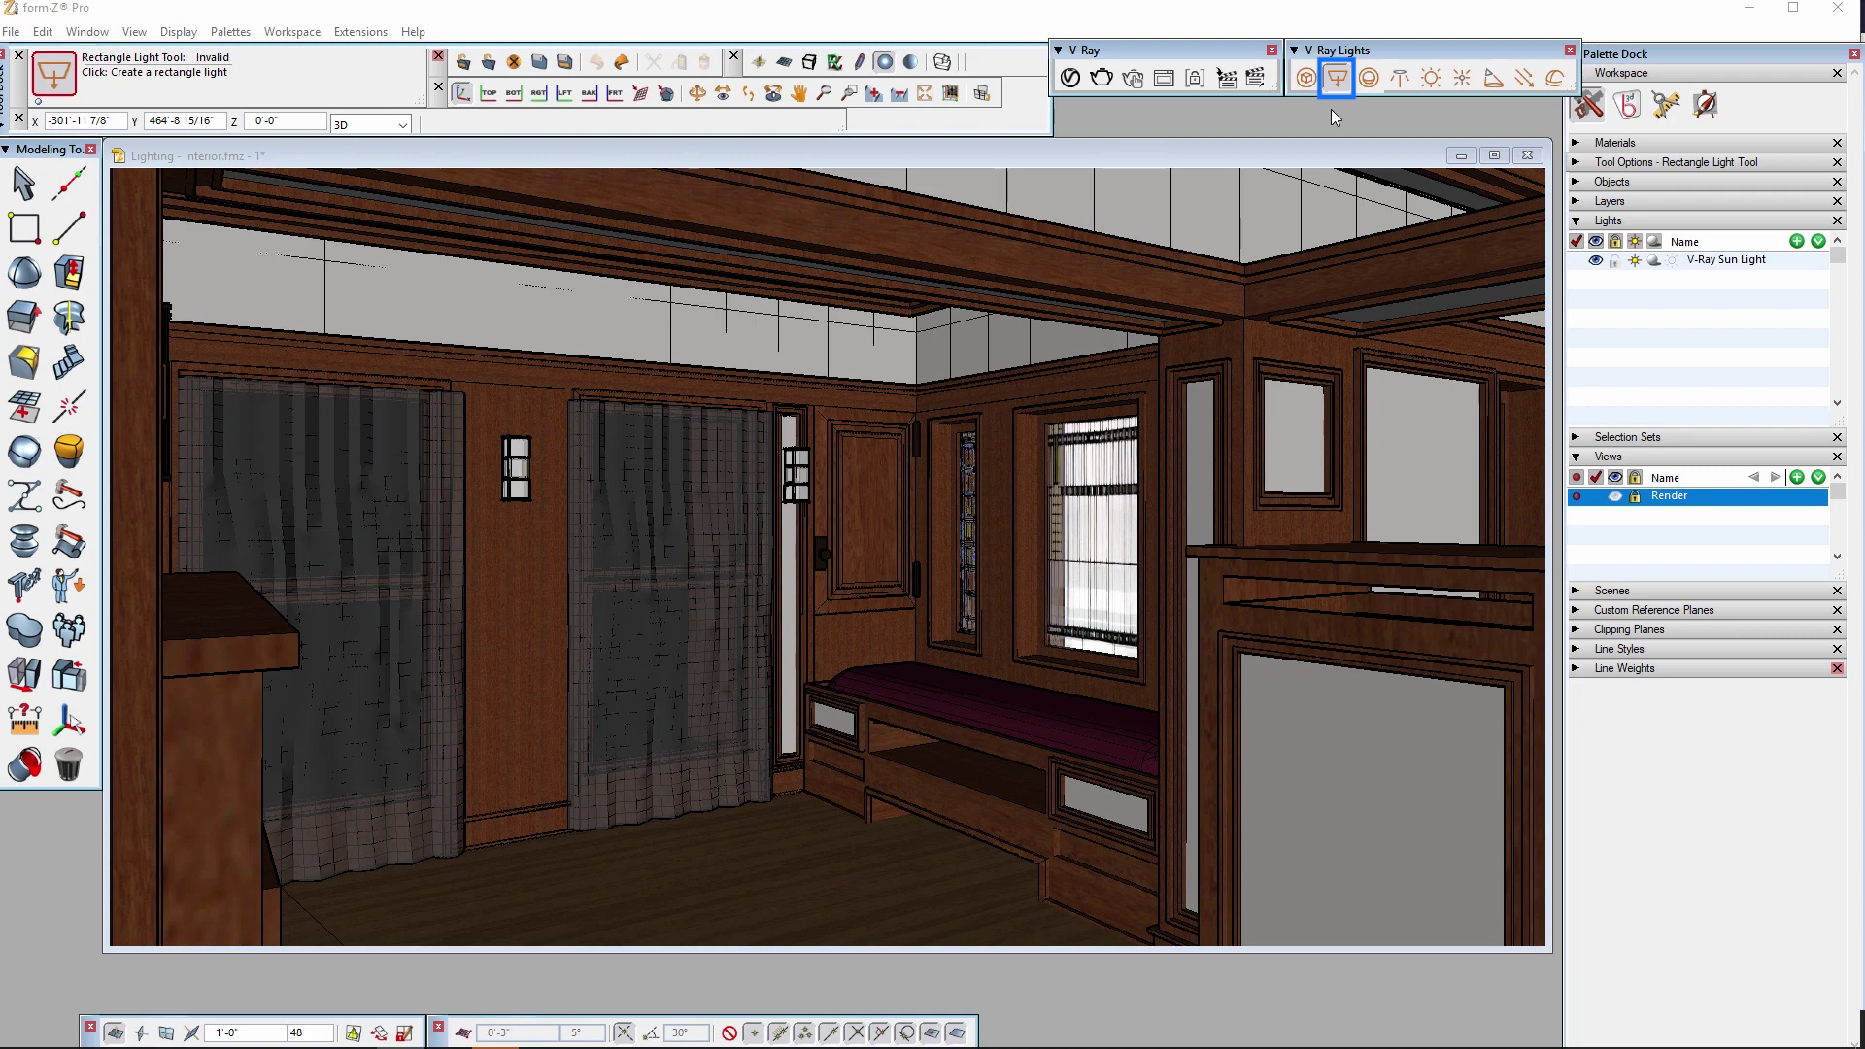
{"action": "left_click", "coordinate": [766, 387]}
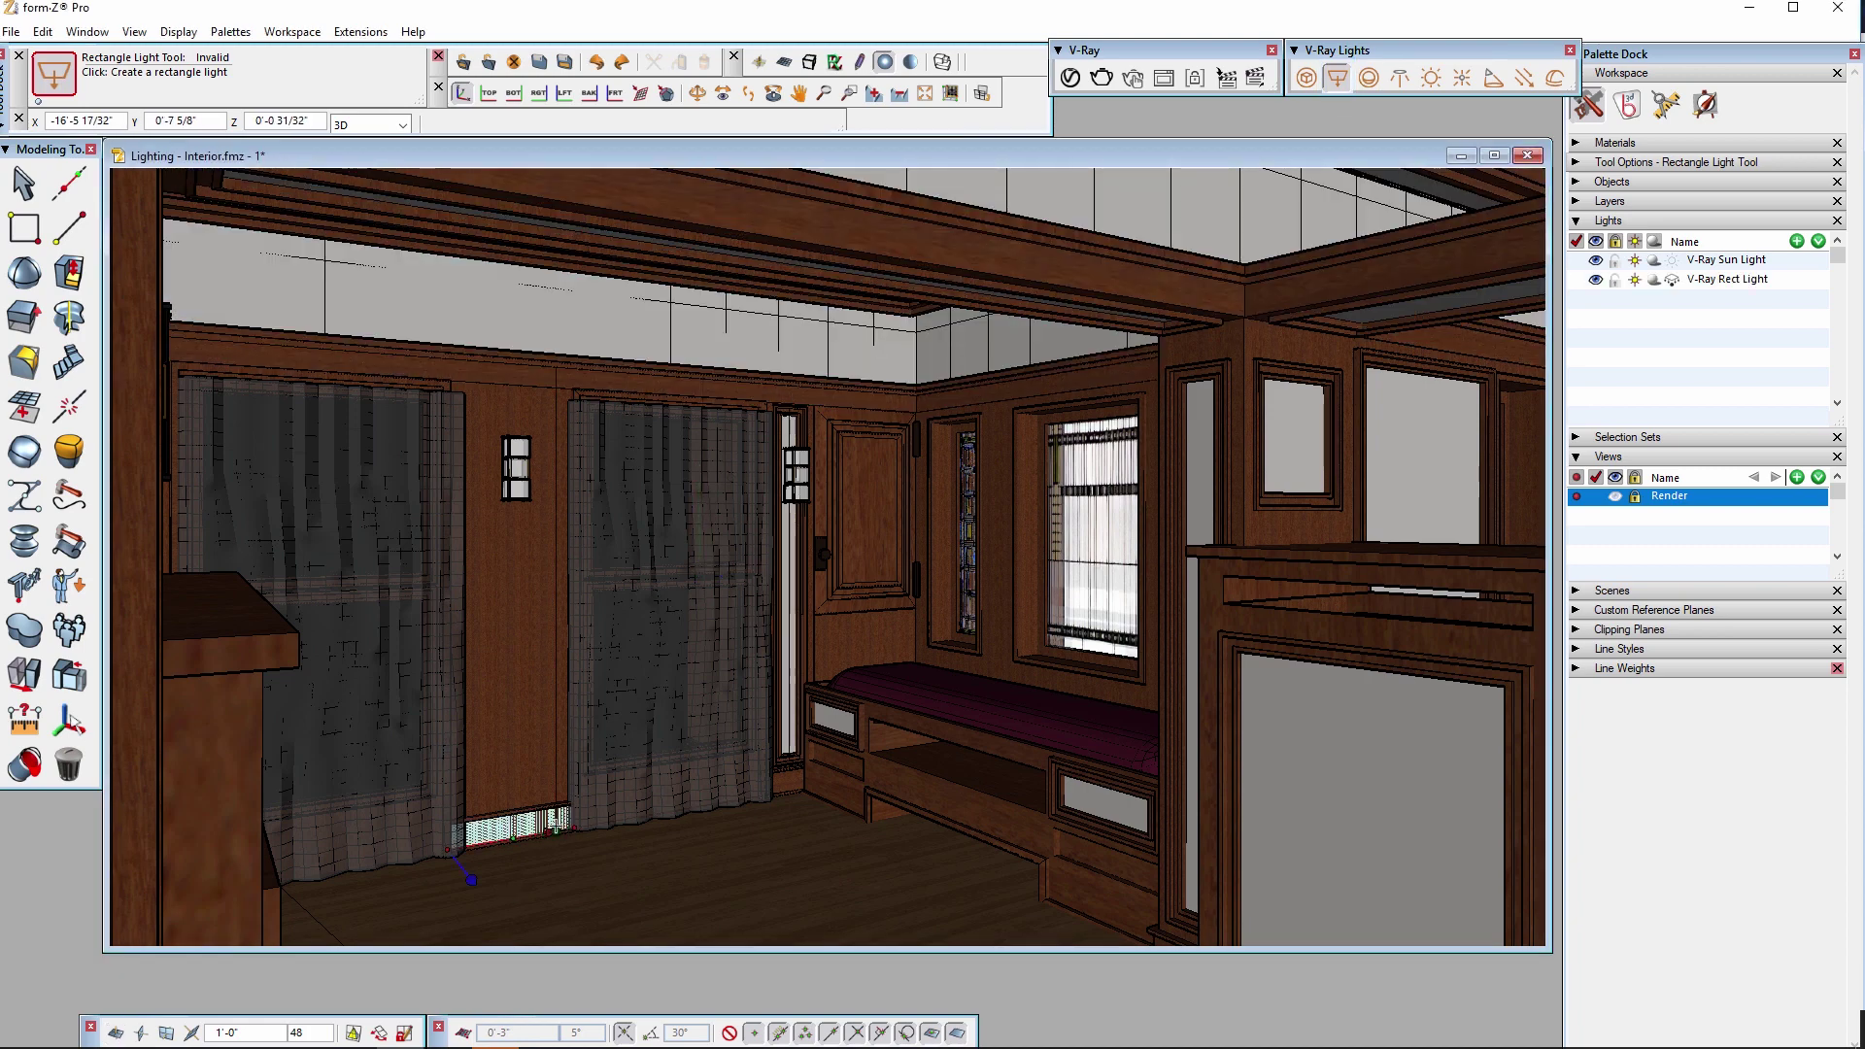
{"action": "left_click", "coordinate": [23, 183]}
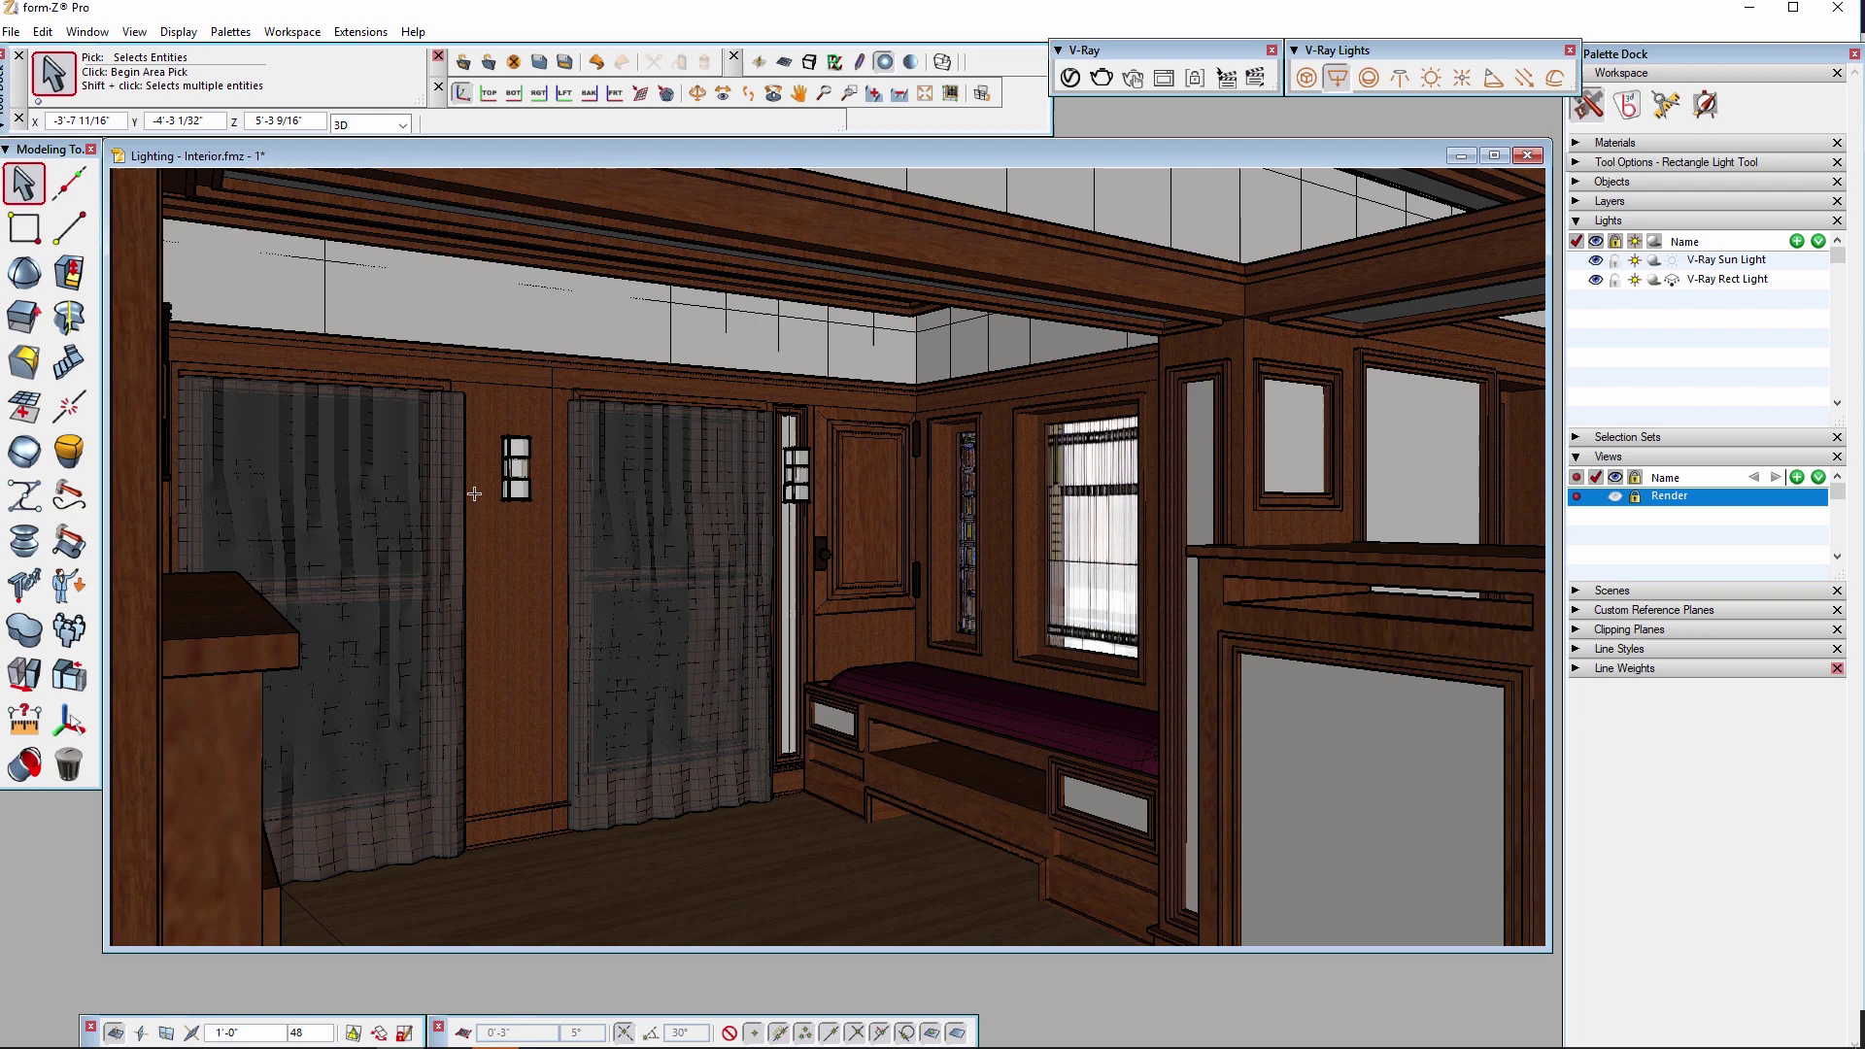
{"action": "left_click", "coordinate": [551, 466]}
Rotate the rectangle light upright about a floor point so it faces into the room.
{"action": "left_click", "coordinate": [23, 675]}
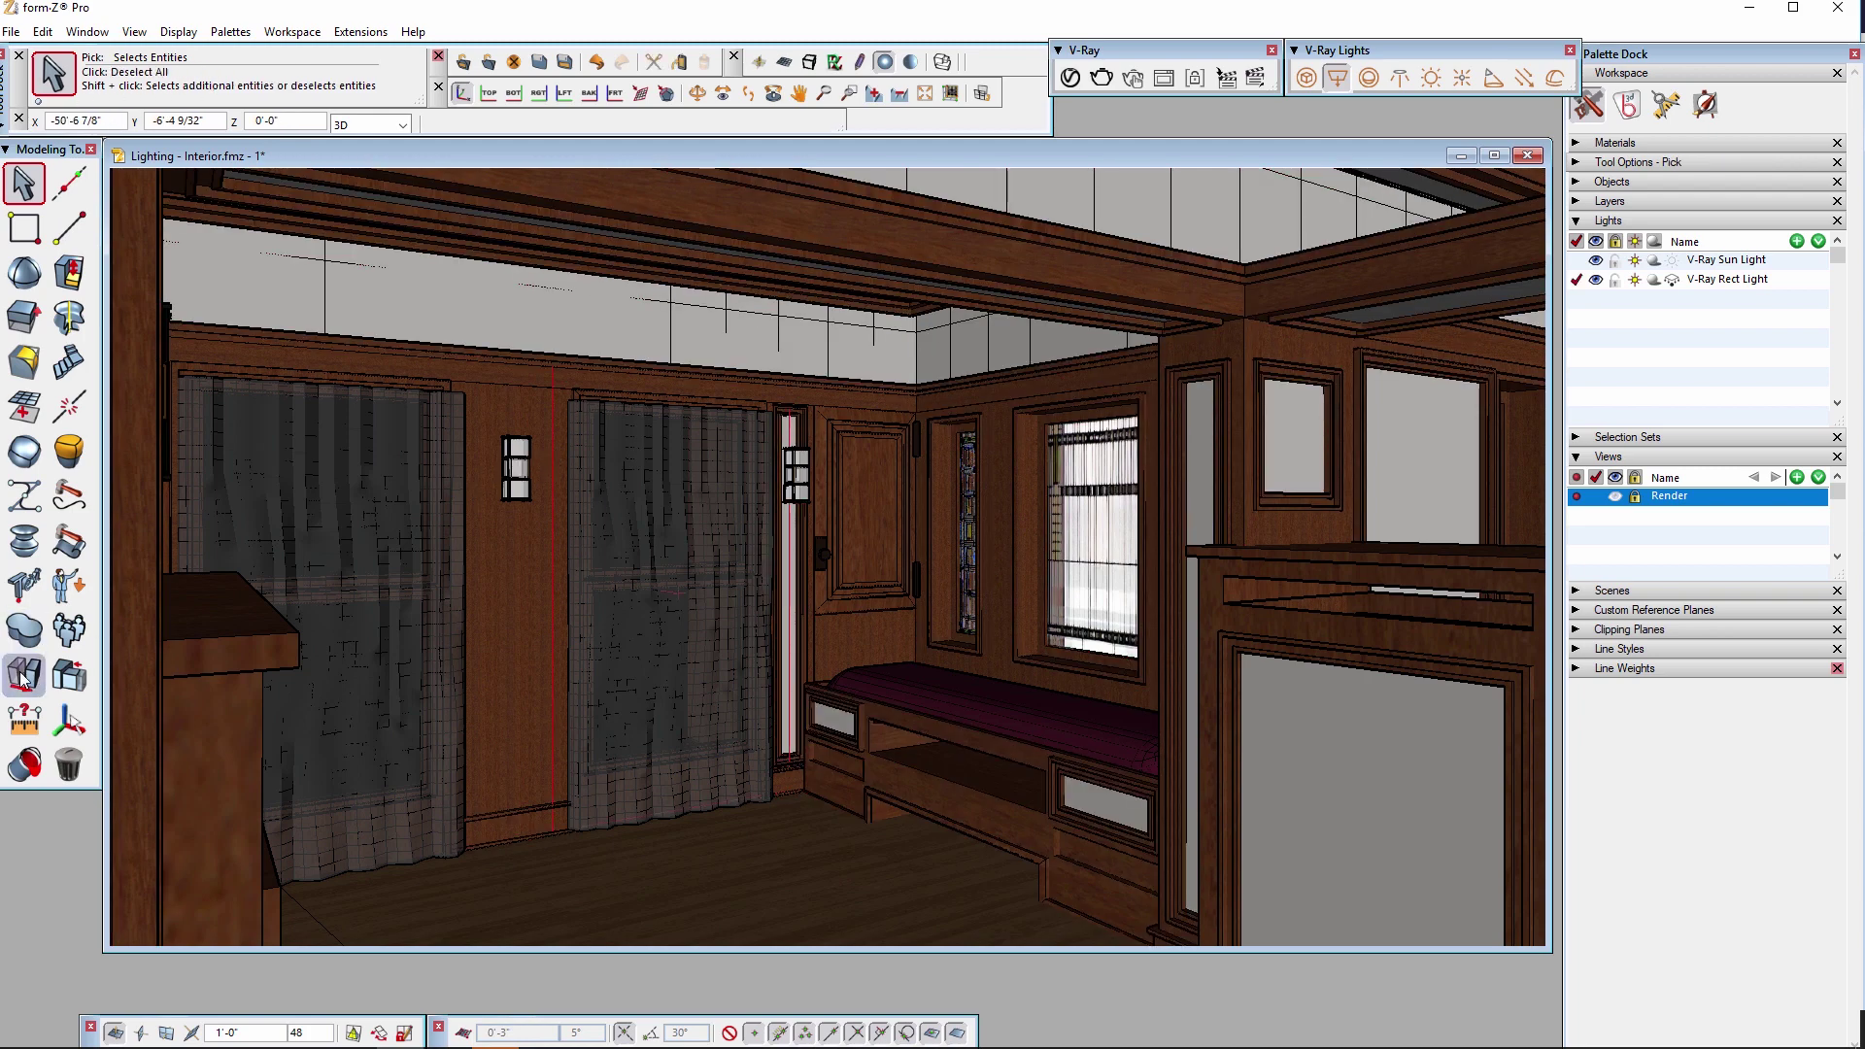
{"action": "left_click", "coordinate": [107, 714]}
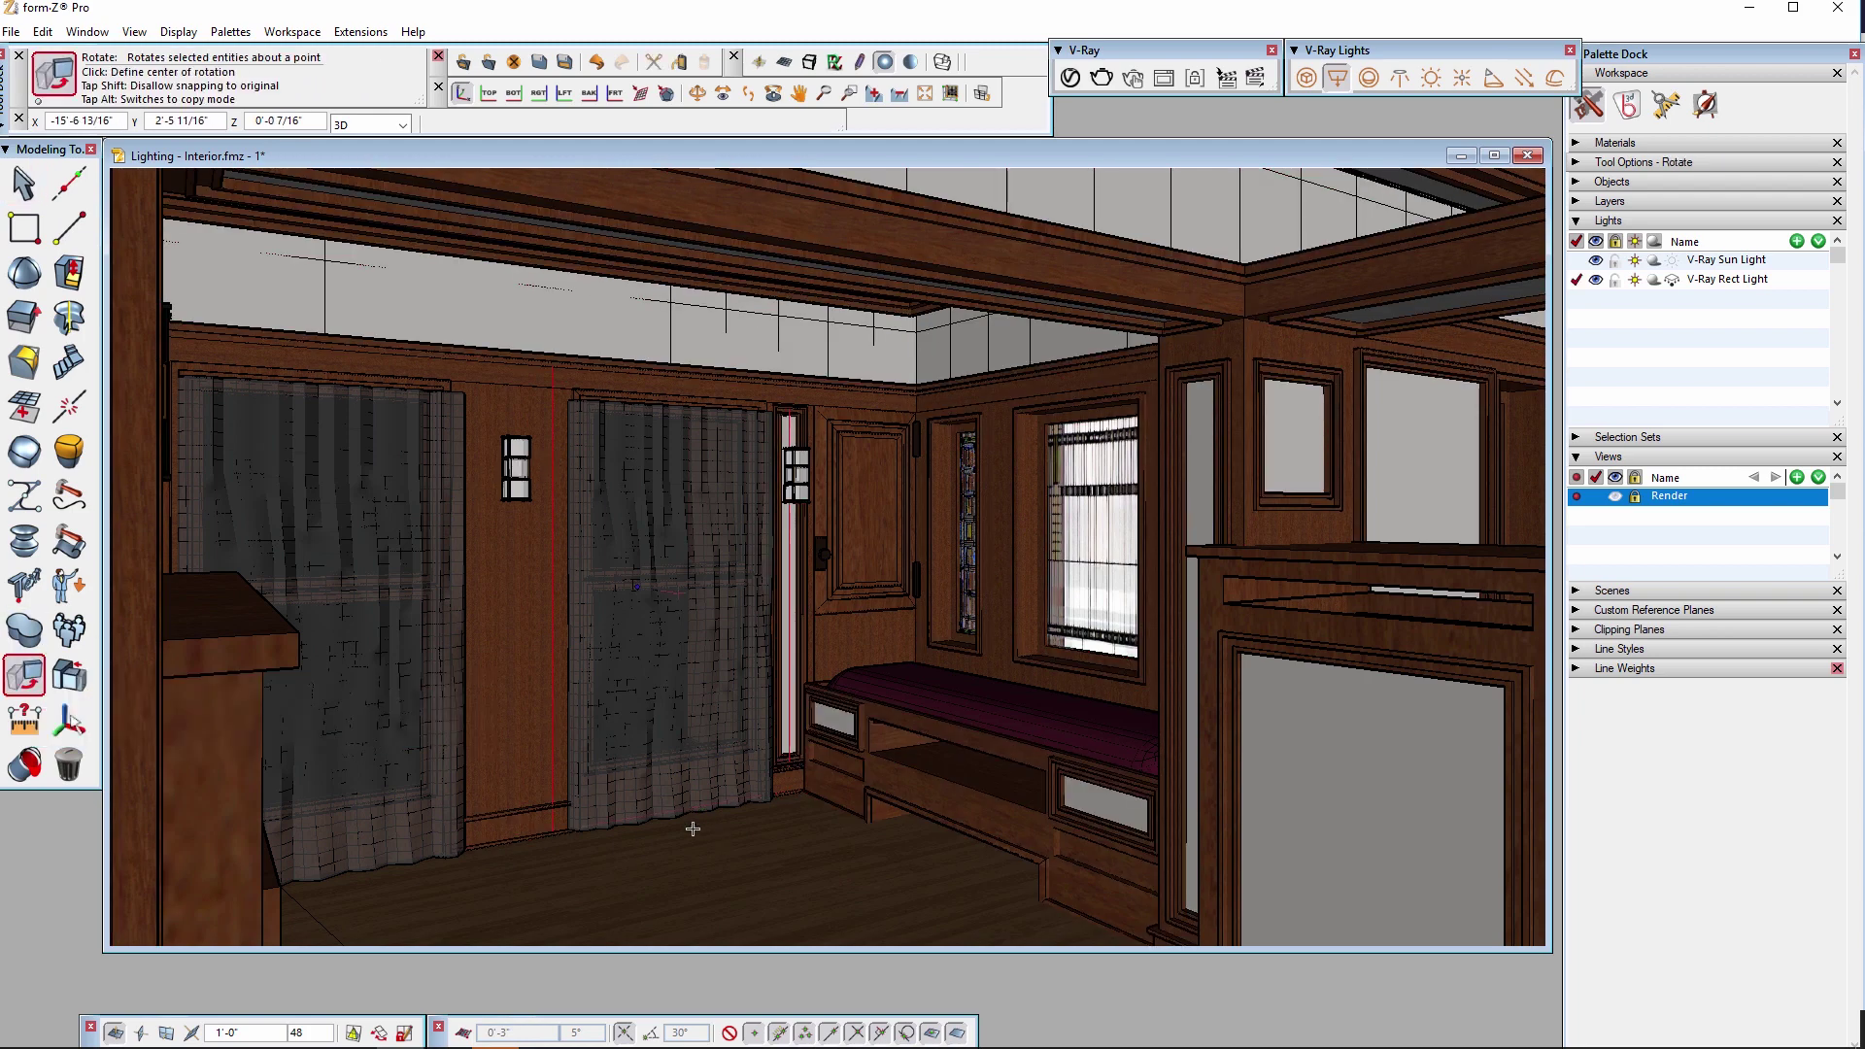
{"action": "left_click", "coordinate": [693, 828]}
{"action": "left_click", "coordinate": [588, 847]}
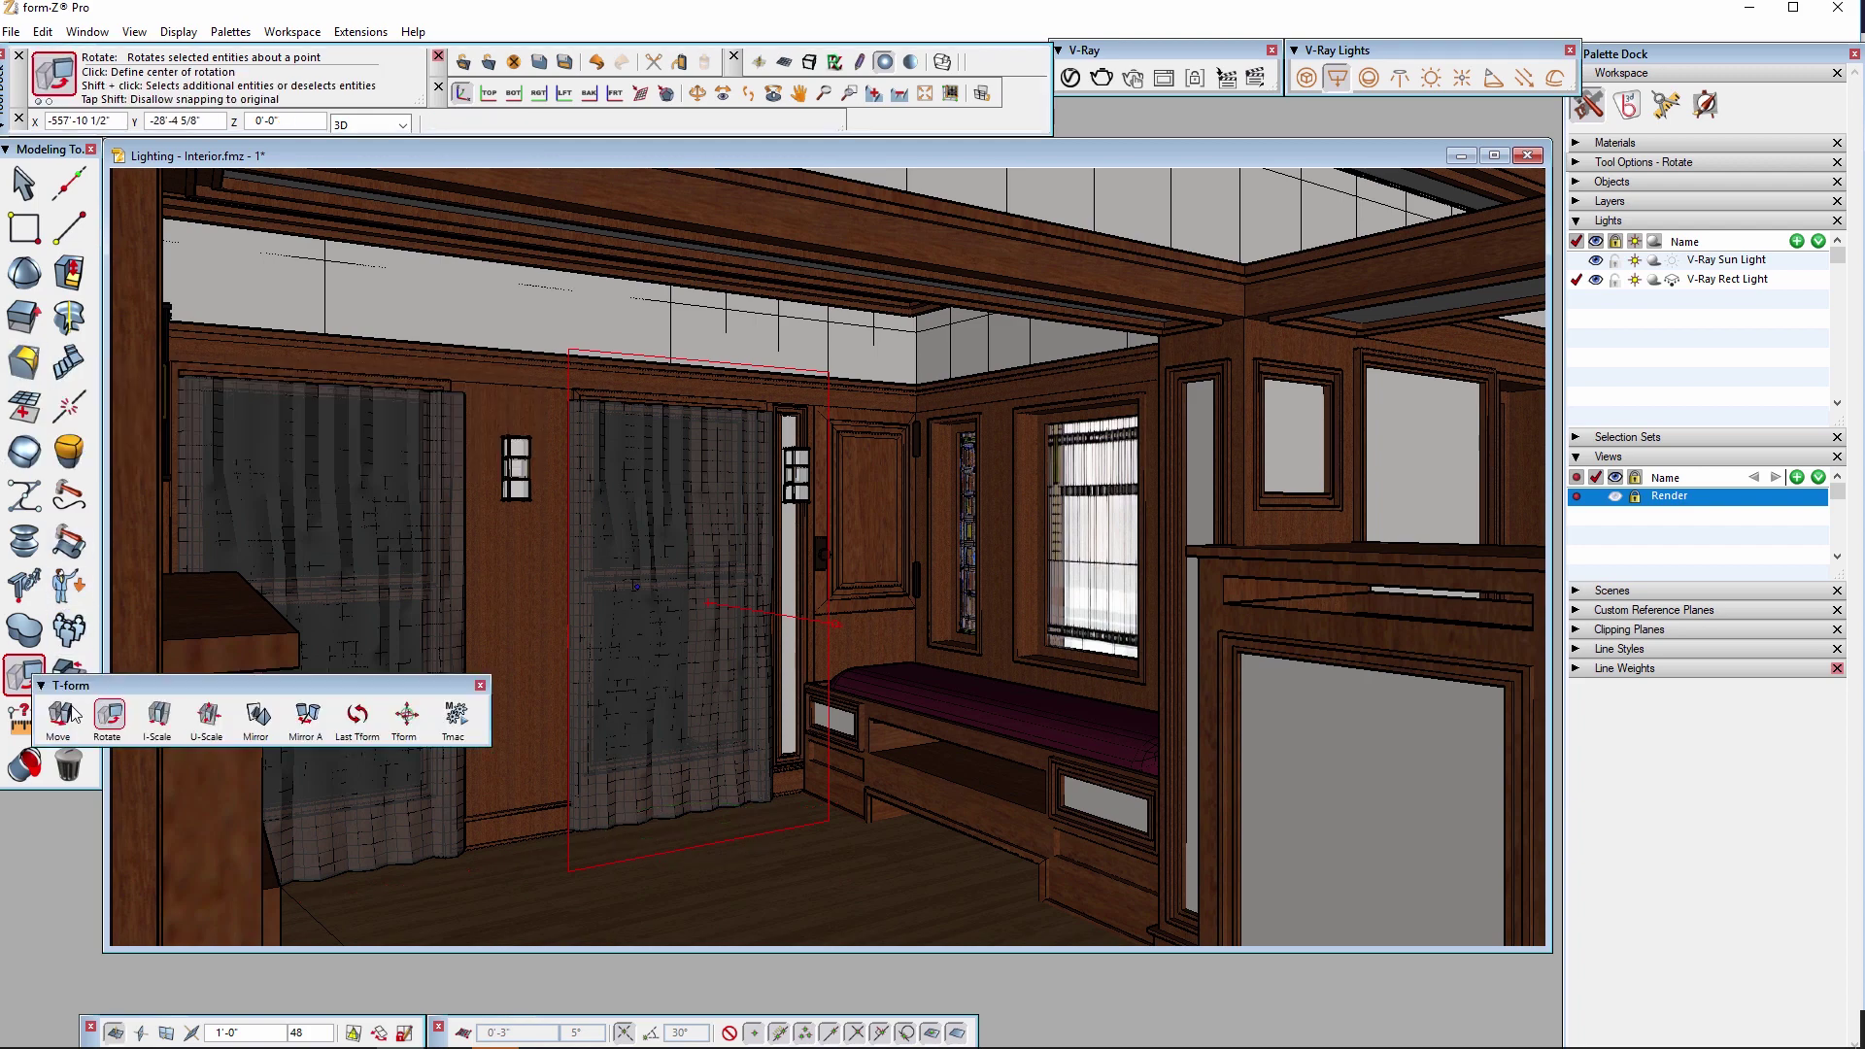
Move the light left toward the right-hand curtained window and restore the Render view.
{"action": "key", "text": "m"}
{"action": "middle_click_drag", "start_coordinate": [766, 878], "coordinate": [958, 632]}
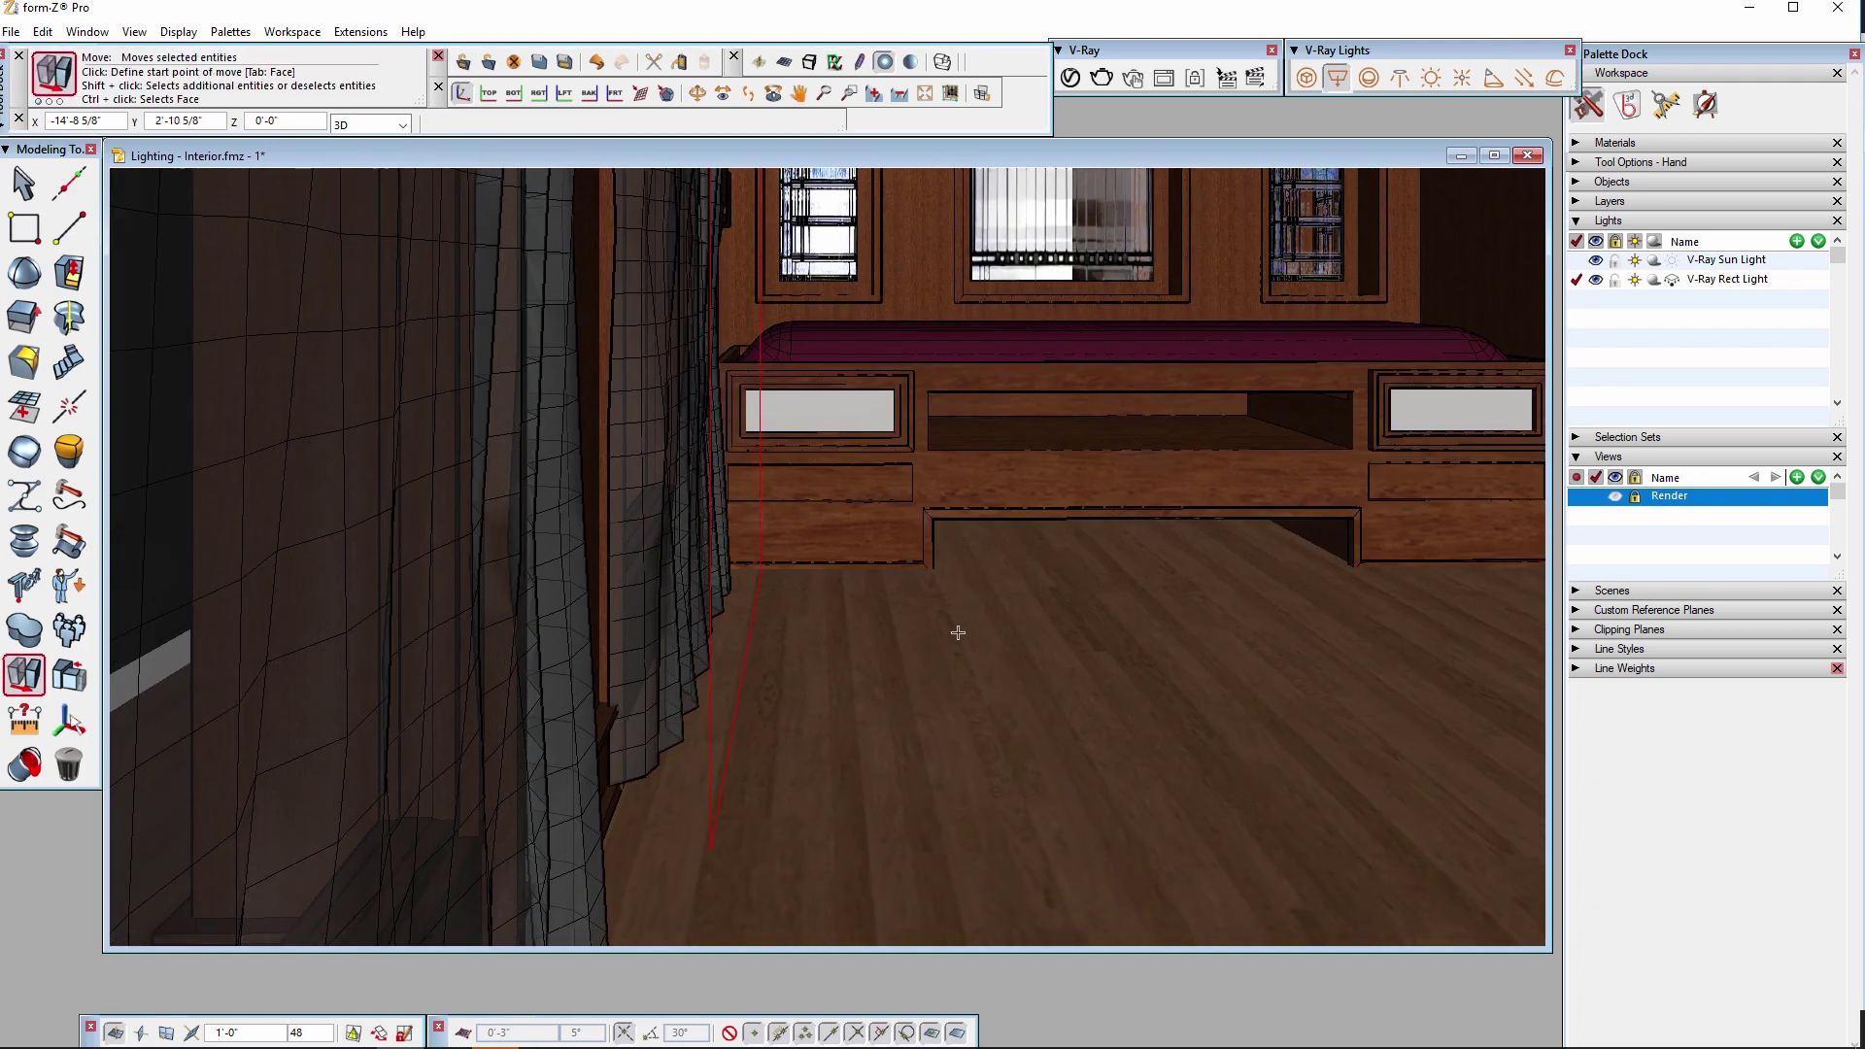
{"action": "left_click", "coordinate": [952, 625]}
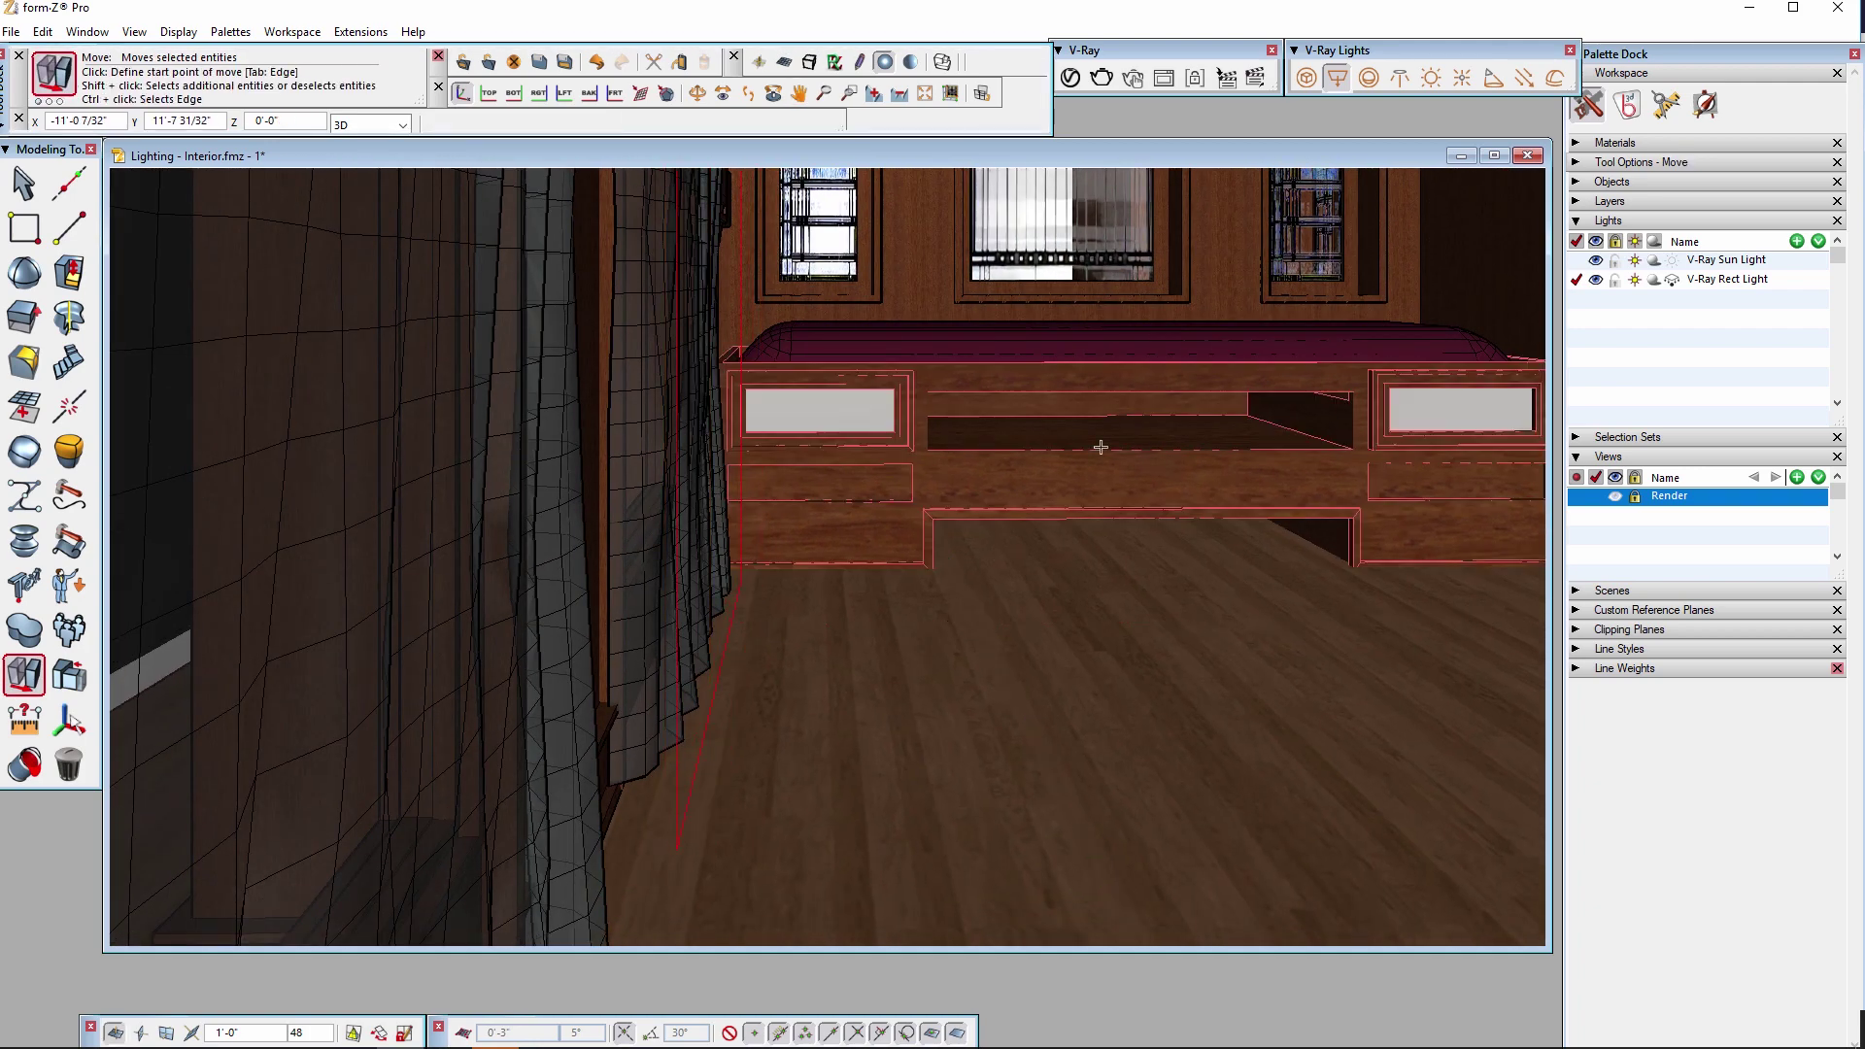
{"action": "left_click", "coordinate": [1578, 497]}
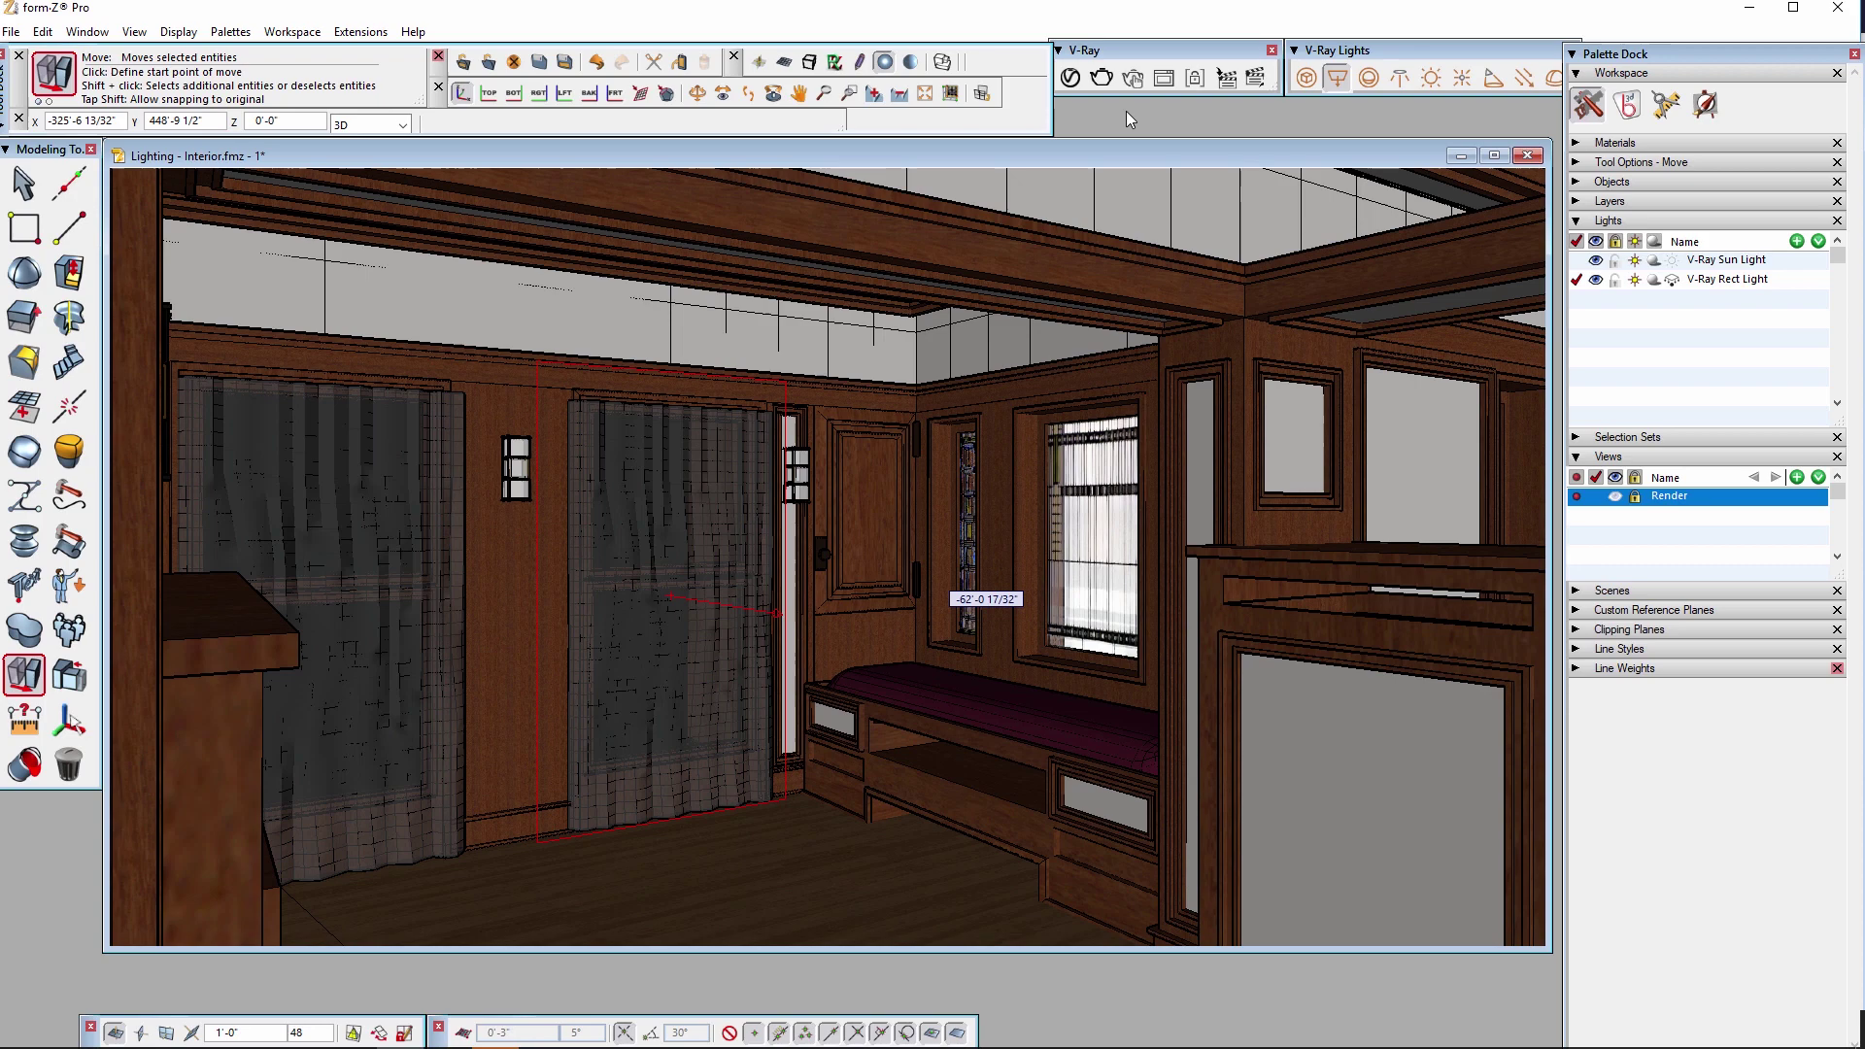
{"action": "left_click", "coordinate": [1104, 77]}
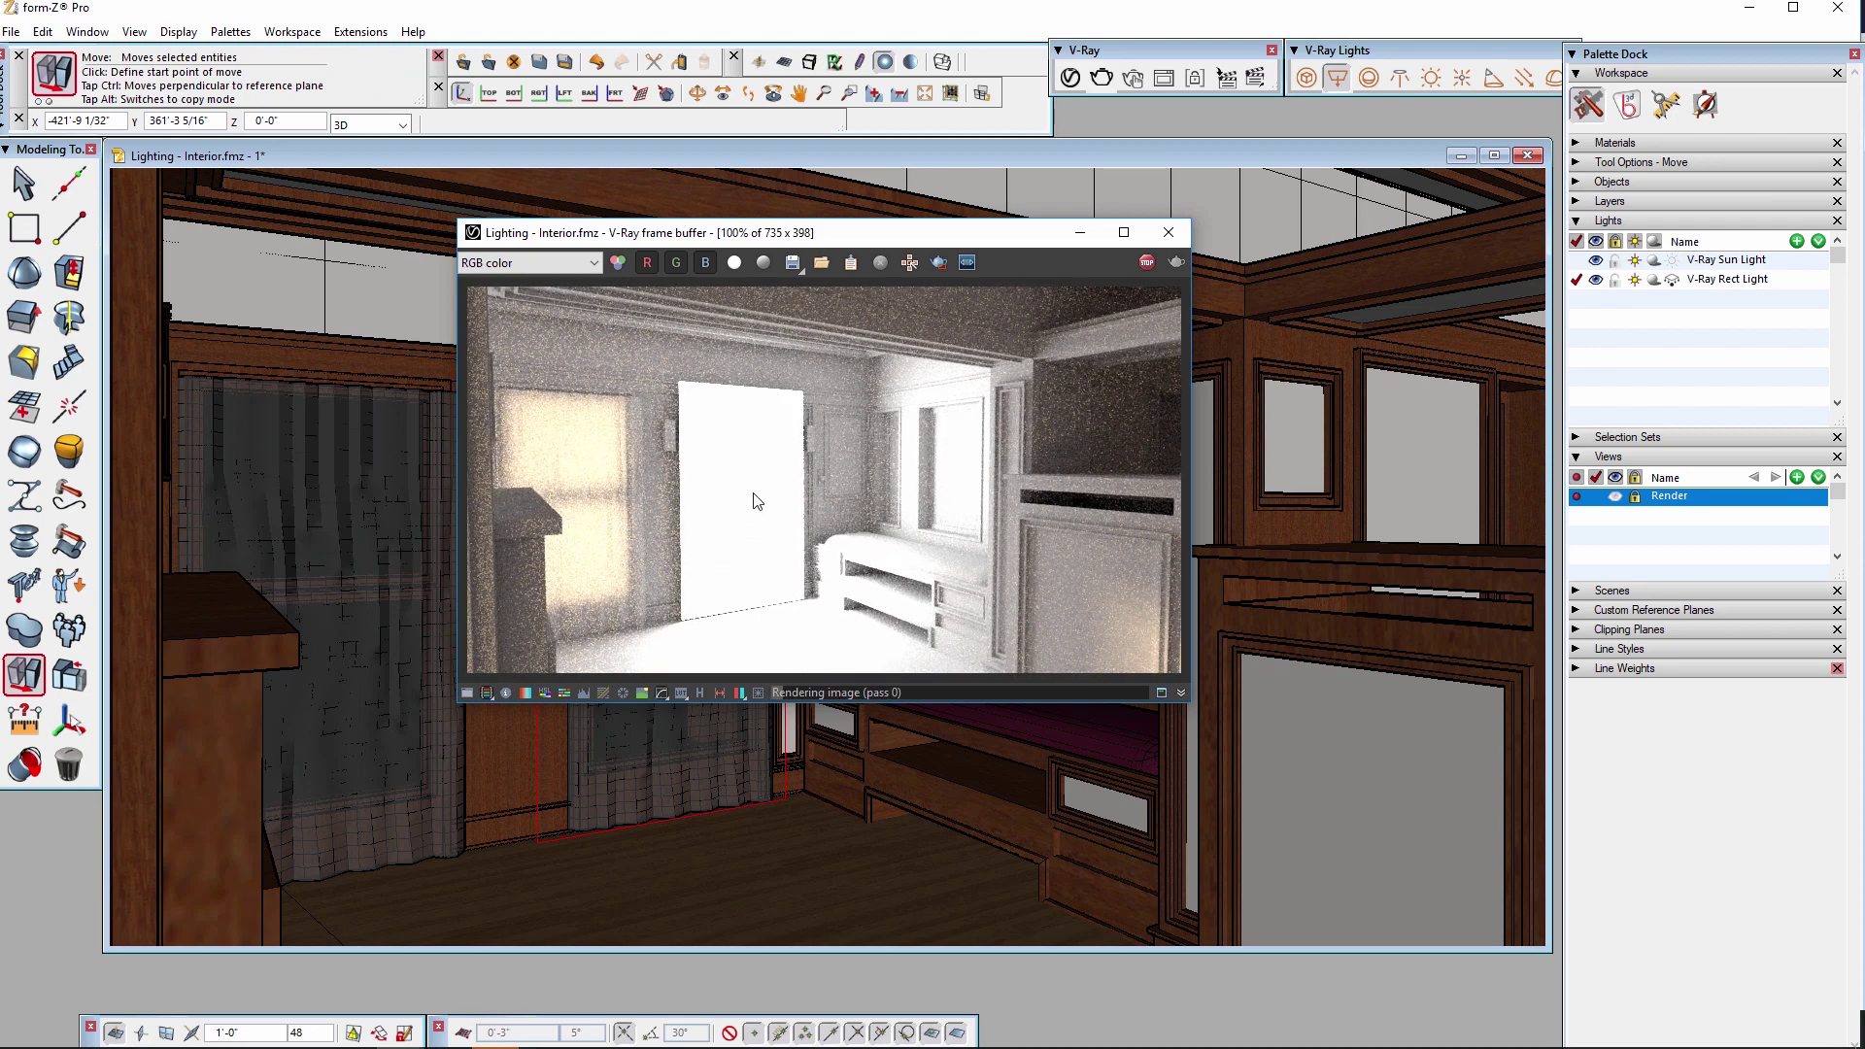
{"action": "left_click", "coordinate": [1147, 263]}
{"action": "left_click", "coordinate": [1168, 233]}
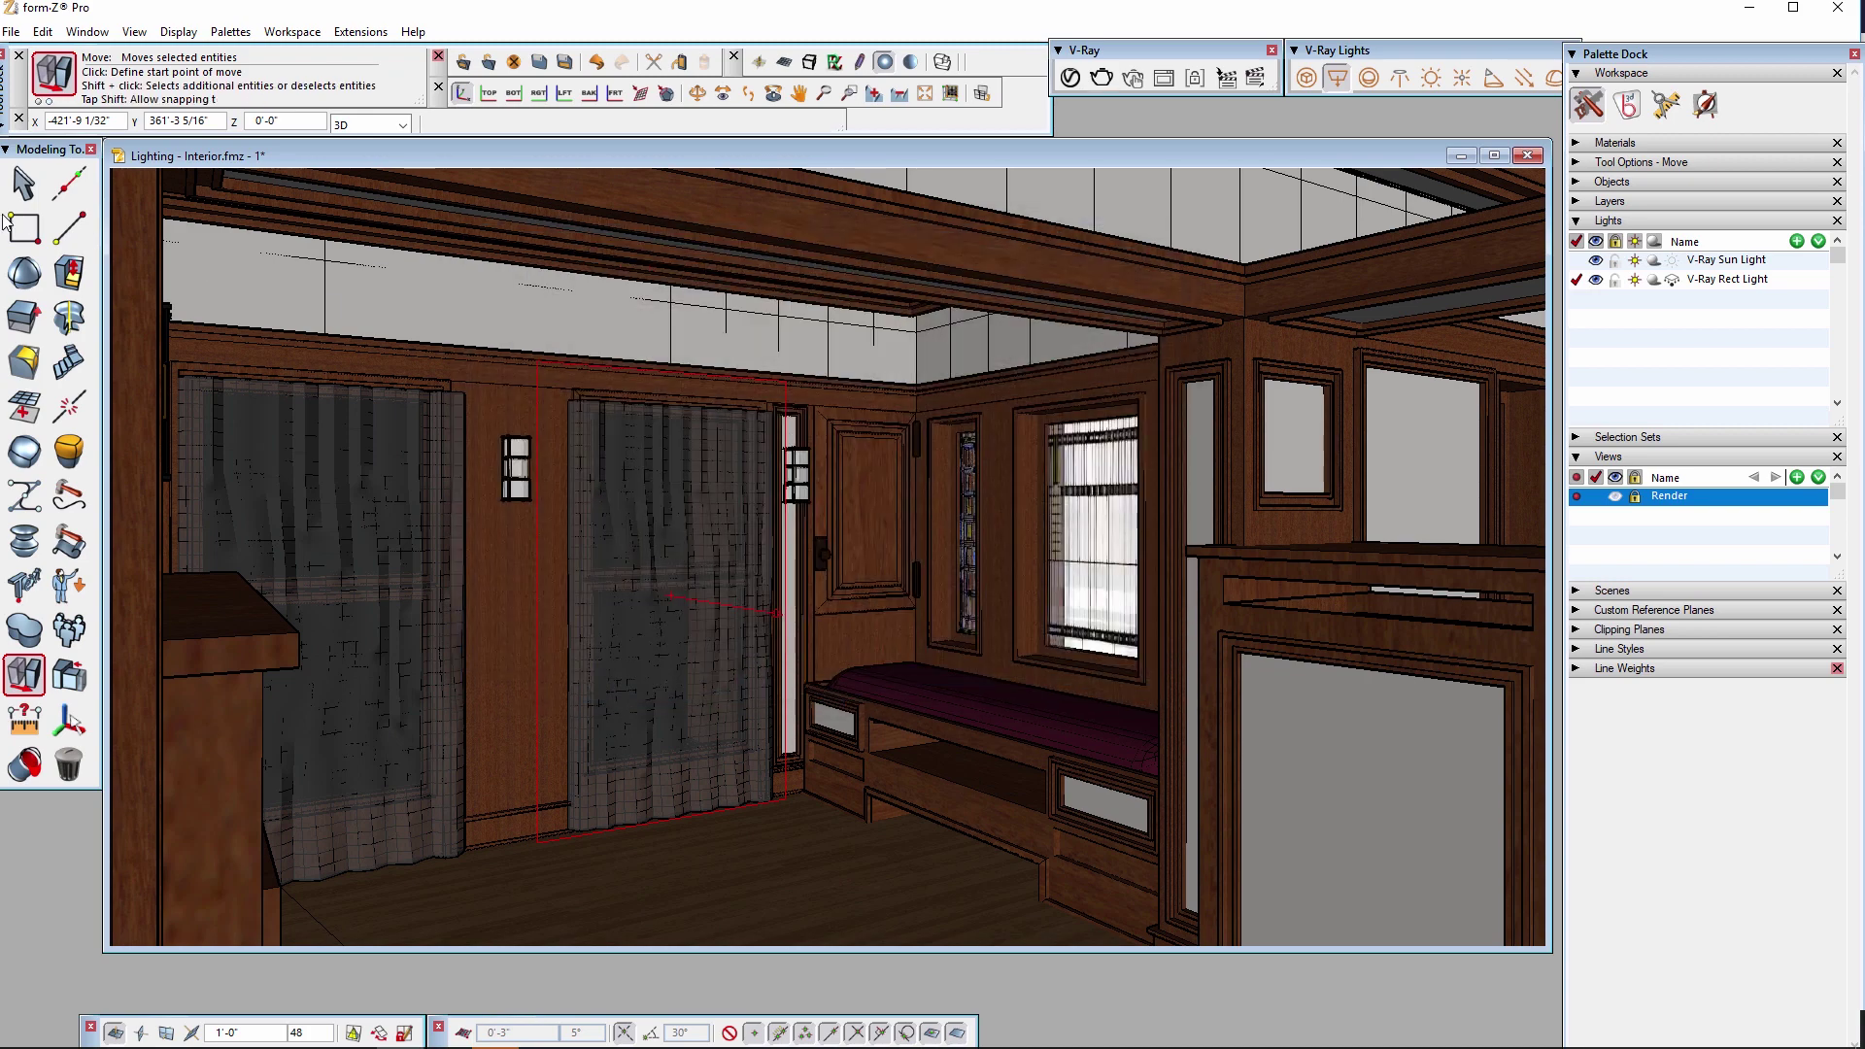
Set the V-Ray Rect Light's Portal Light parameter to Simple Portal Light.
{"action": "left_click", "coordinate": [23, 183]}
{"action": "left_click", "coordinate": [1730, 282]}
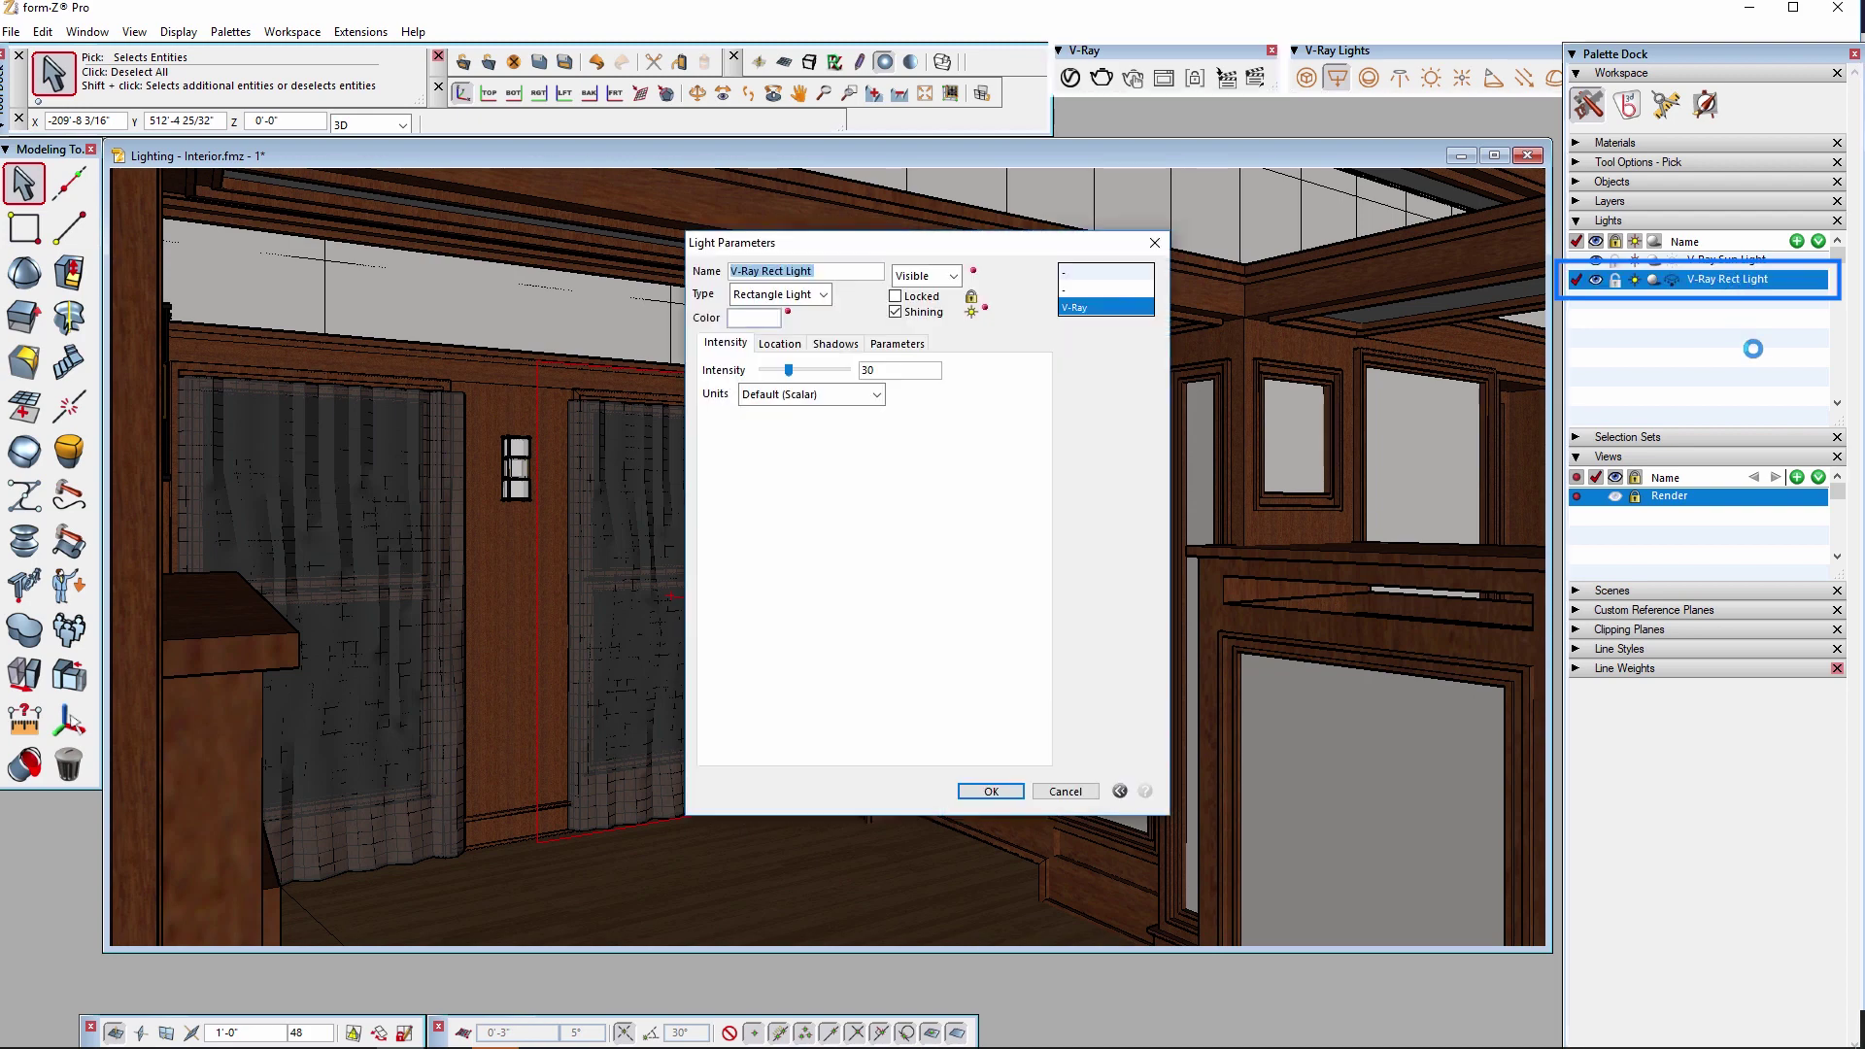
{"action": "left_click", "coordinate": [899, 343]}
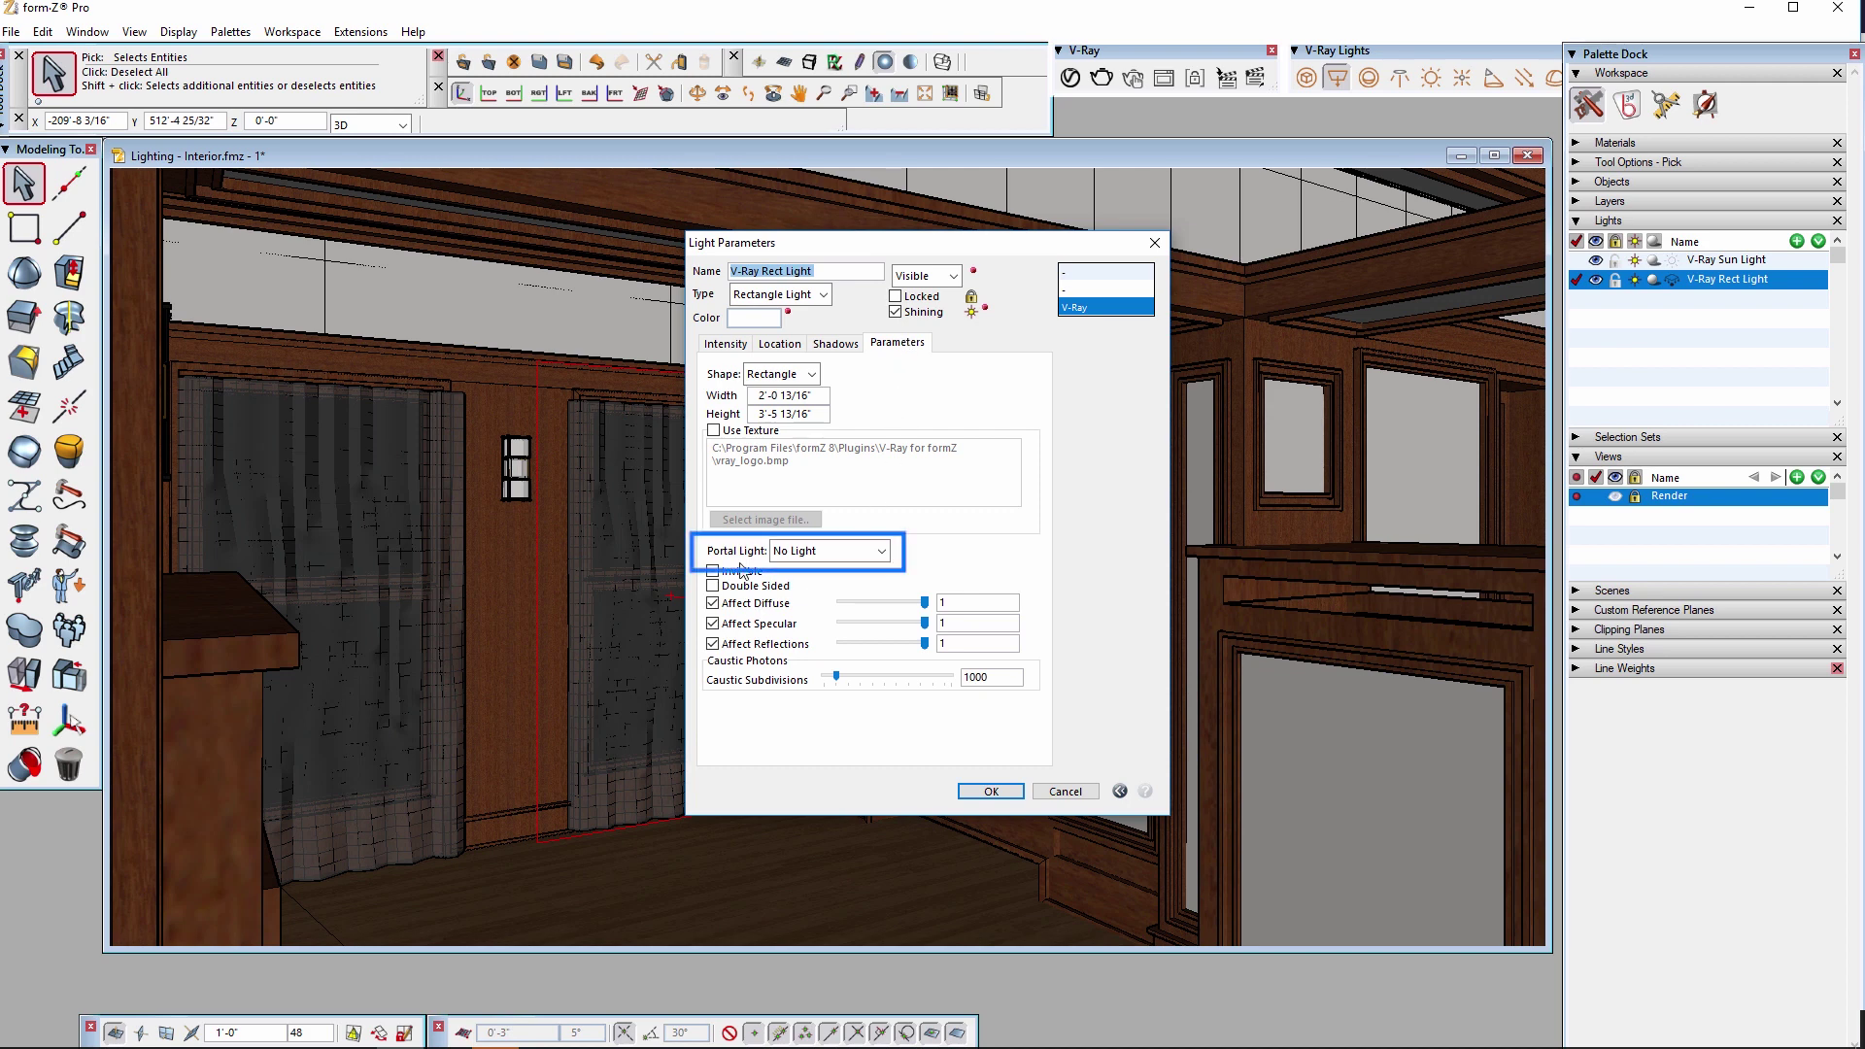
{"action": "left_click", "coordinate": [849, 548]}
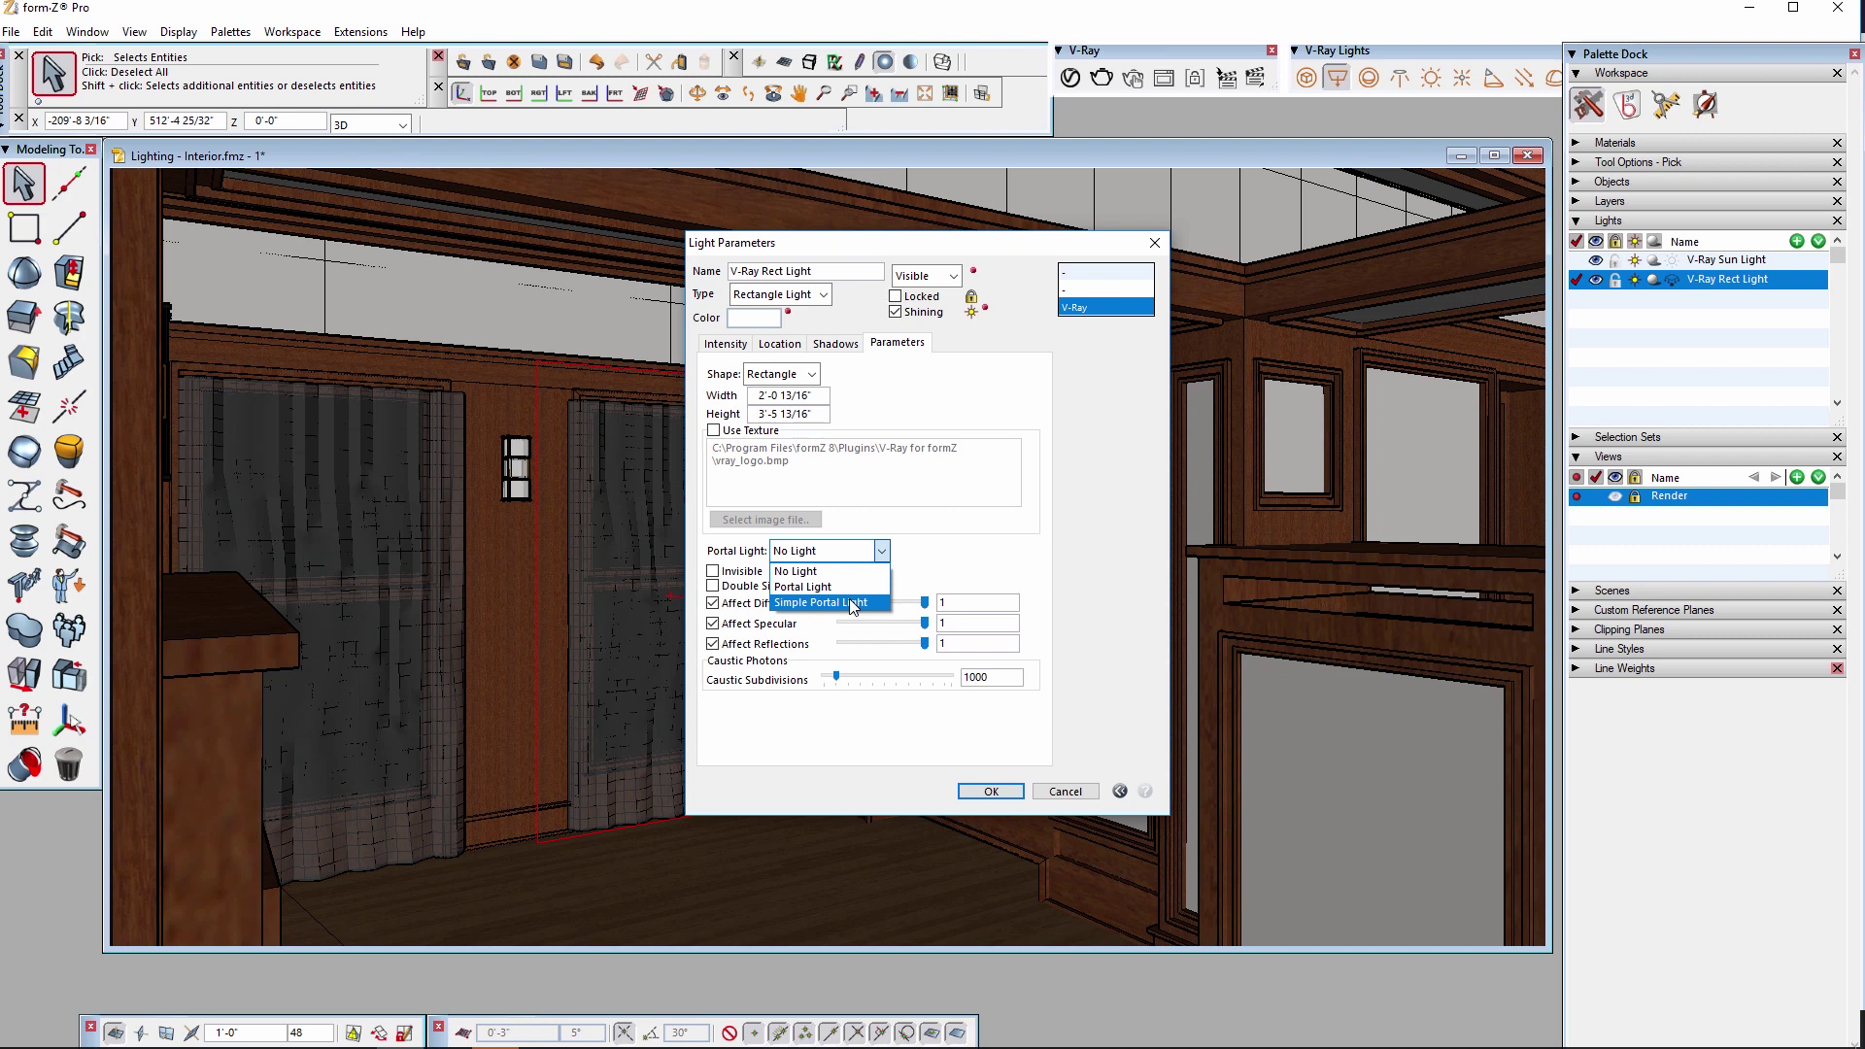
{"action": "left_click", "coordinate": [851, 604]}
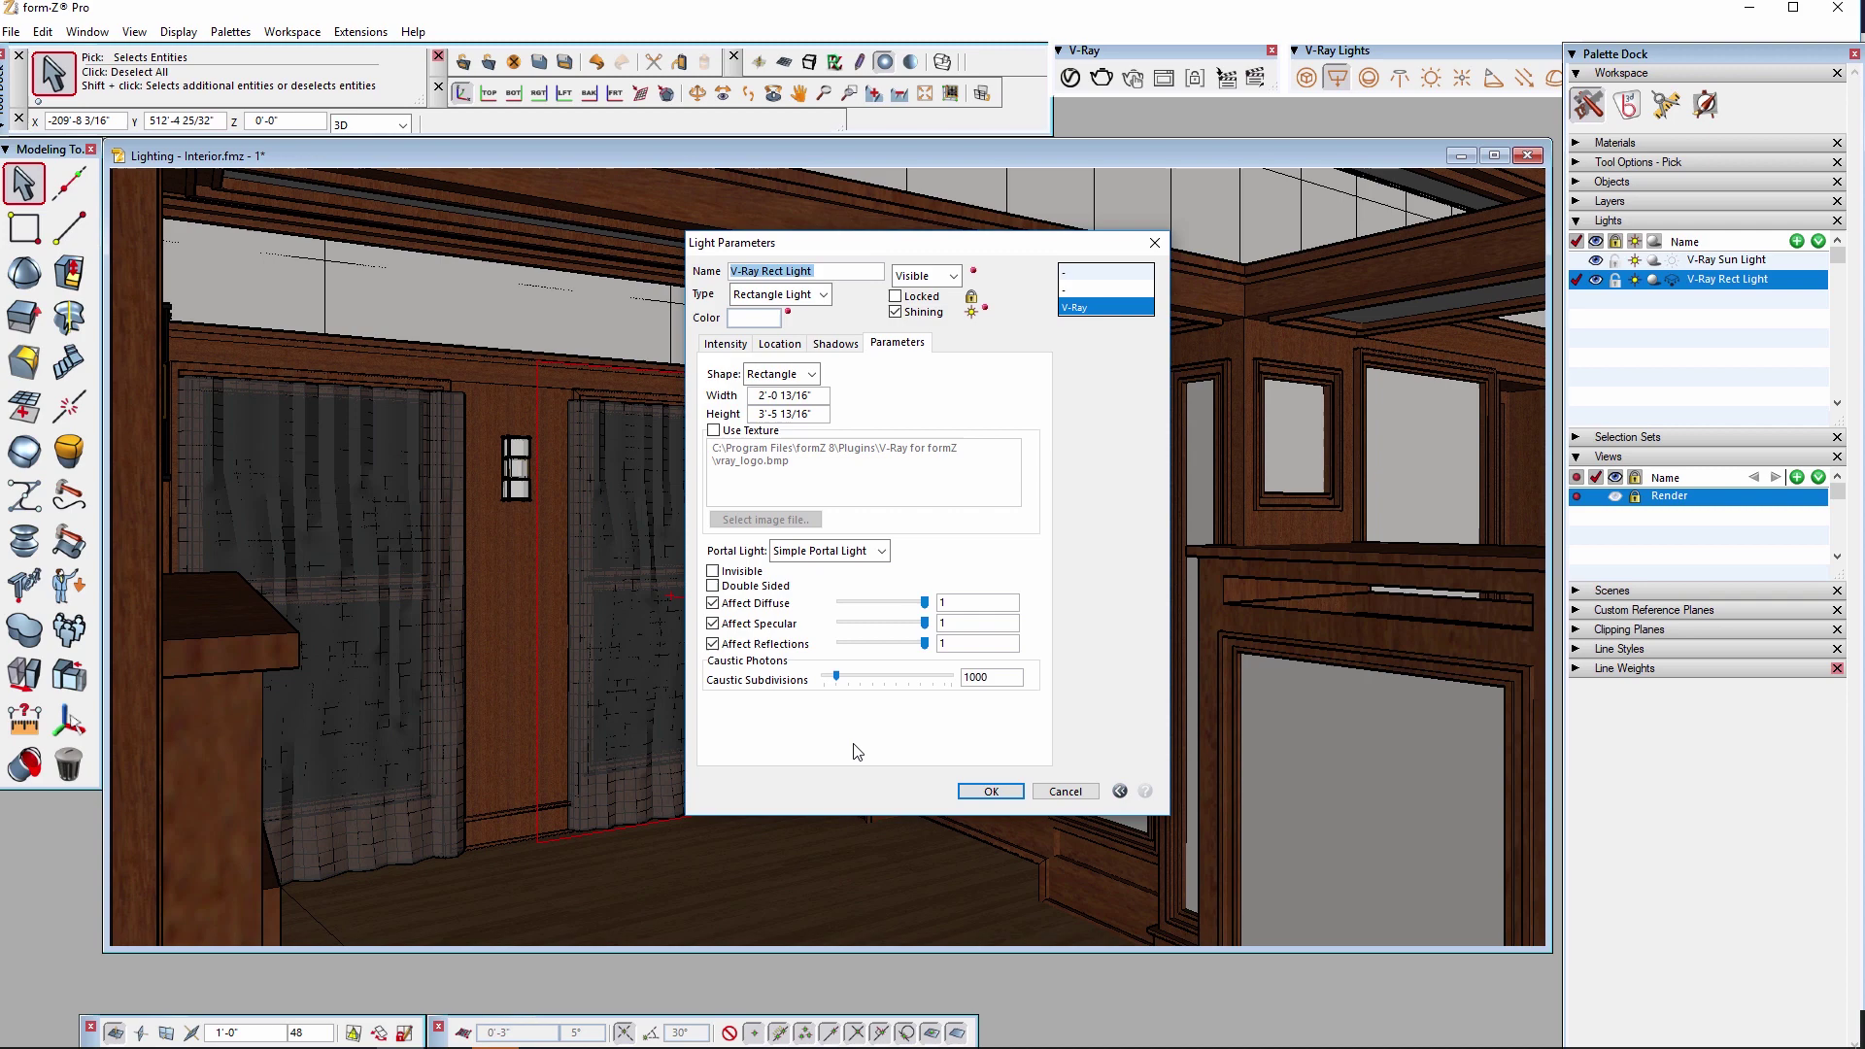
{"action": "left_click", "coordinate": [991, 791]}
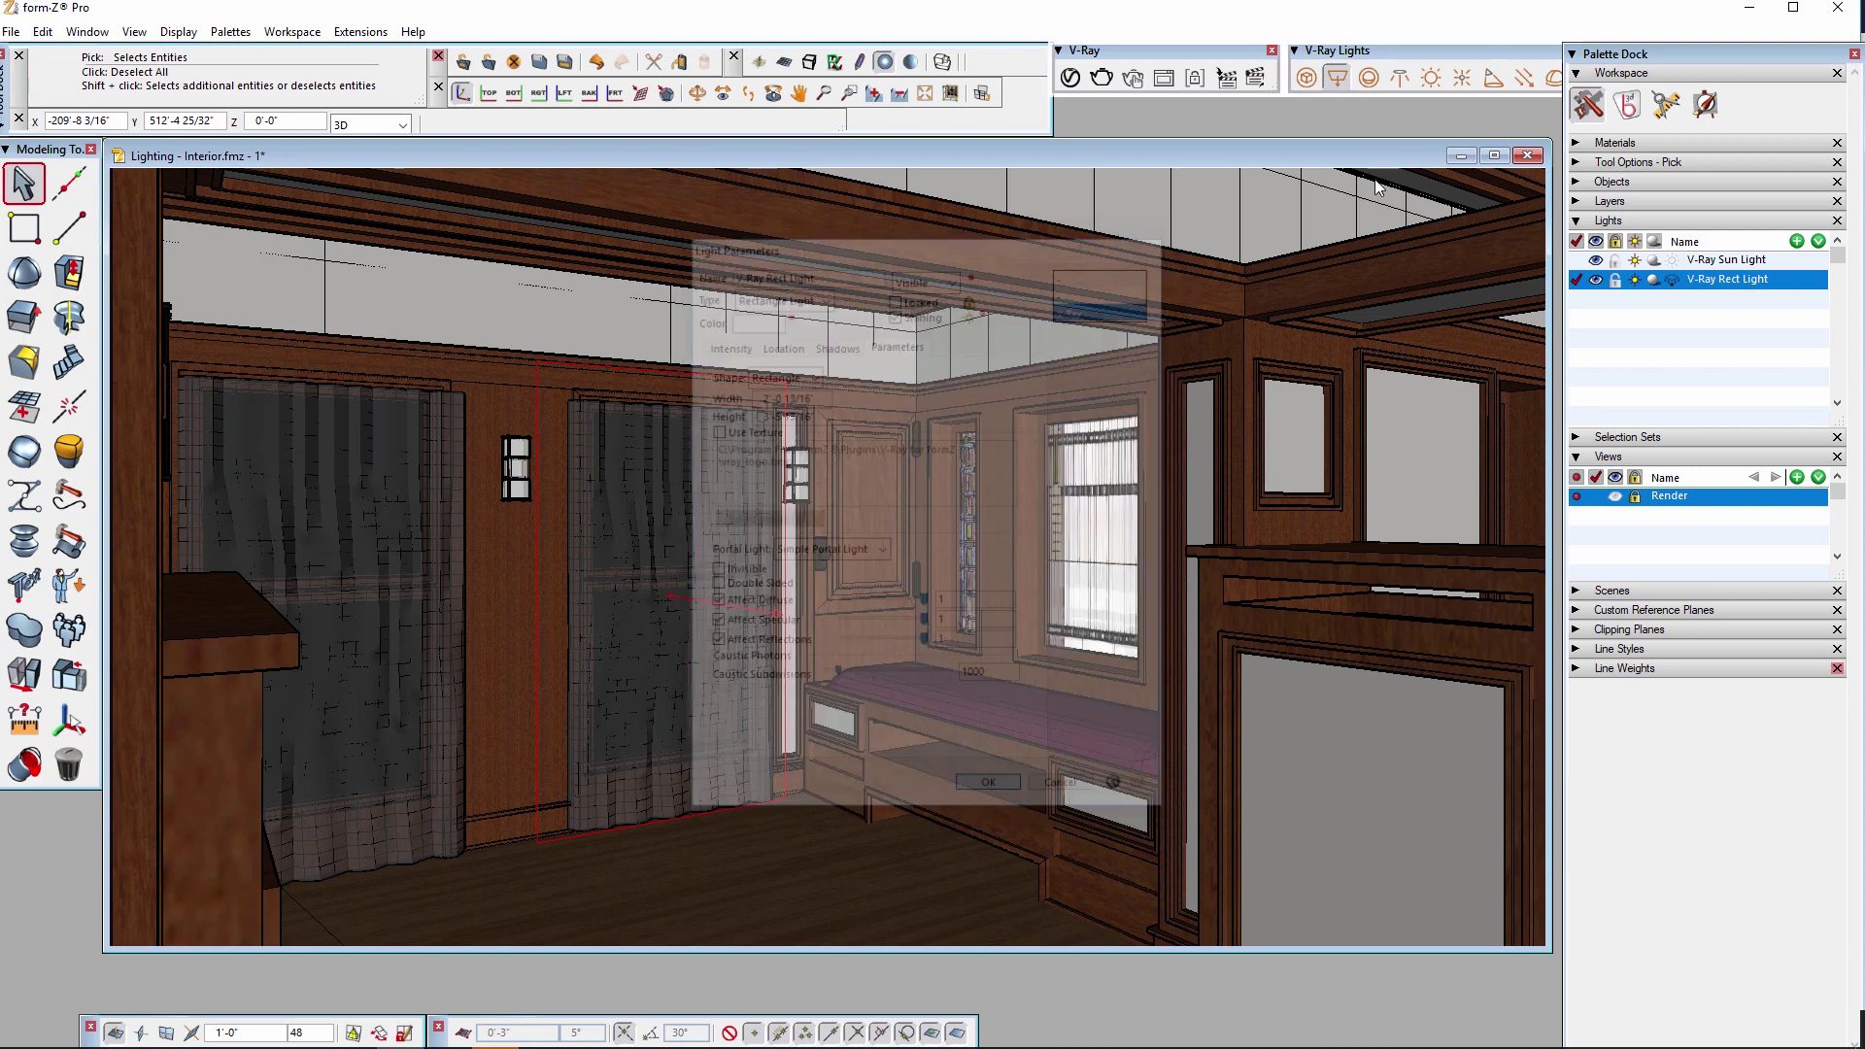
{"action": "left_click", "coordinate": [1100, 77]}
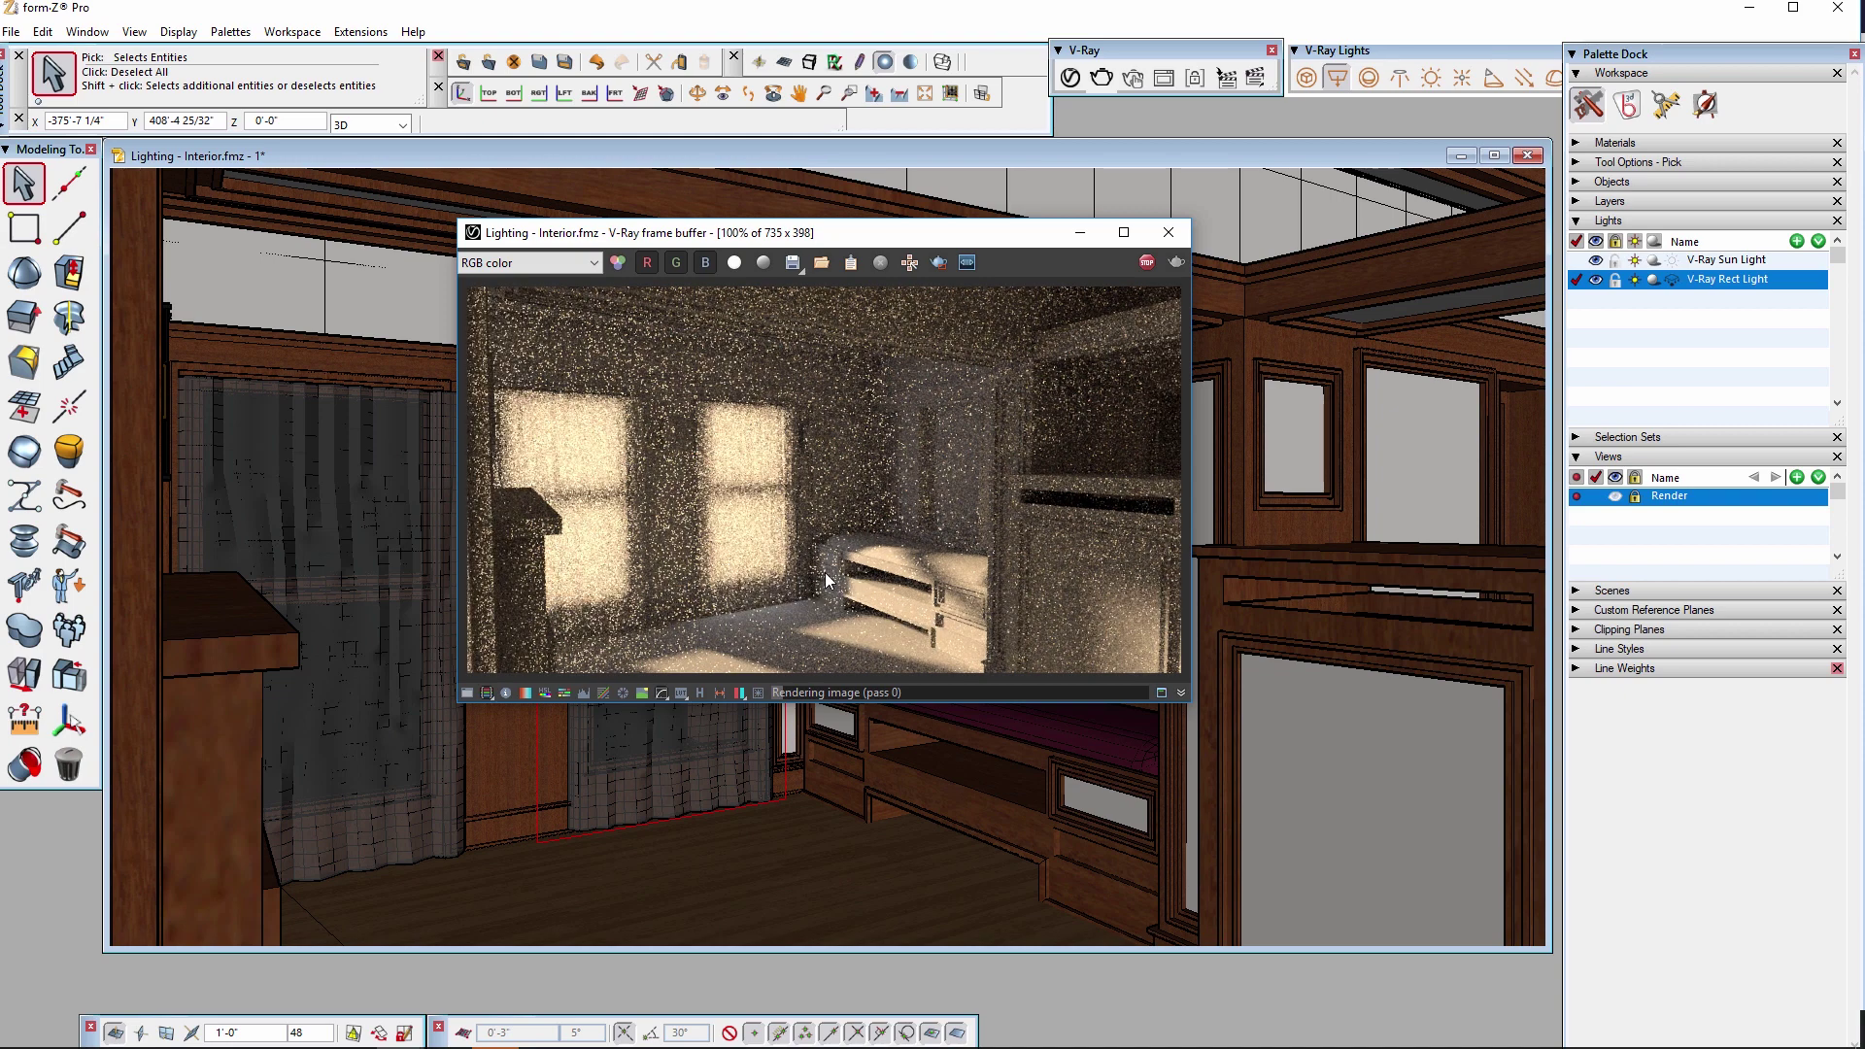
{"action": "left_click", "coordinate": [532, 260]}
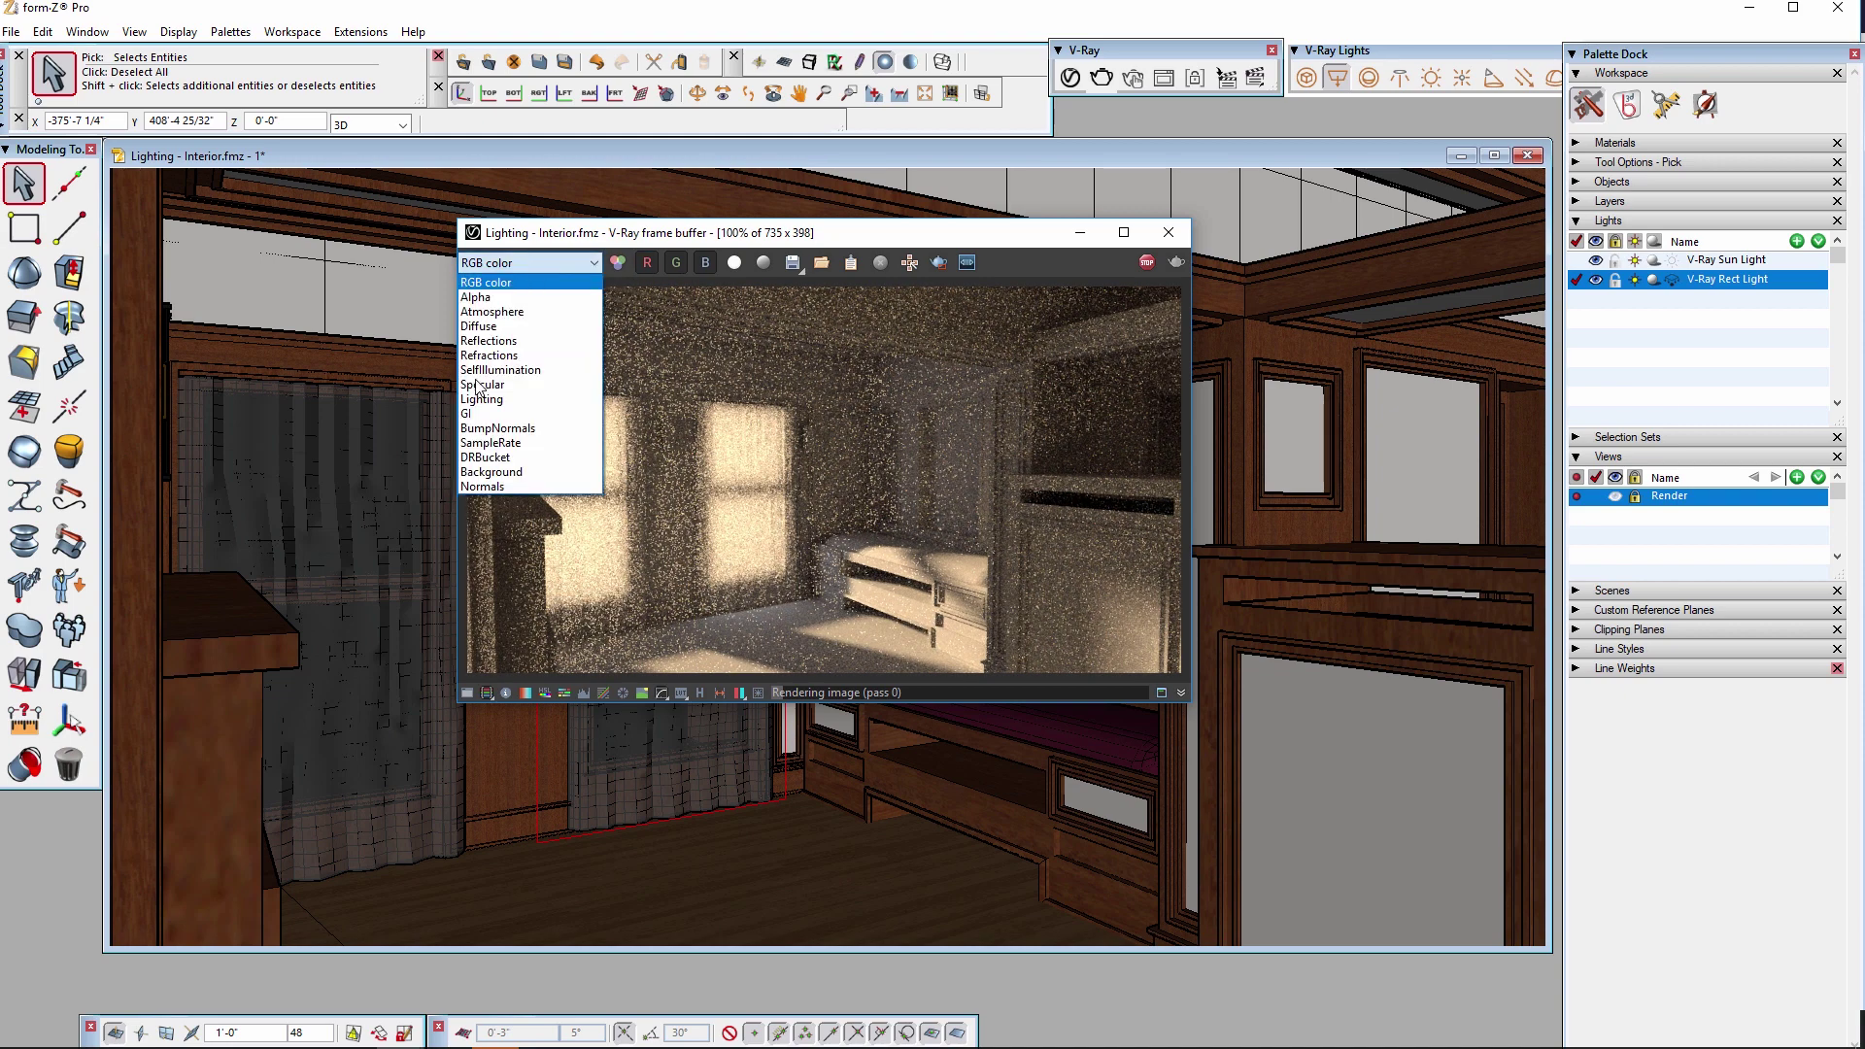
{"action": "left_click", "coordinate": [515, 406]}
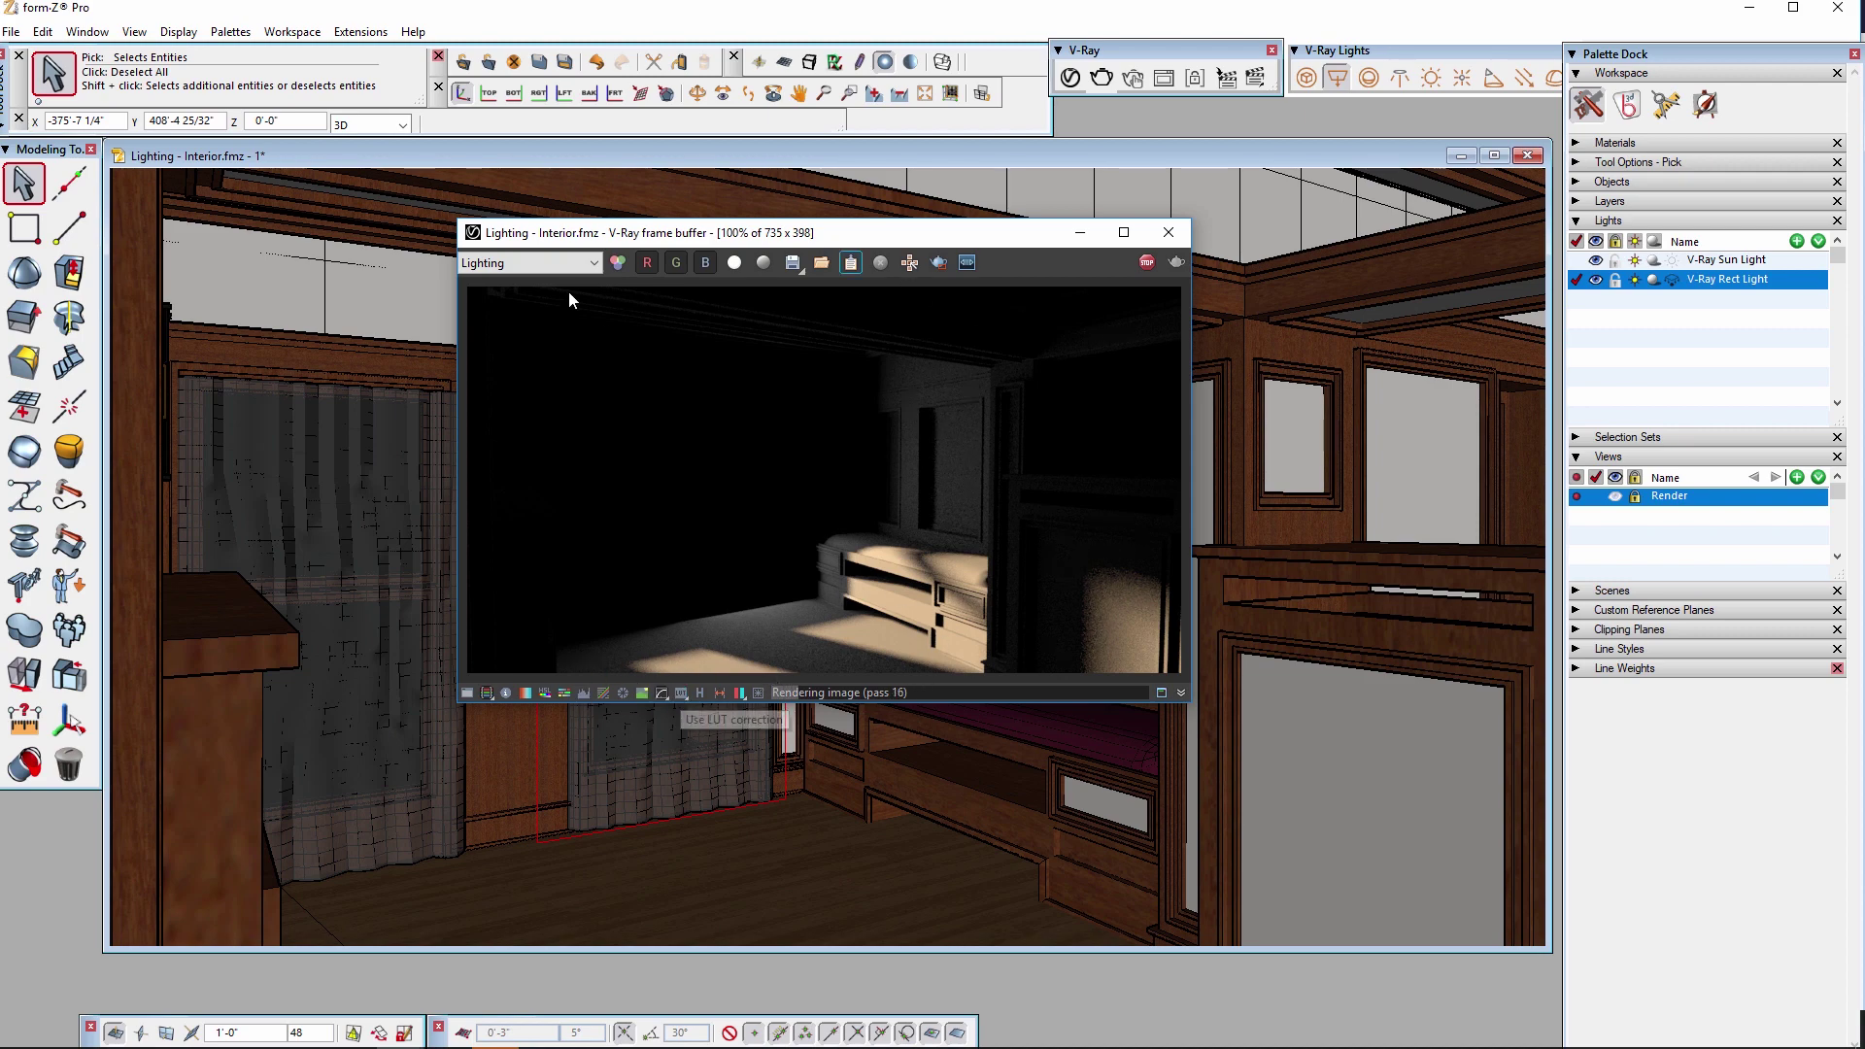
{"action": "left_click", "coordinate": [568, 263]}
{"action": "left_click", "coordinate": [486, 282]}
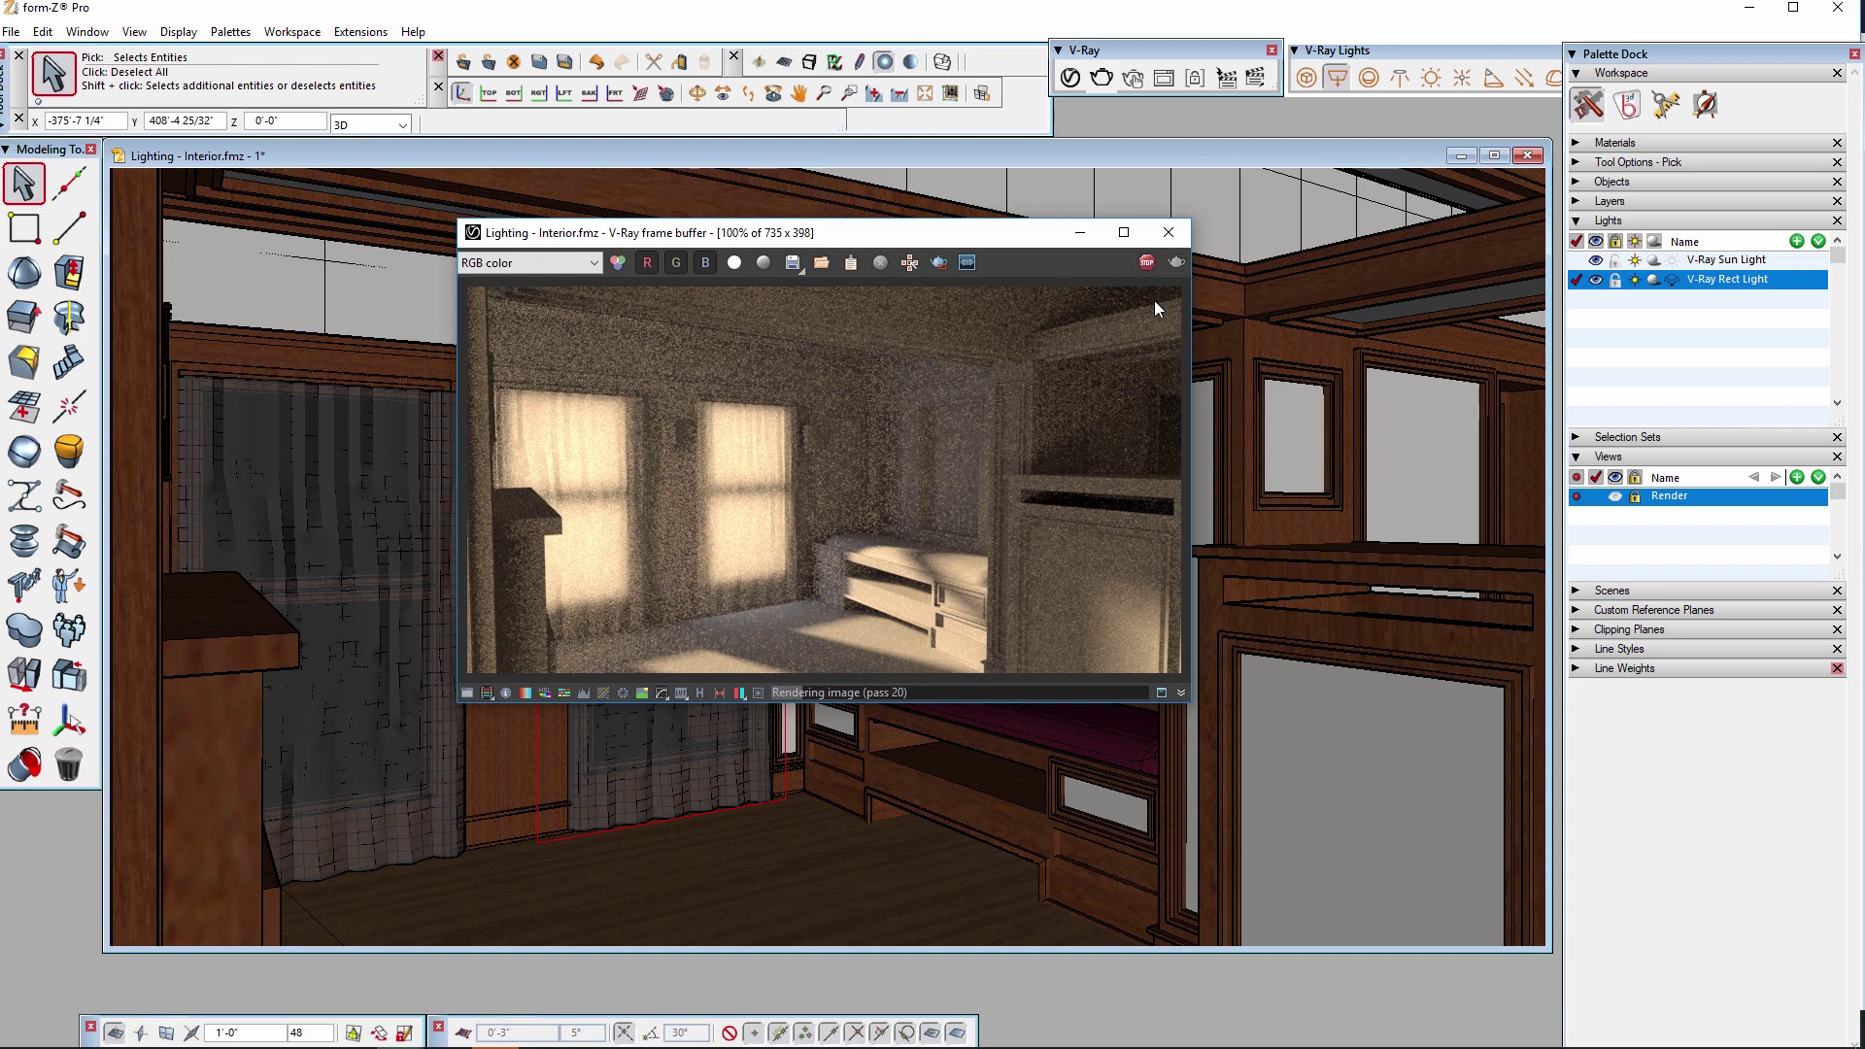
{"action": "left_click", "coordinate": [1169, 232]}
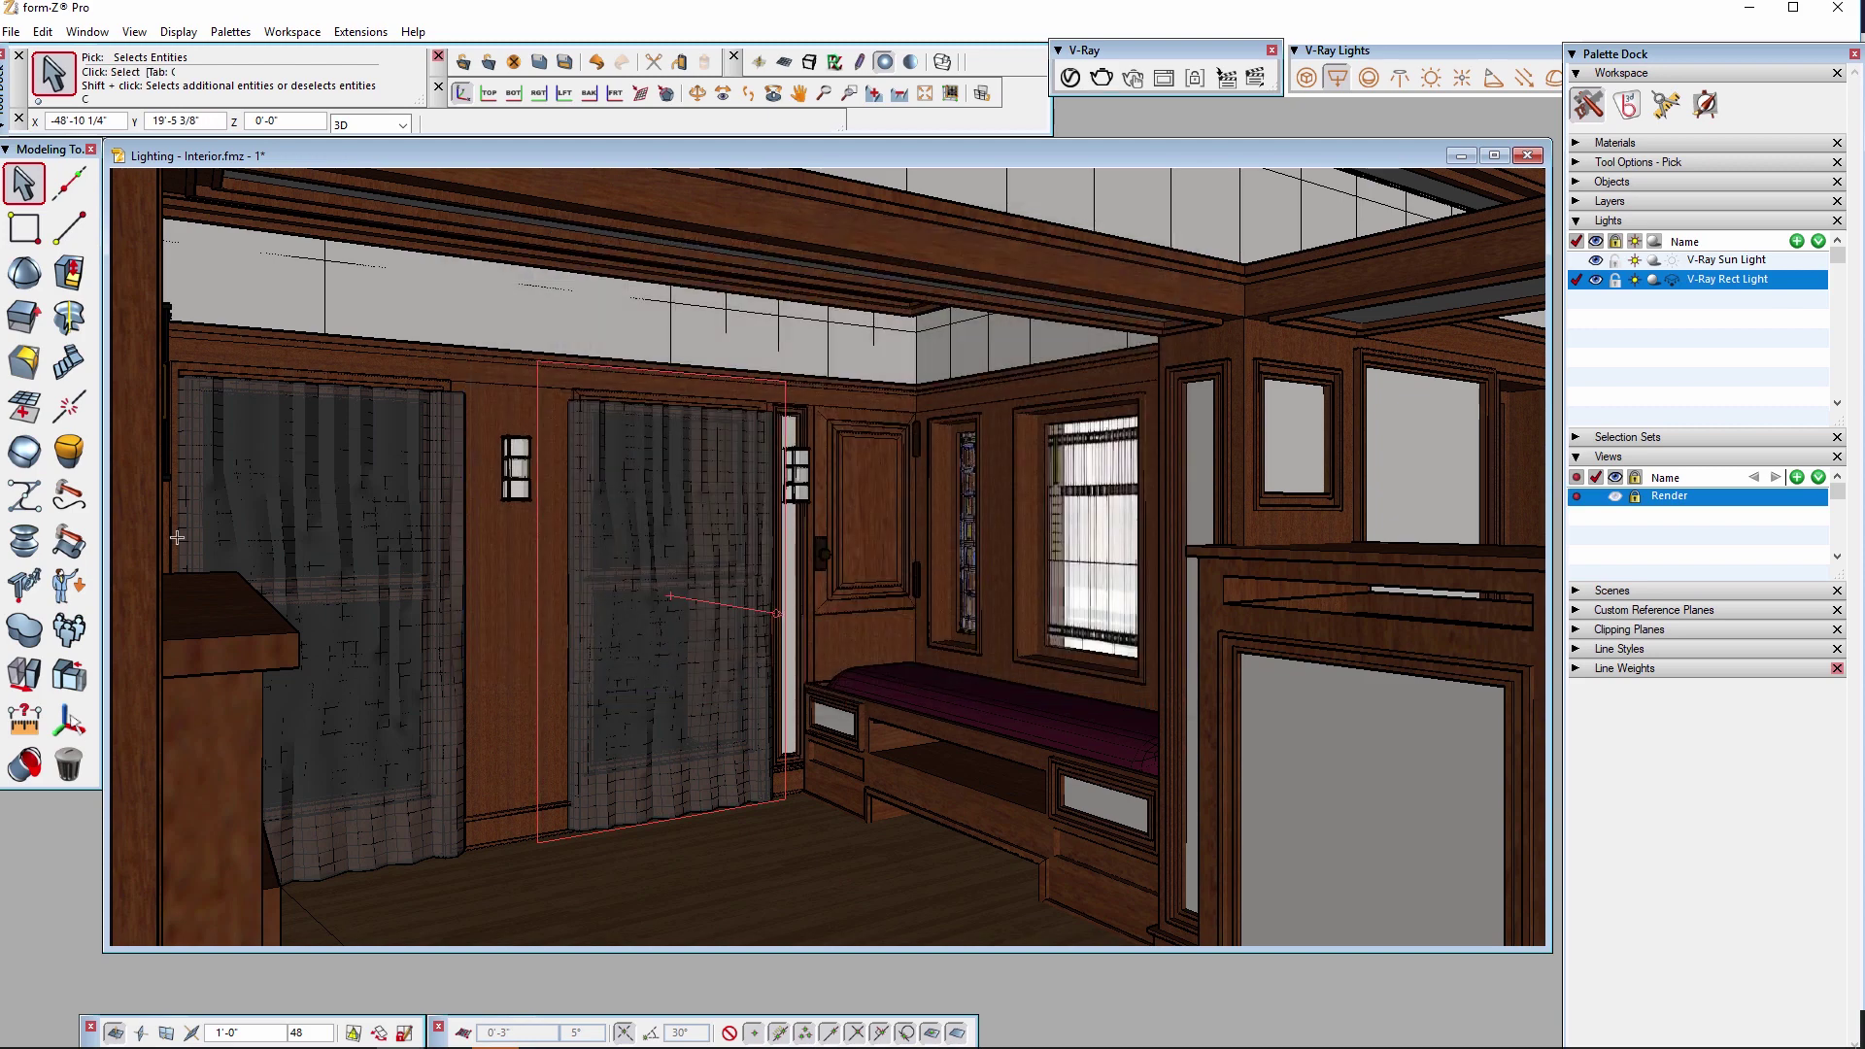
Copy the rect light left to the left curtained window and start a V-Ray test render.
{"action": "left_click", "coordinate": [24, 674]}
{"action": "left_click", "coordinate": [775, 833]}
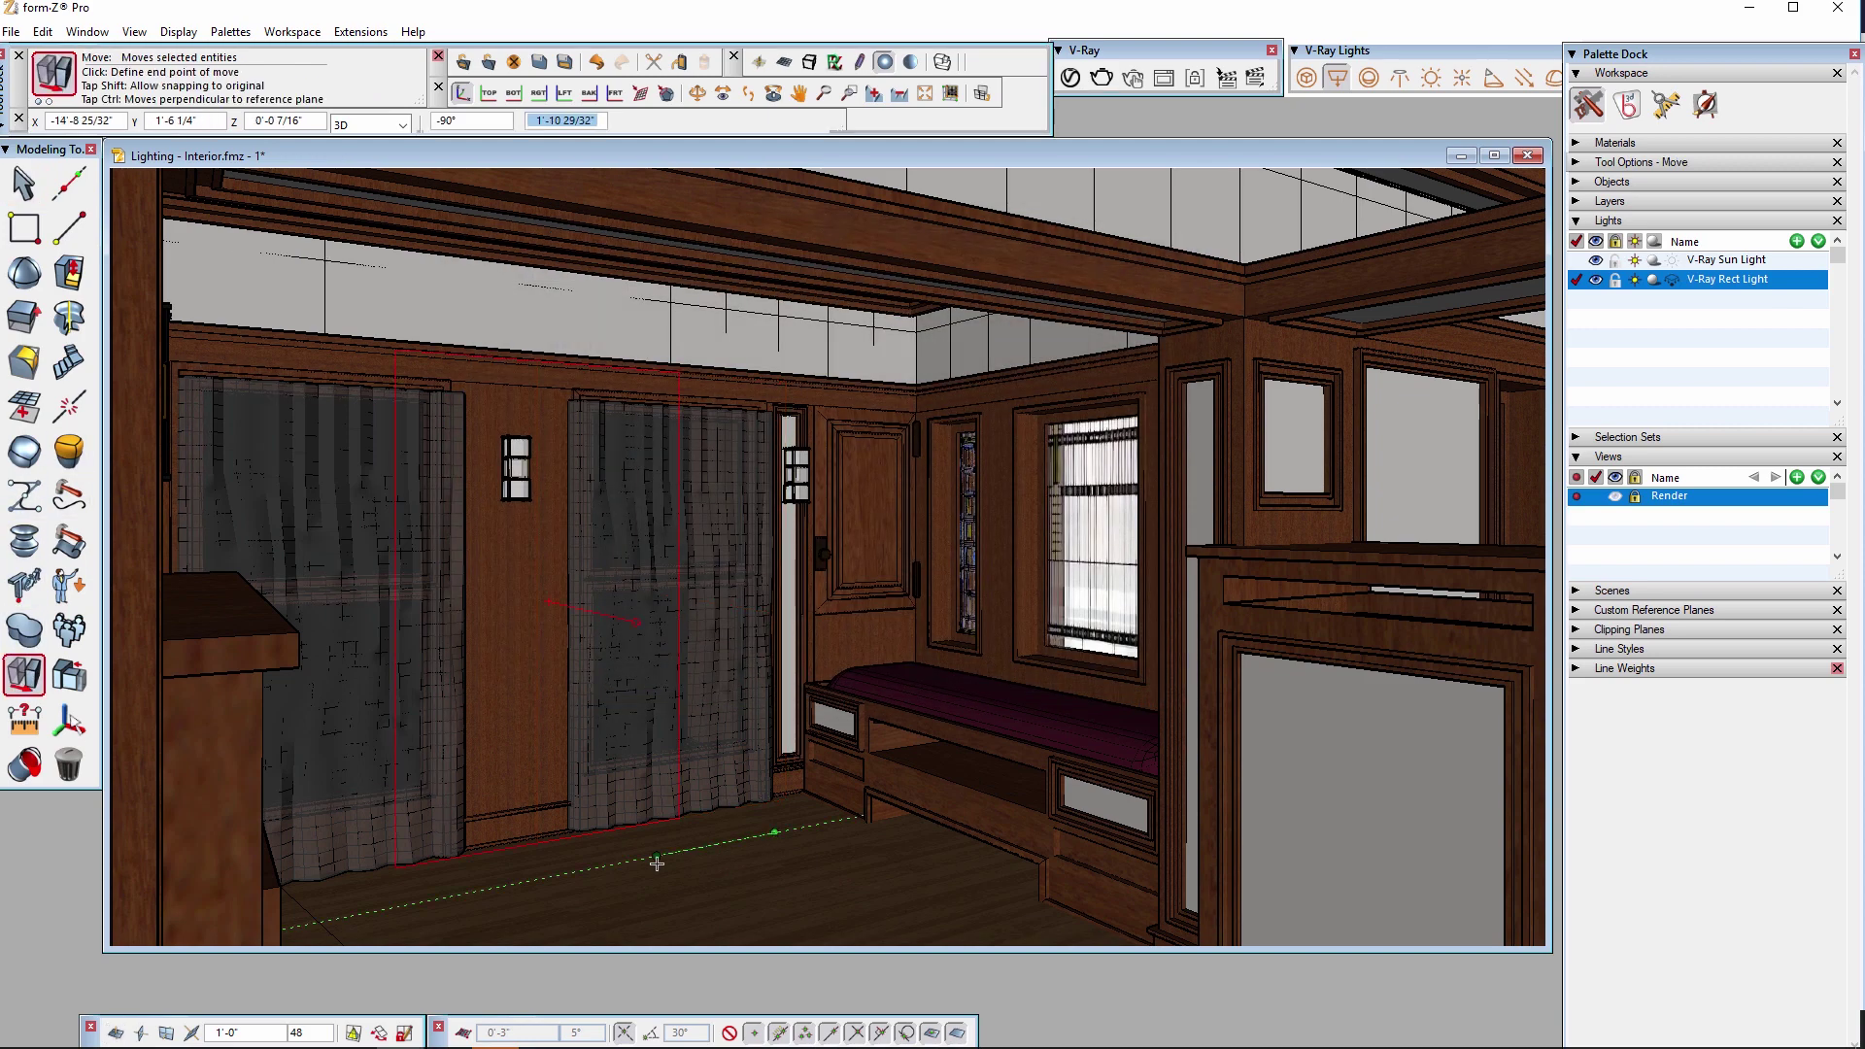
{"action": "key", "text": "alt"}
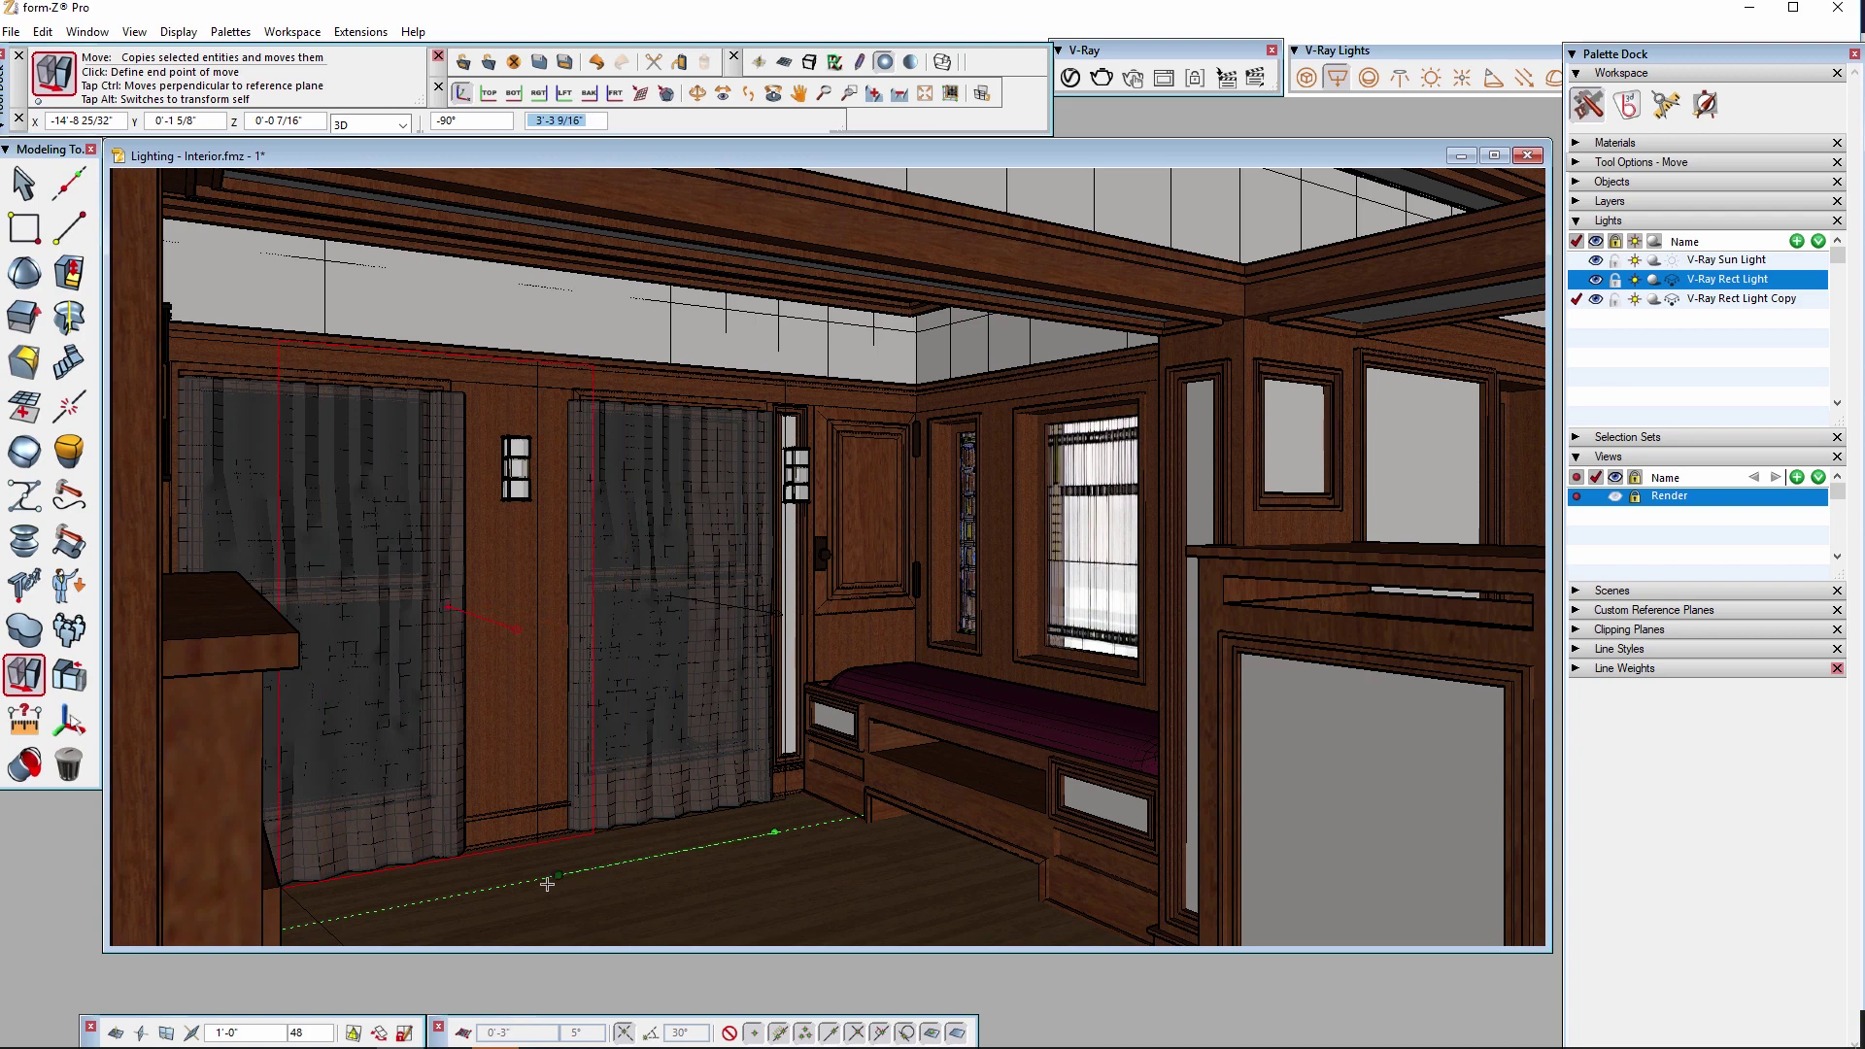
{"action": "left_click", "coordinate": [450, 895]}
{"action": "left_click", "coordinate": [24, 182]}
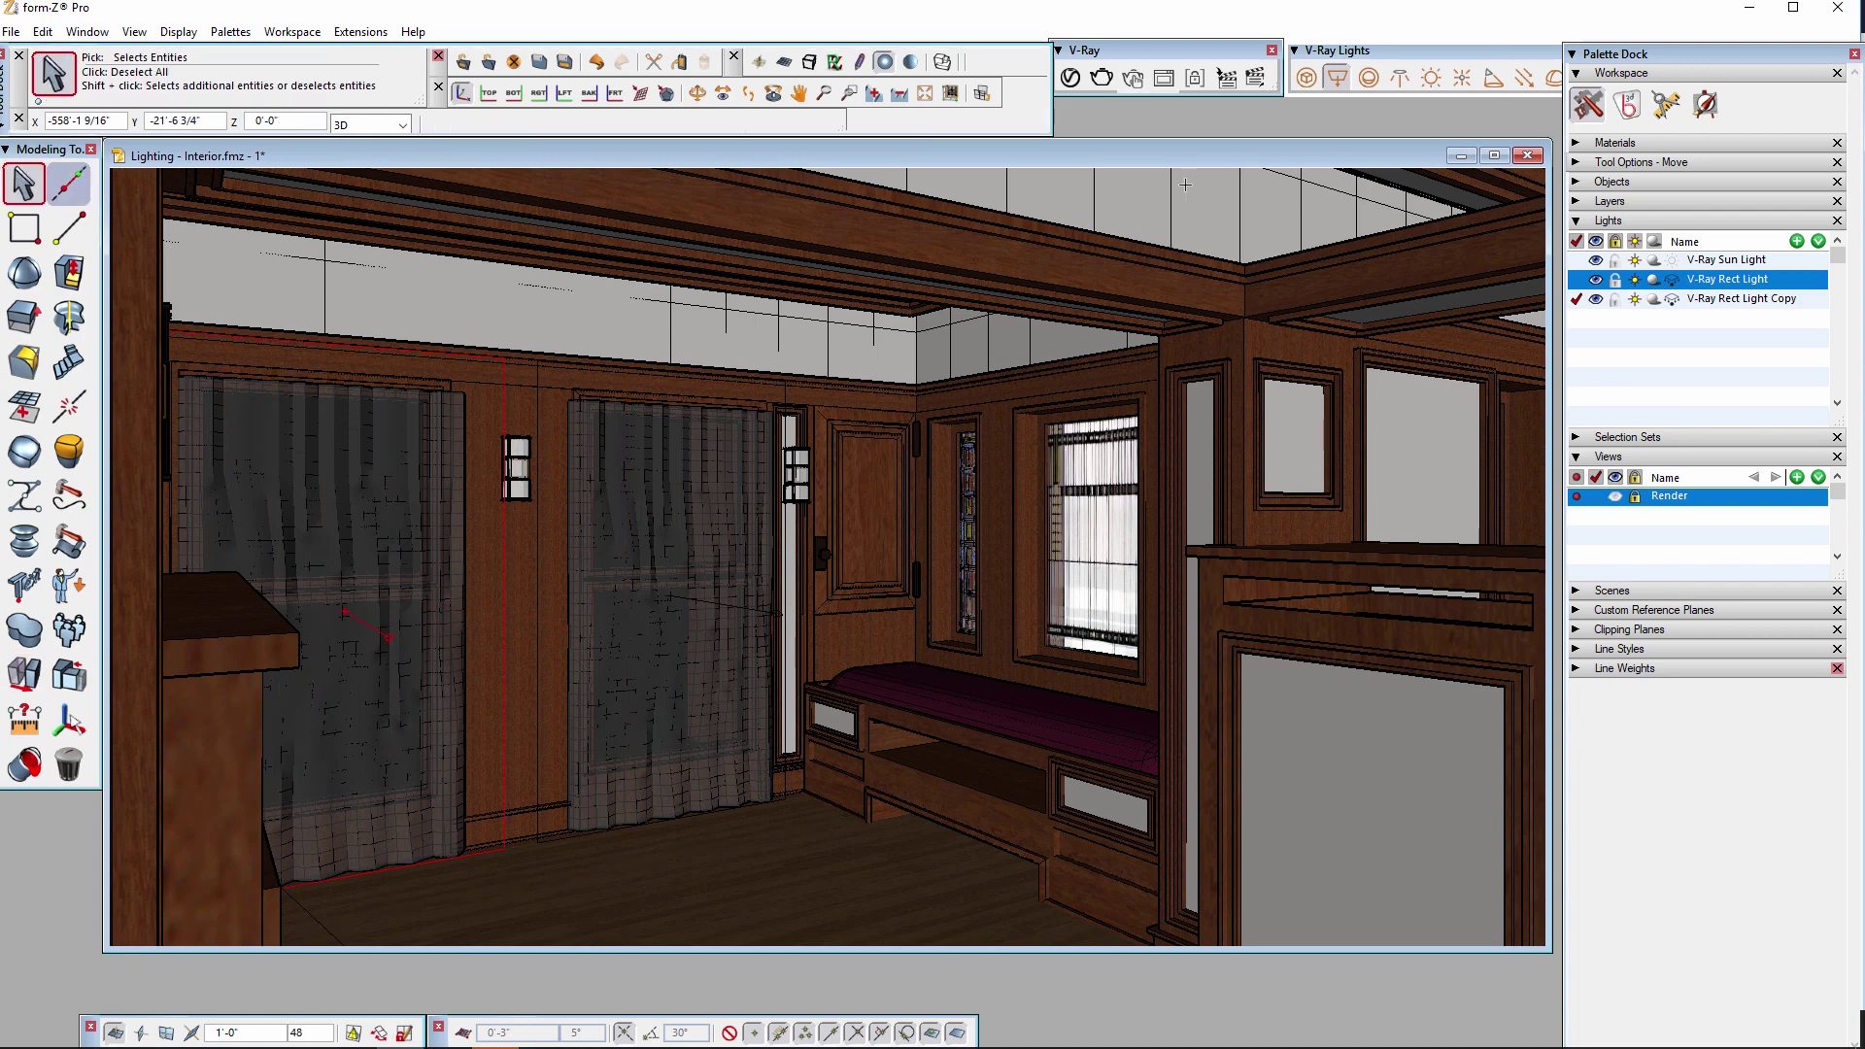
{"action": "left_click", "coordinate": [1100, 77]}
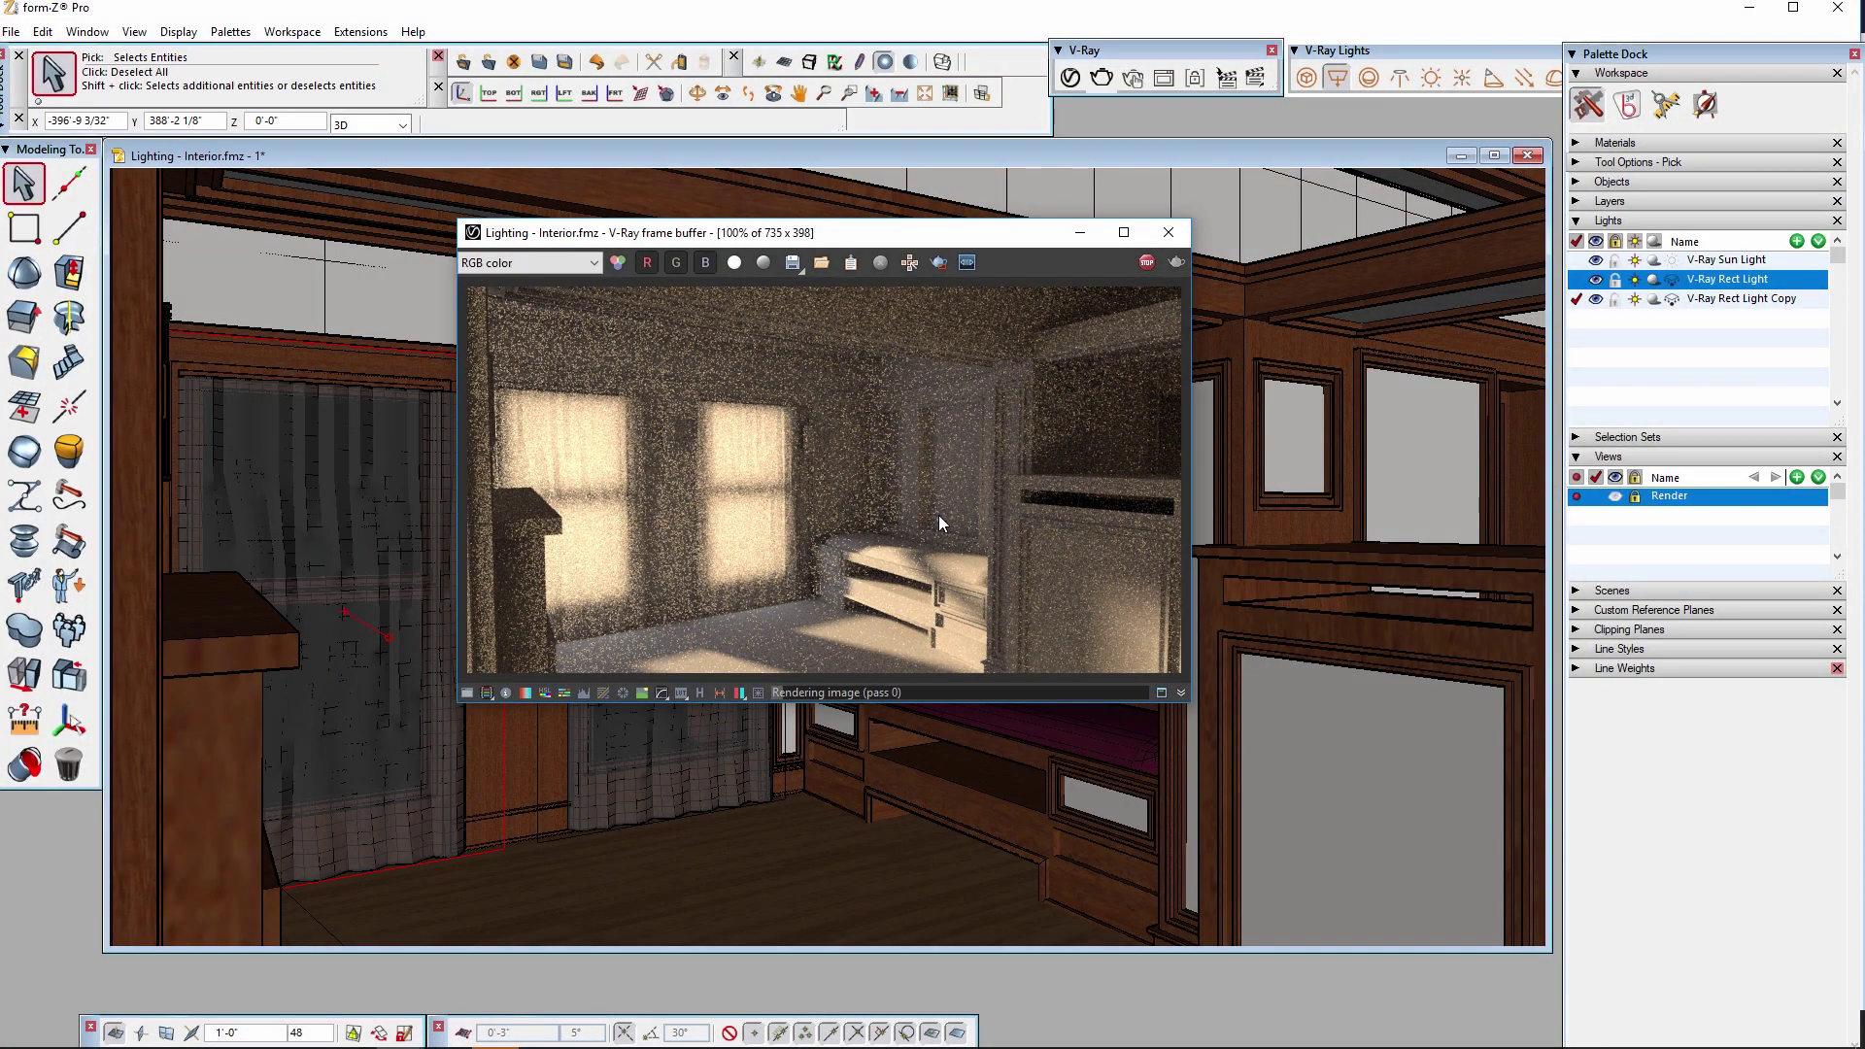
Stop and close the test render, then switch off the sun and both rect lights.
{"action": "left_click", "coordinate": [1148, 263]}
{"action": "left_click", "coordinate": [1169, 234]}
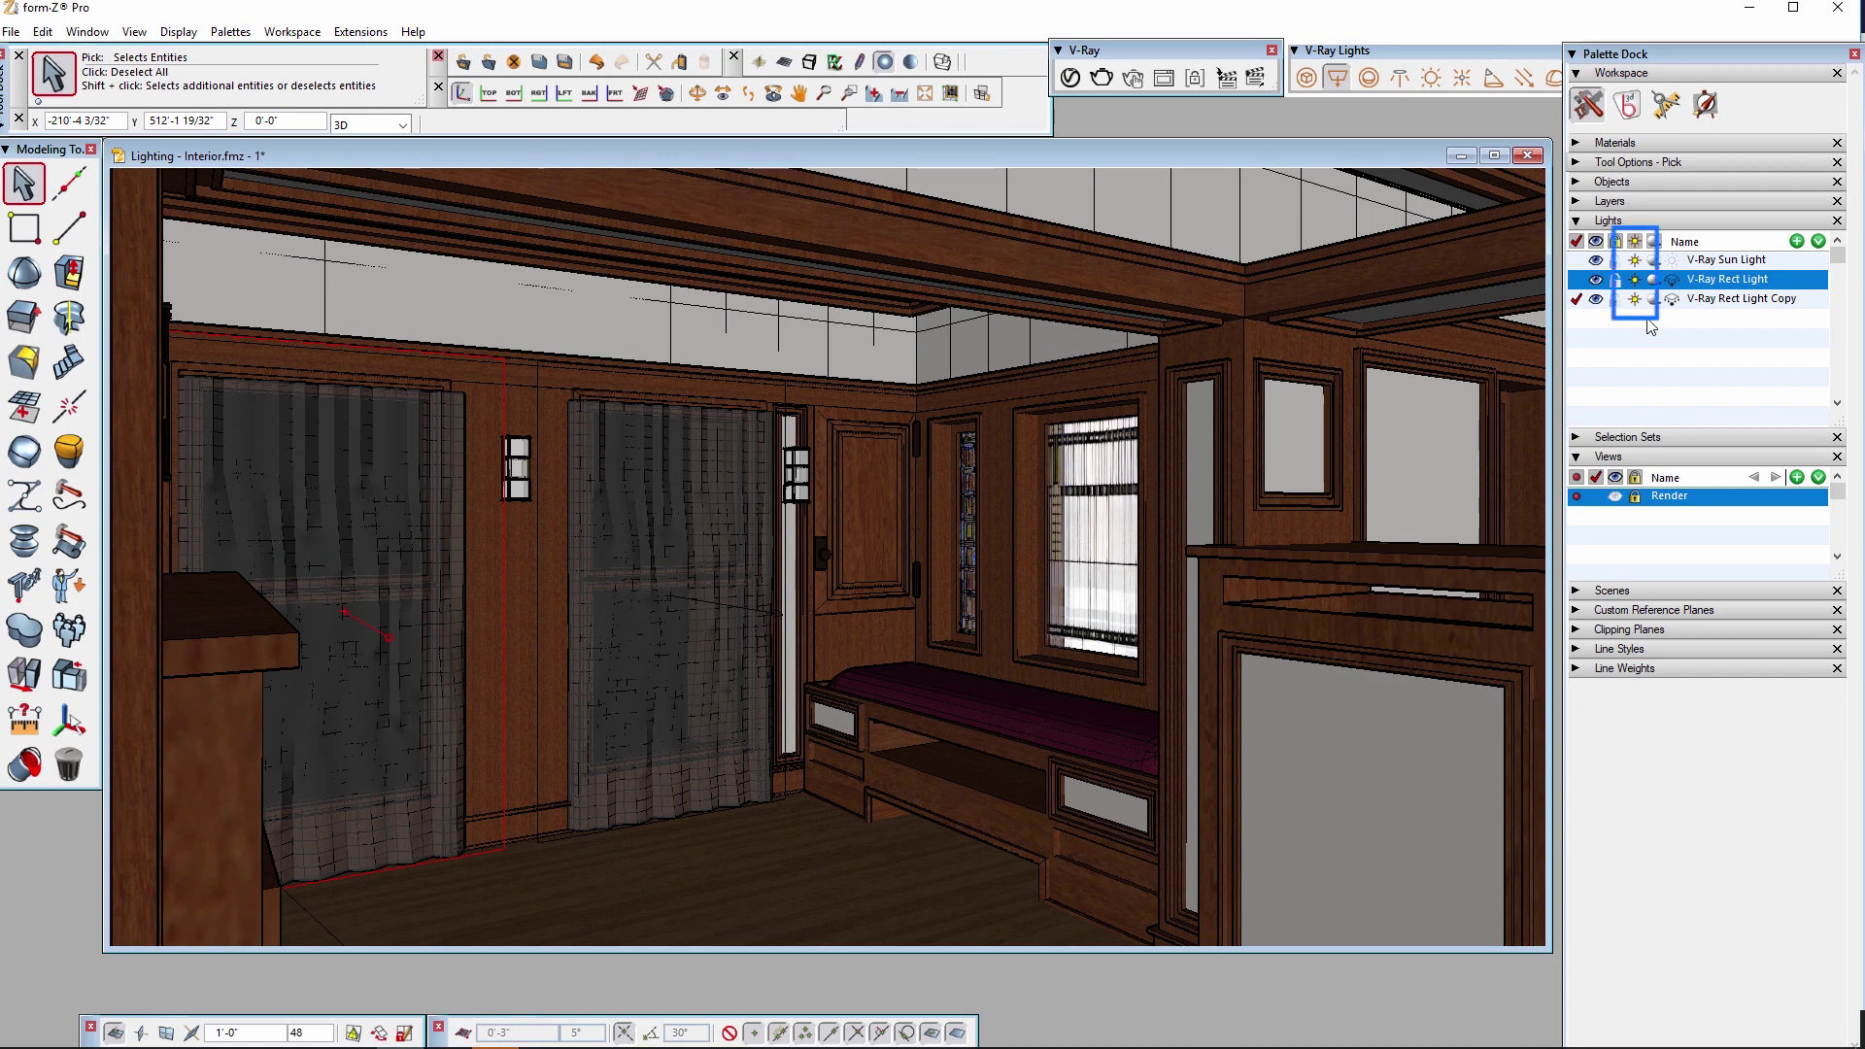
{"action": "left_click", "coordinate": [1635, 279]}
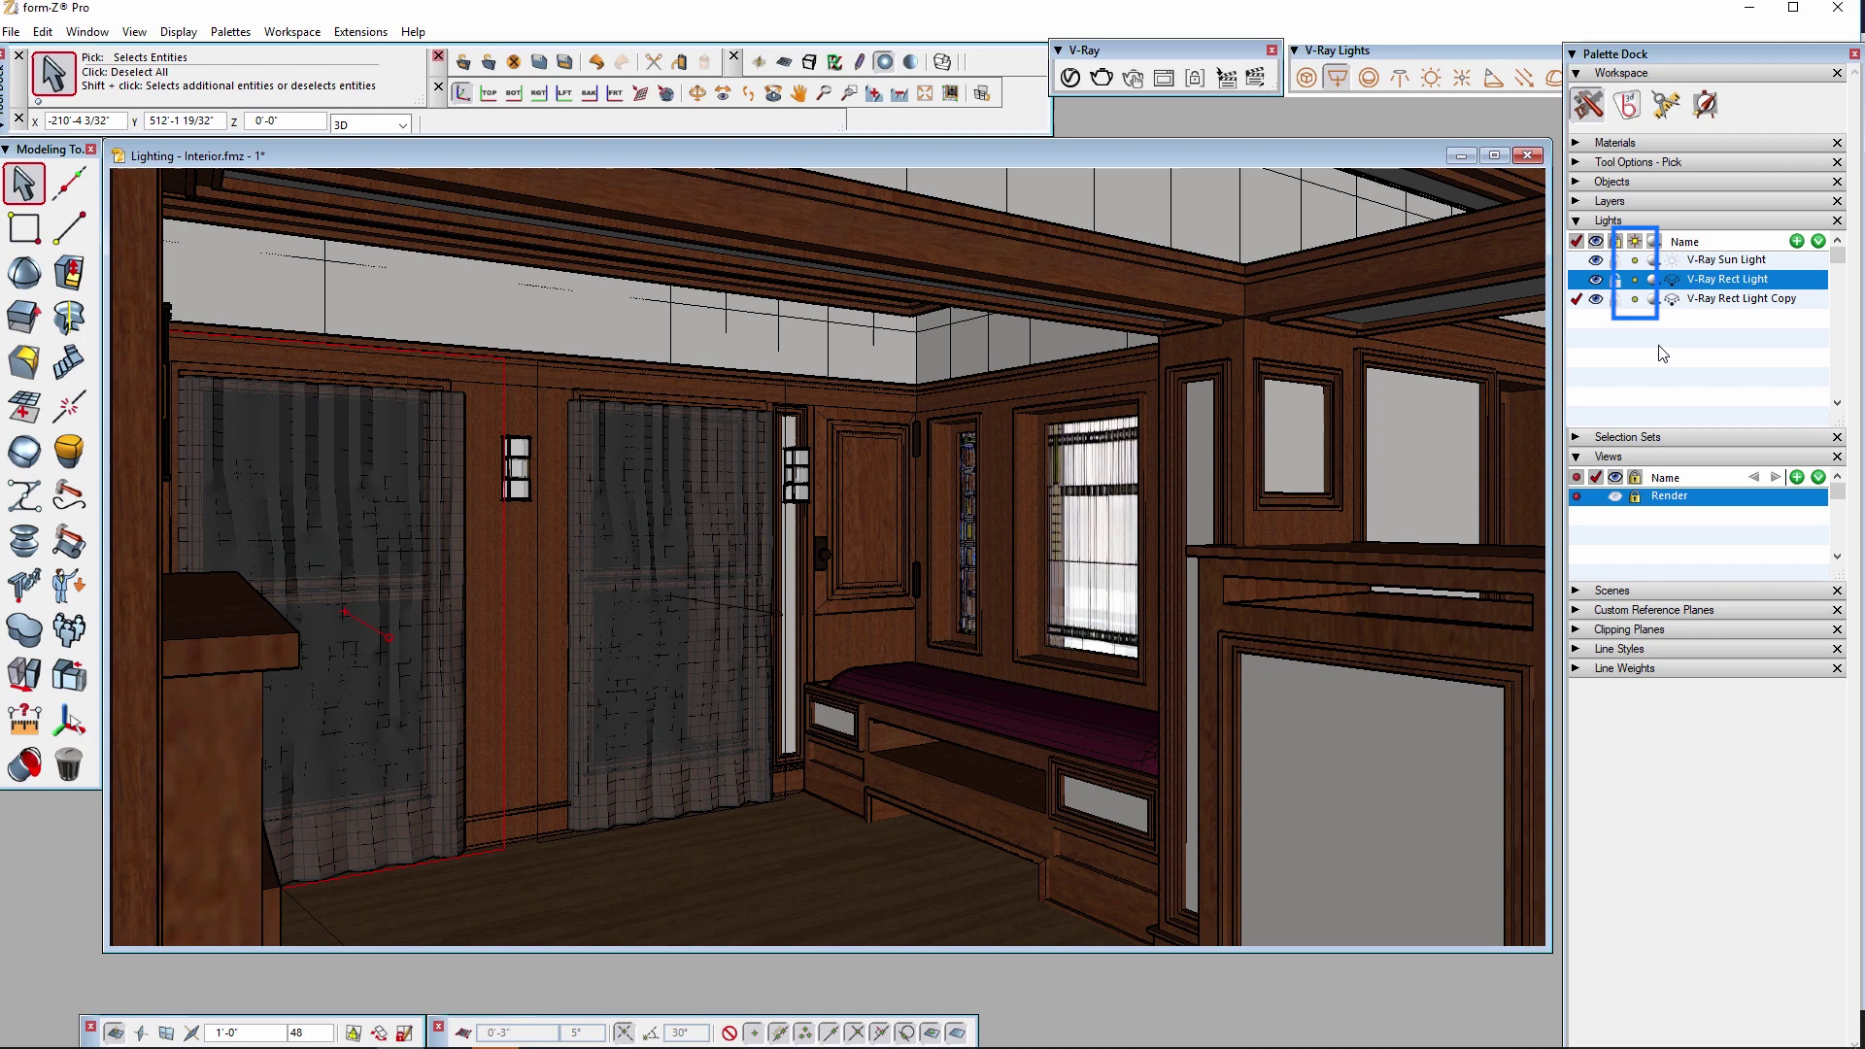
Set the V-Ray Environment background color to black, then stop and close the test render.
{"action": "left_click", "coordinate": [1069, 78]}
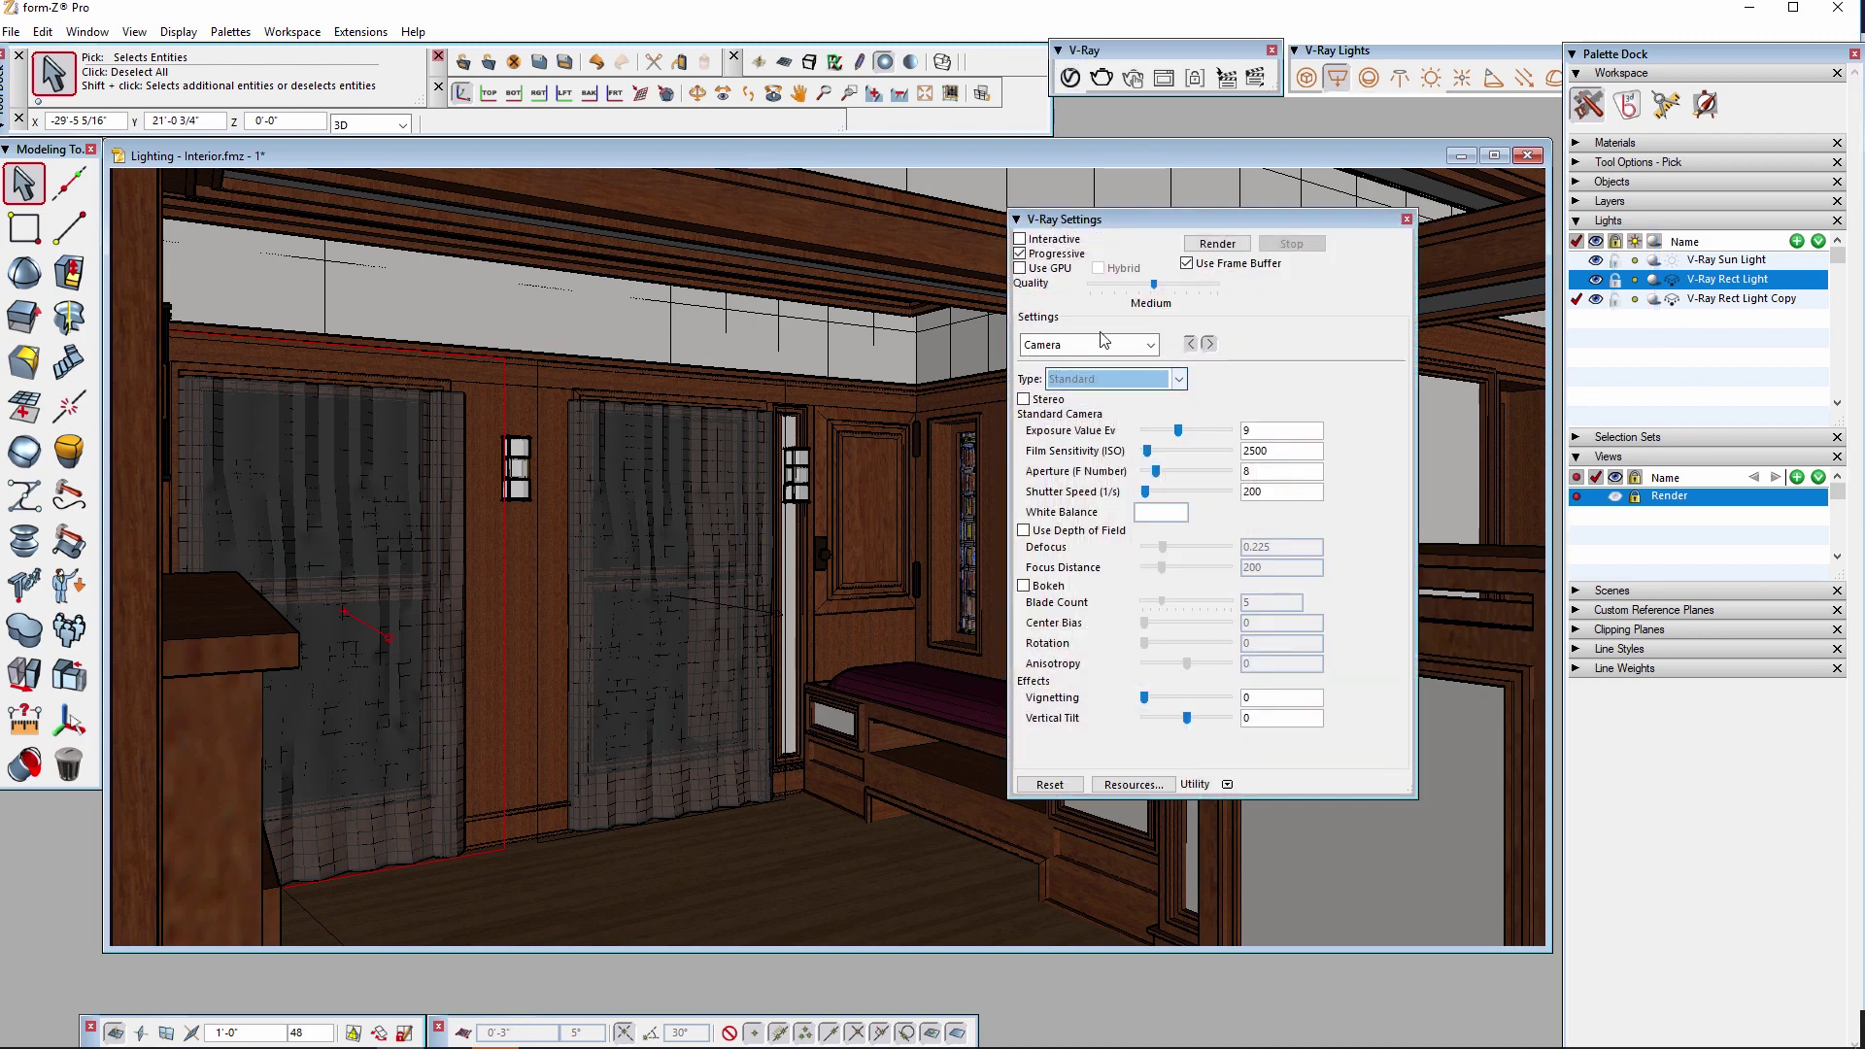
{"action": "left_click", "coordinate": [1088, 345]}
{"action": "left_click", "coordinate": [1095, 406]}
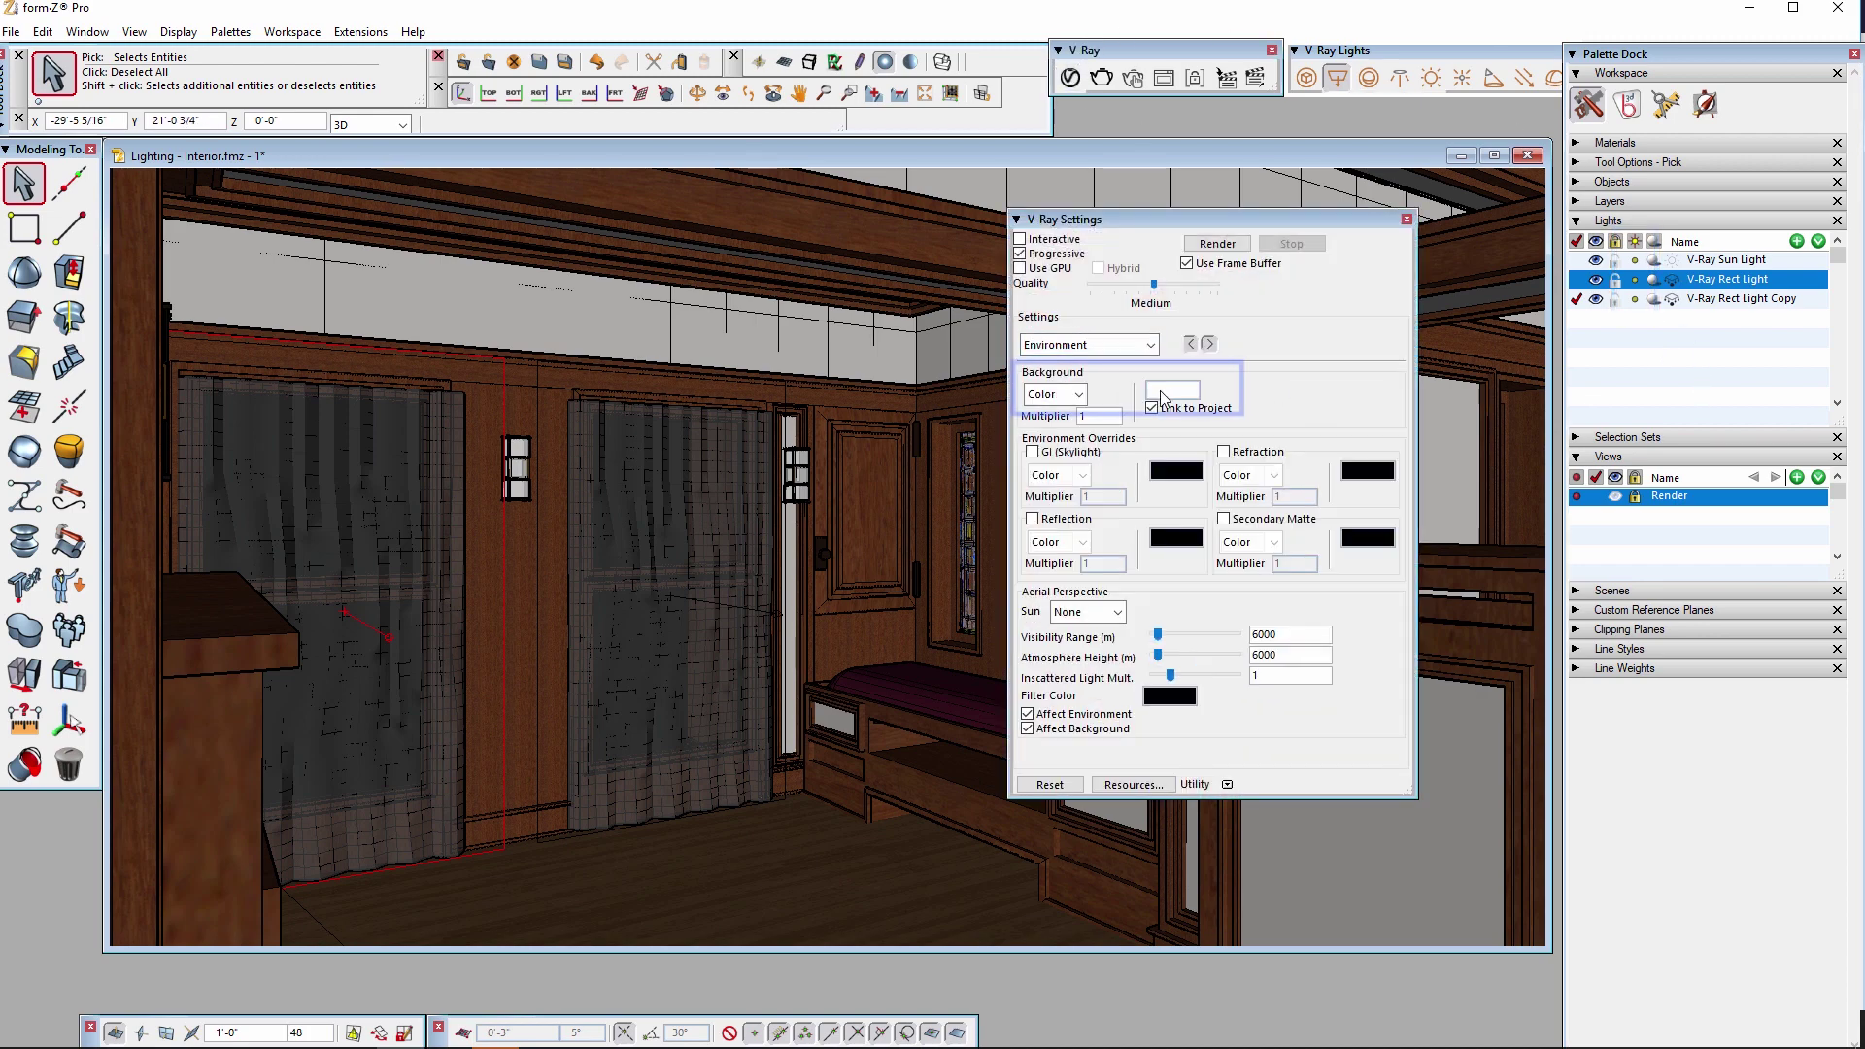
{"action": "left_click", "coordinate": [1172, 390]}
{"action": "left_click", "coordinate": [736, 538]}
{"action": "left_click", "coordinate": [741, 658]}
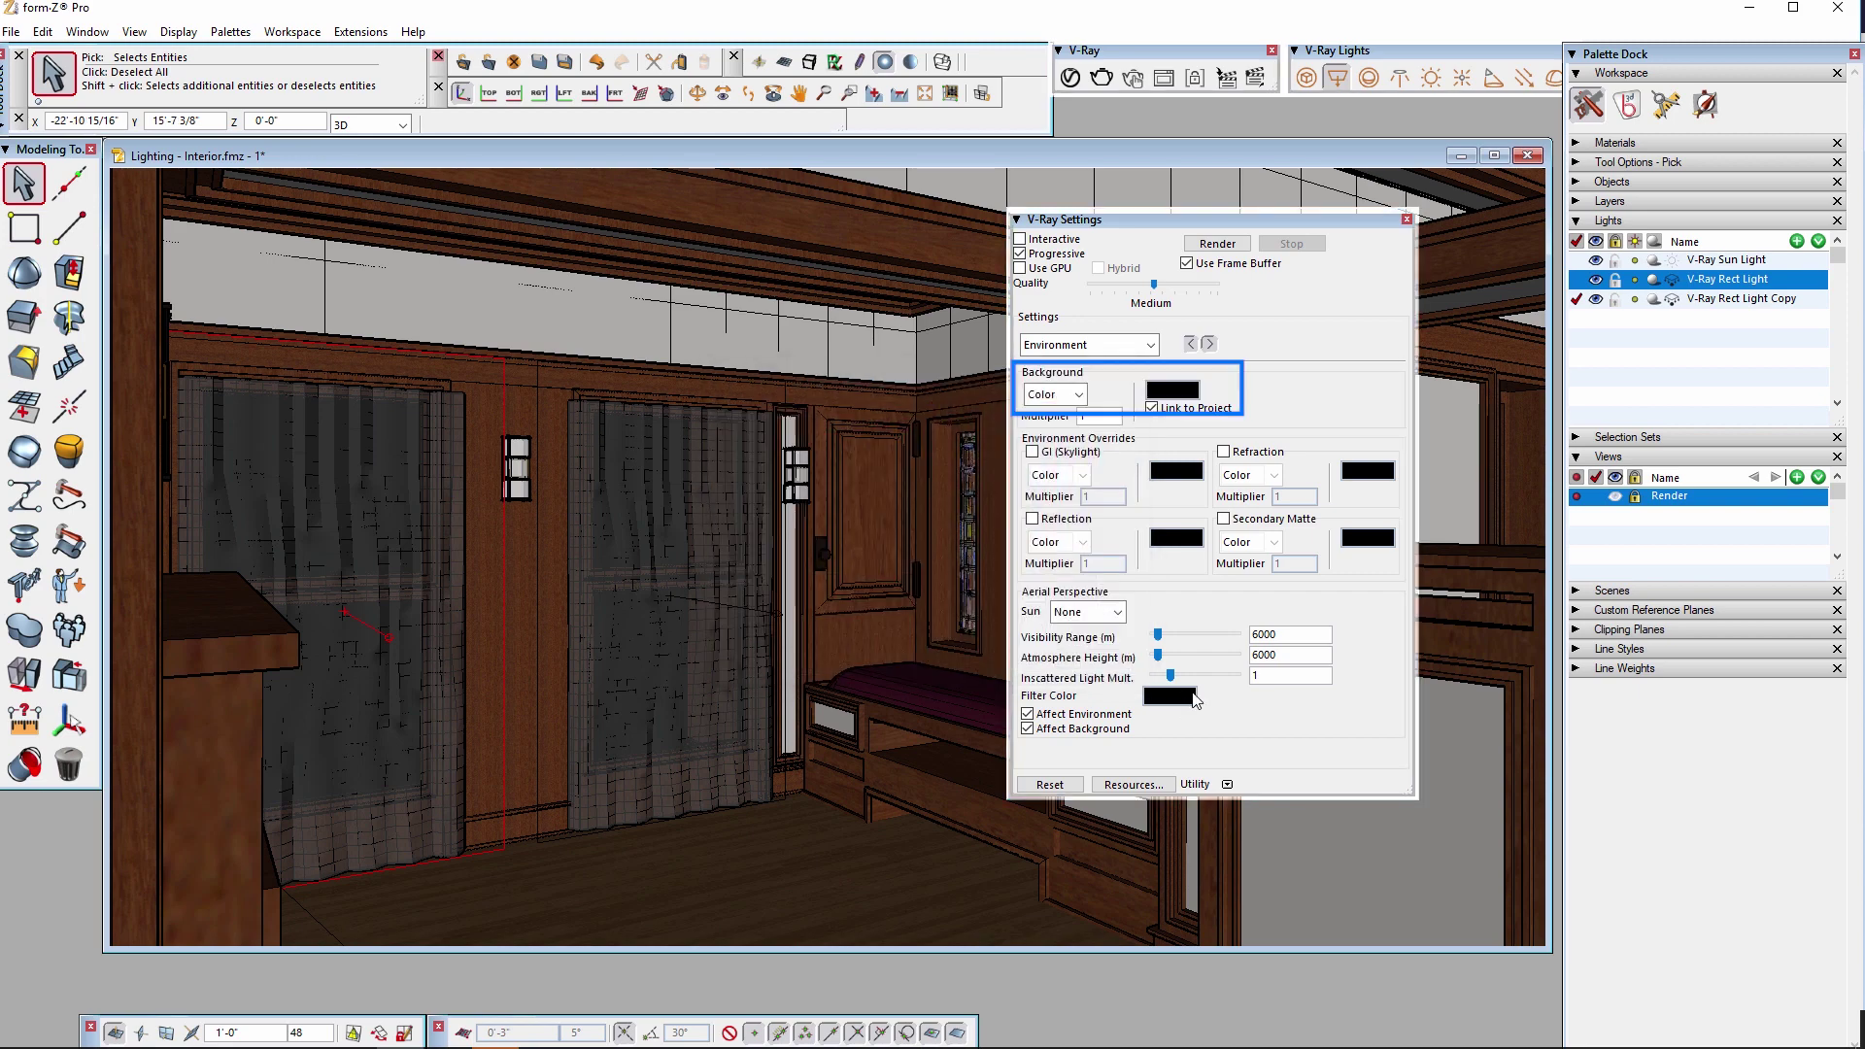
{"action": "left_click", "coordinate": [1070, 78]}
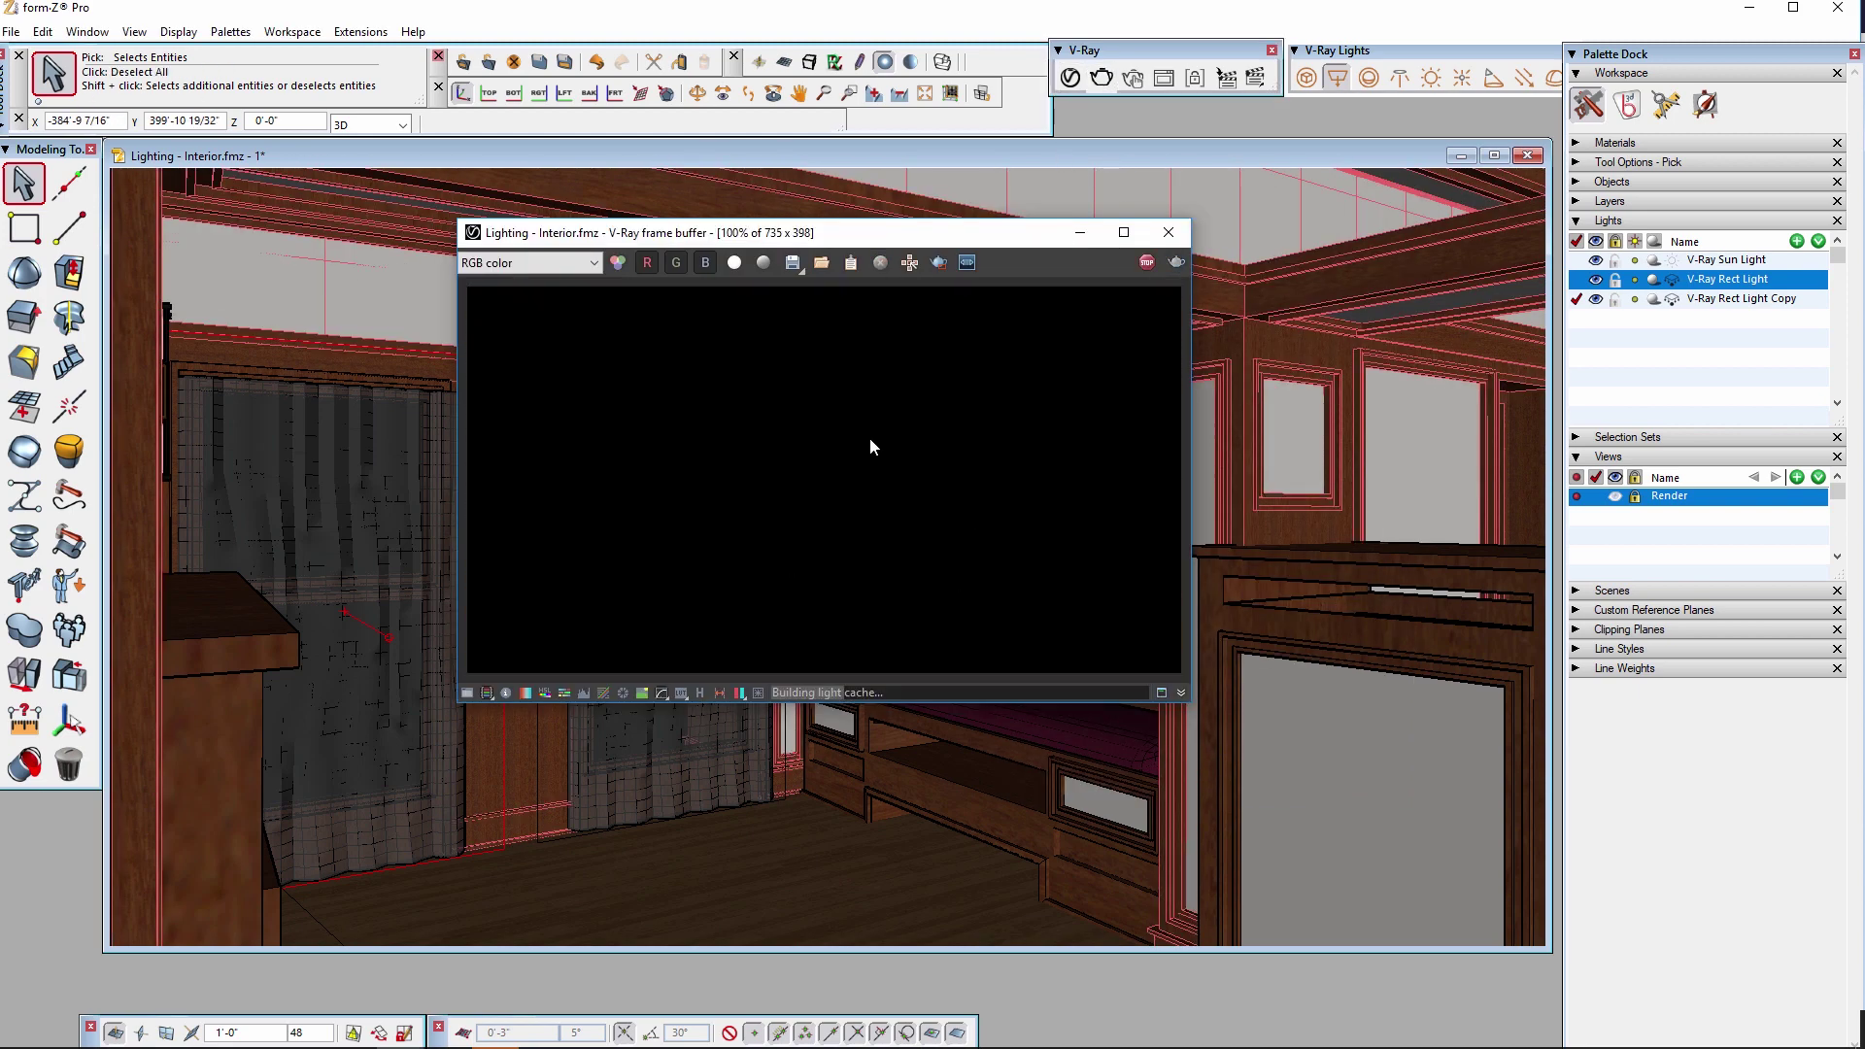
{"action": "left_click", "coordinate": [1148, 263]}
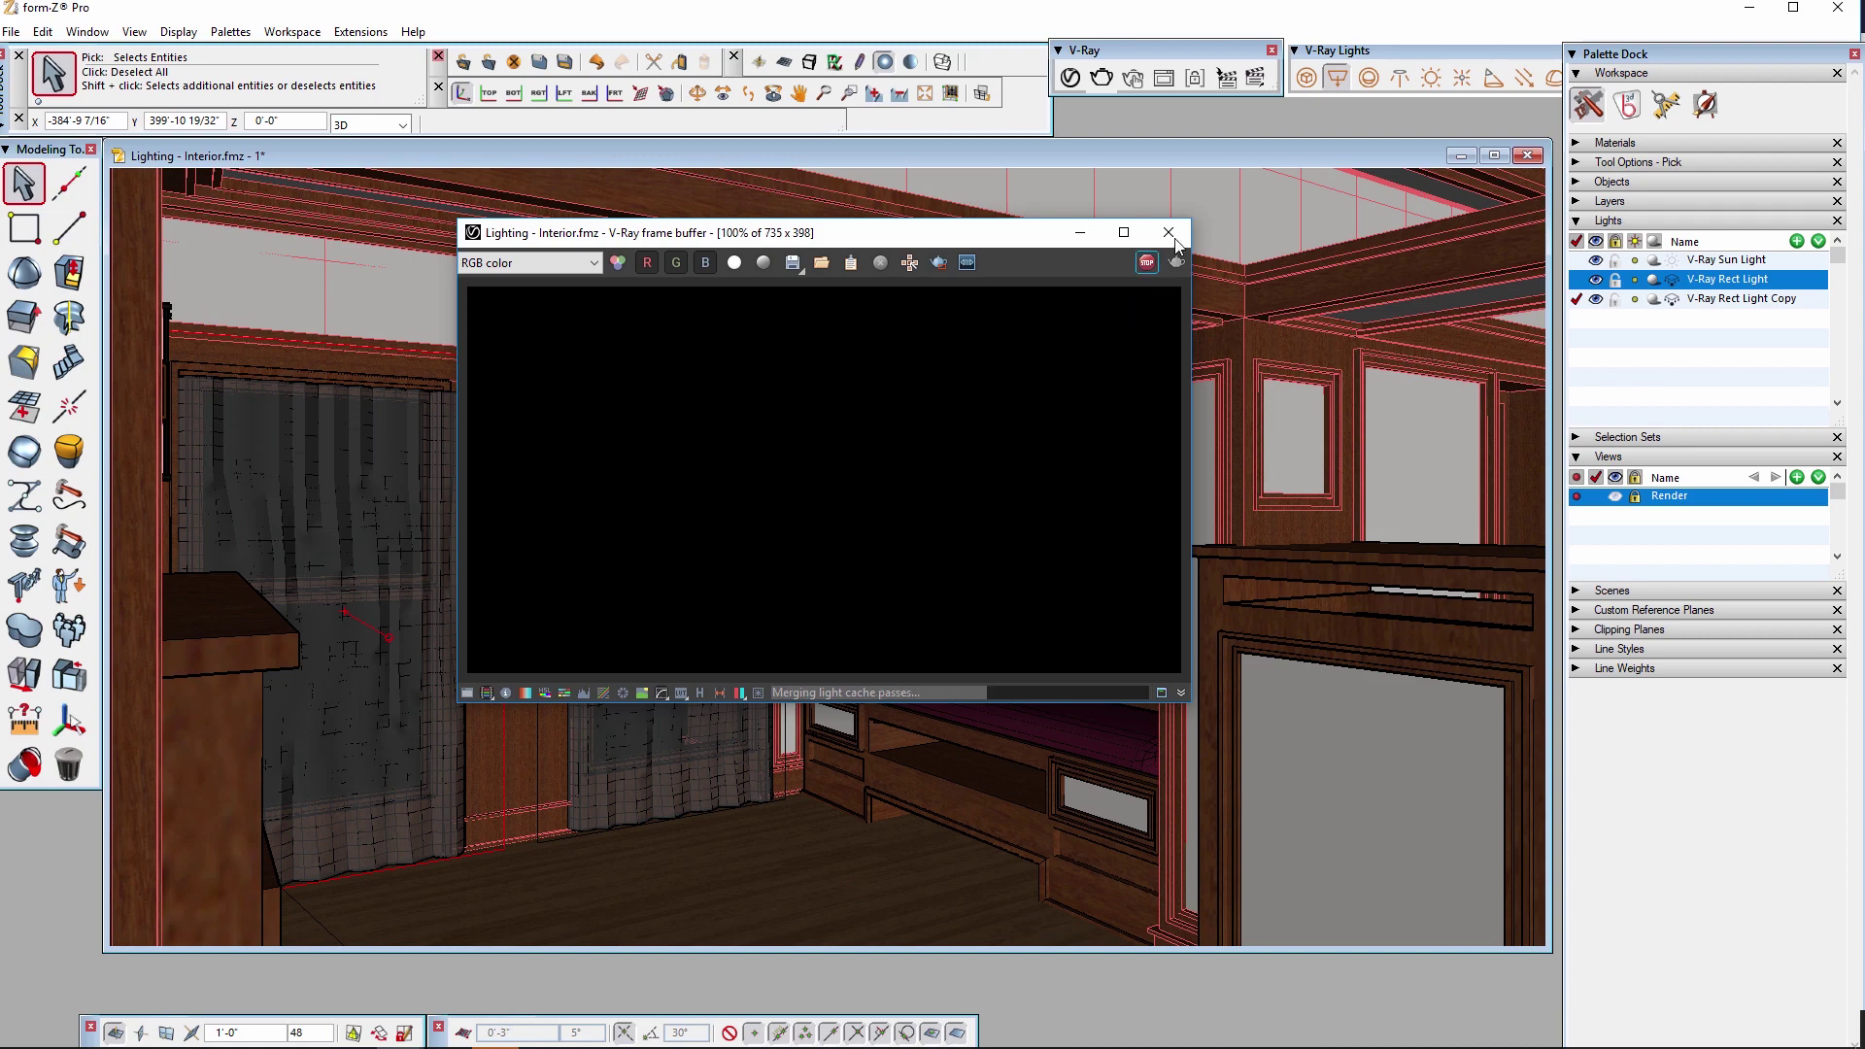
{"action": "left_click", "coordinate": [1169, 232]}
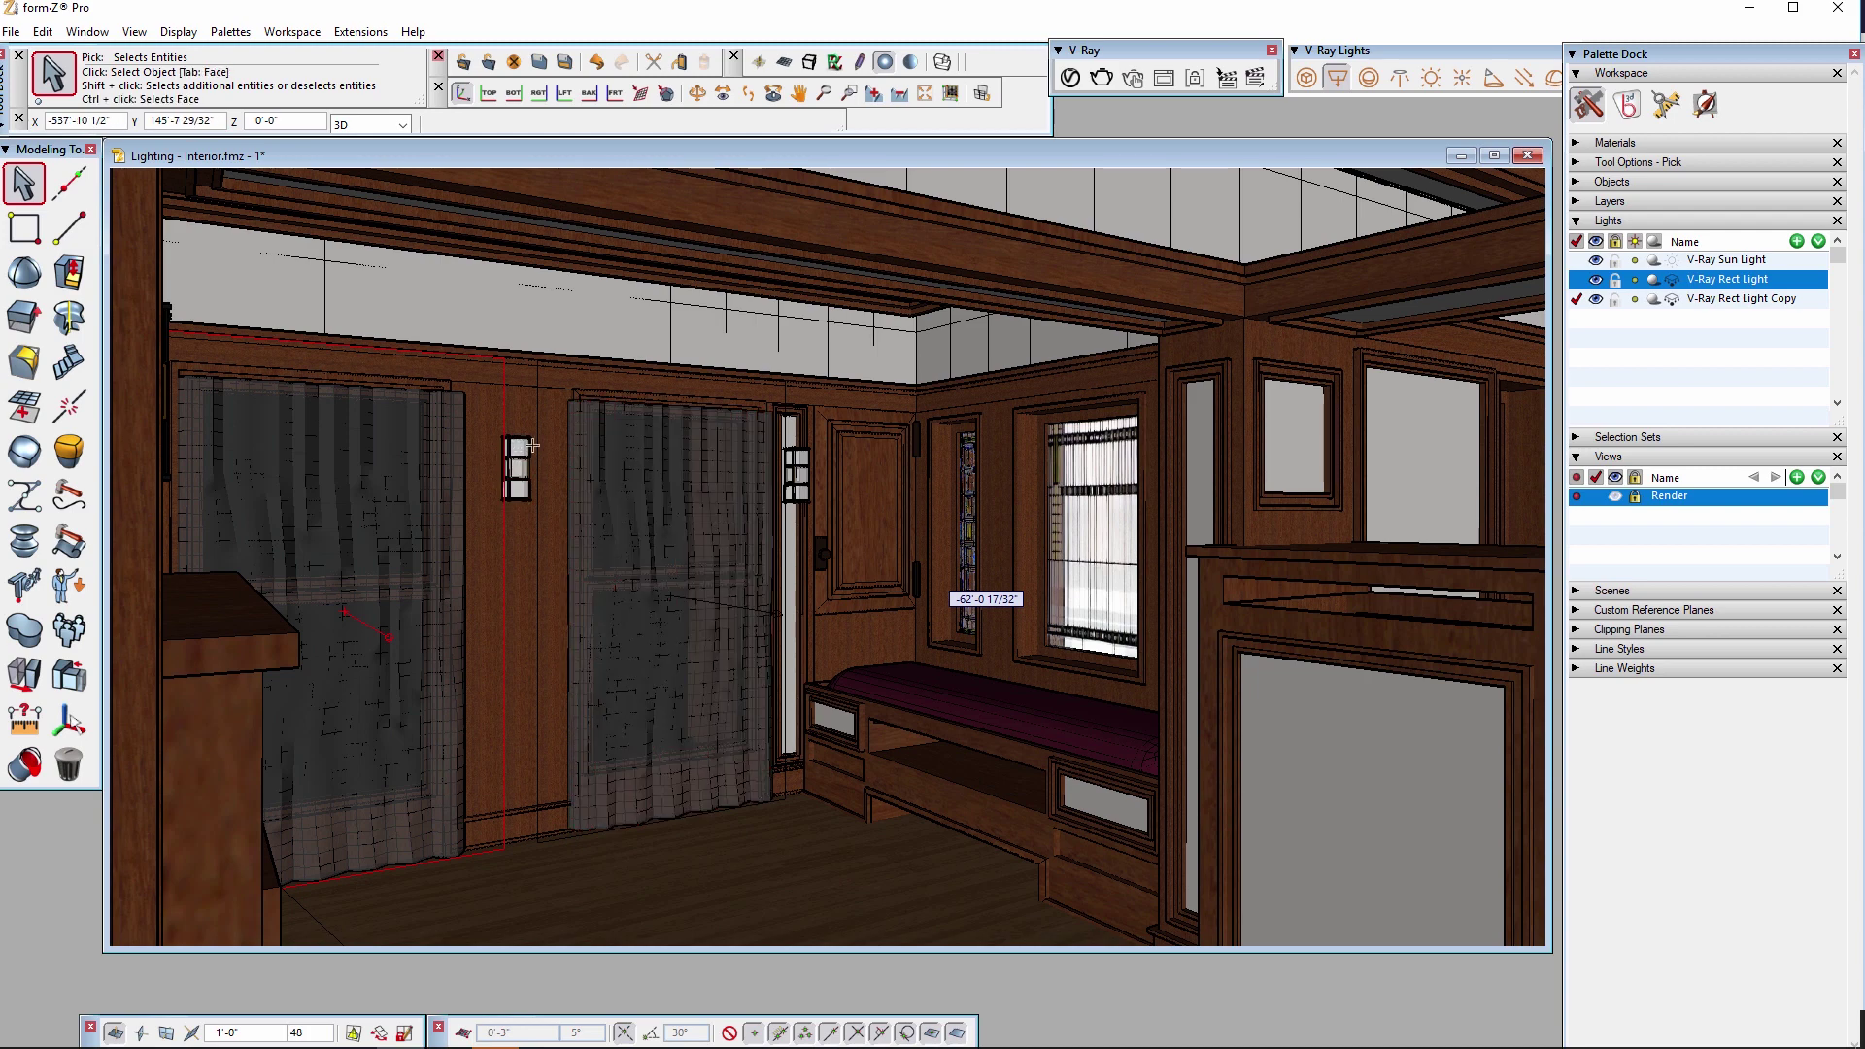
Turn the glass of both wall sconces into V-Ray mesh lights.
{"action": "left_click", "coordinate": [1306, 80]}
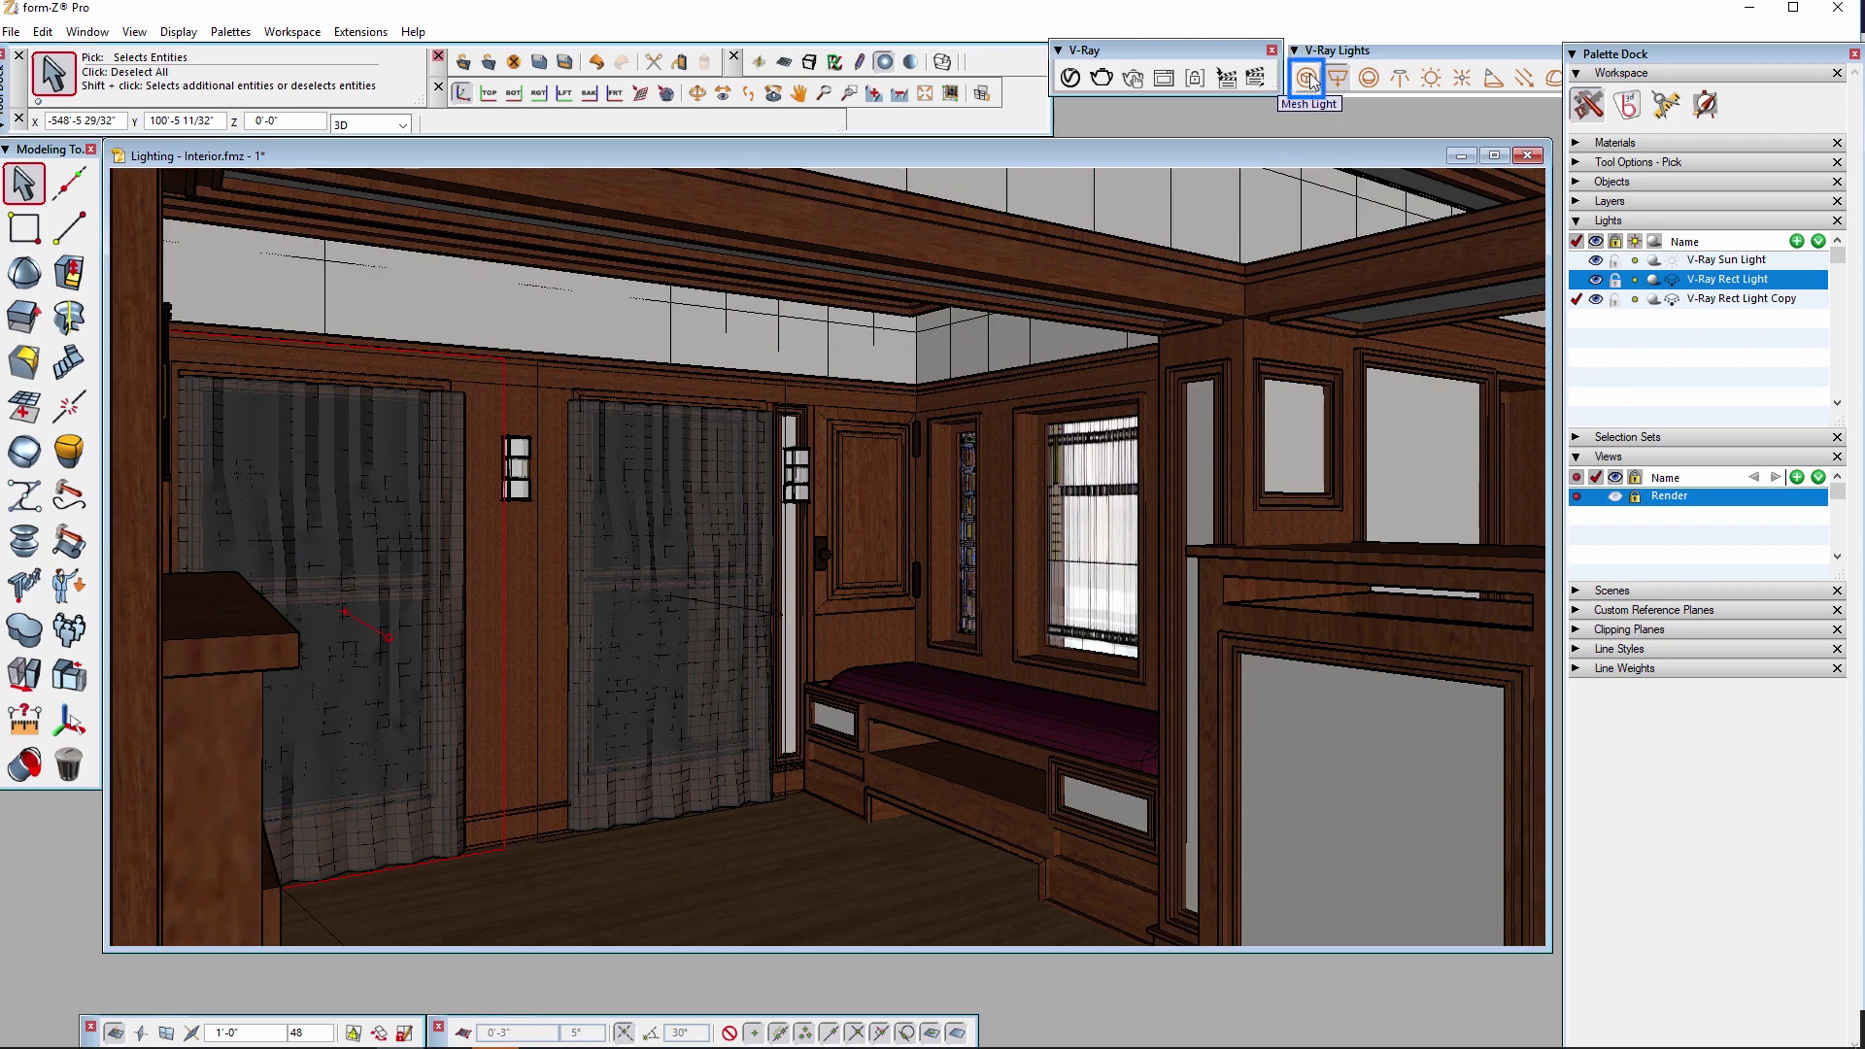
{"action": "left_click", "coordinate": [1306, 80]}
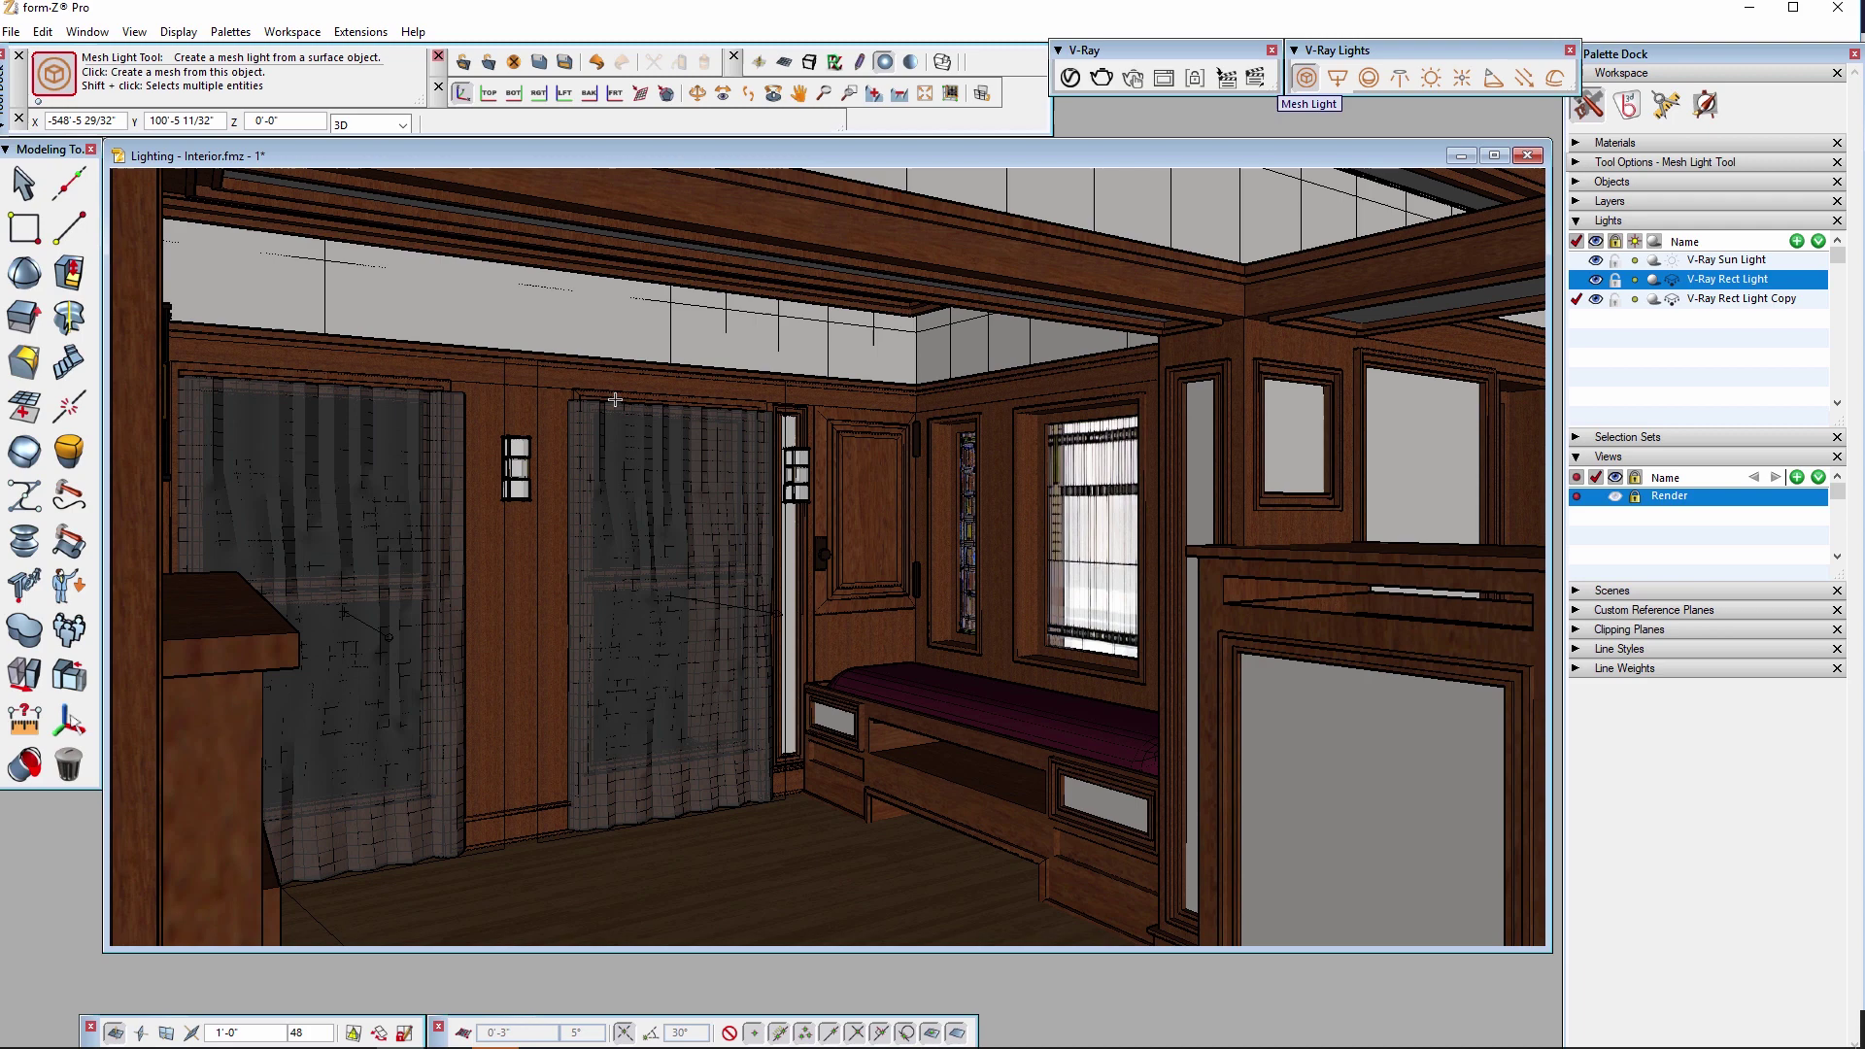
{"action": "left_click", "coordinate": [517, 447]}
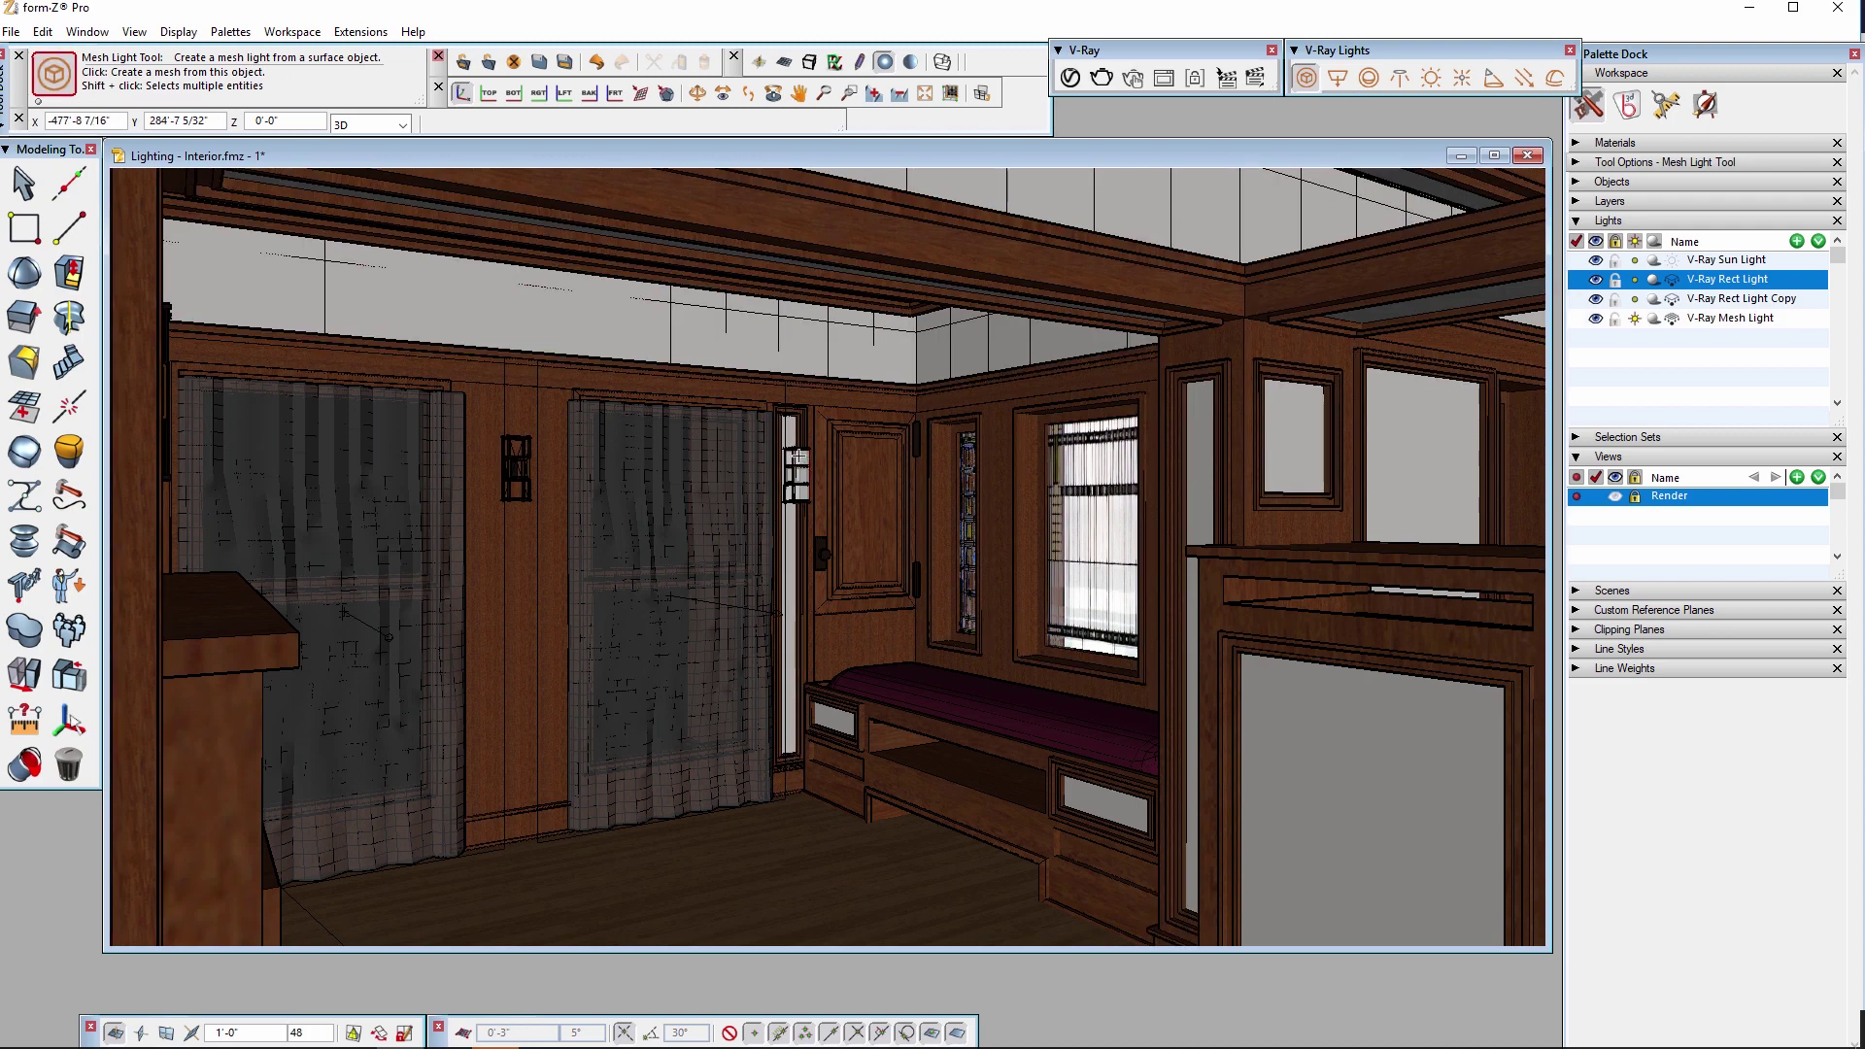
{"action": "left_click", "coordinate": [797, 457]}
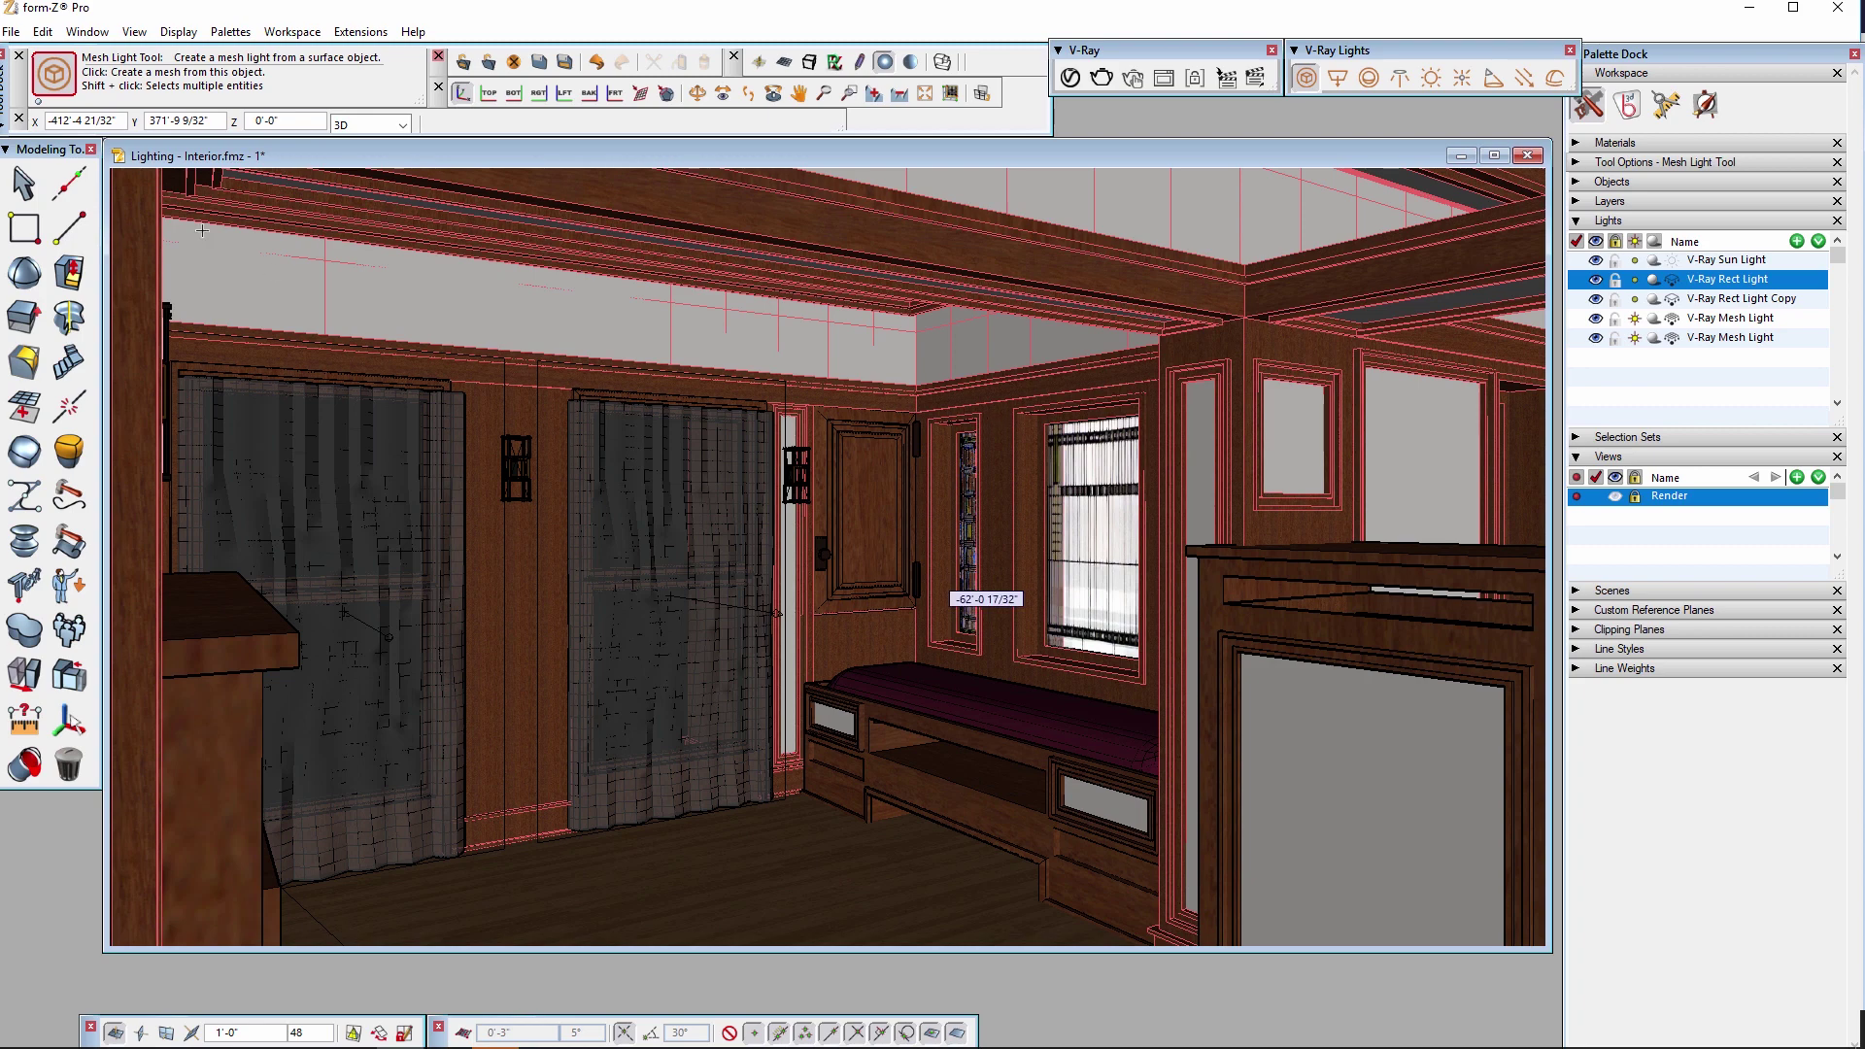
{"action": "left_click", "coordinate": [23, 183]}
Run a V-Ray test render of the sconce lights, then stop and close it.
{"action": "left_click", "coordinate": [1101, 78]}
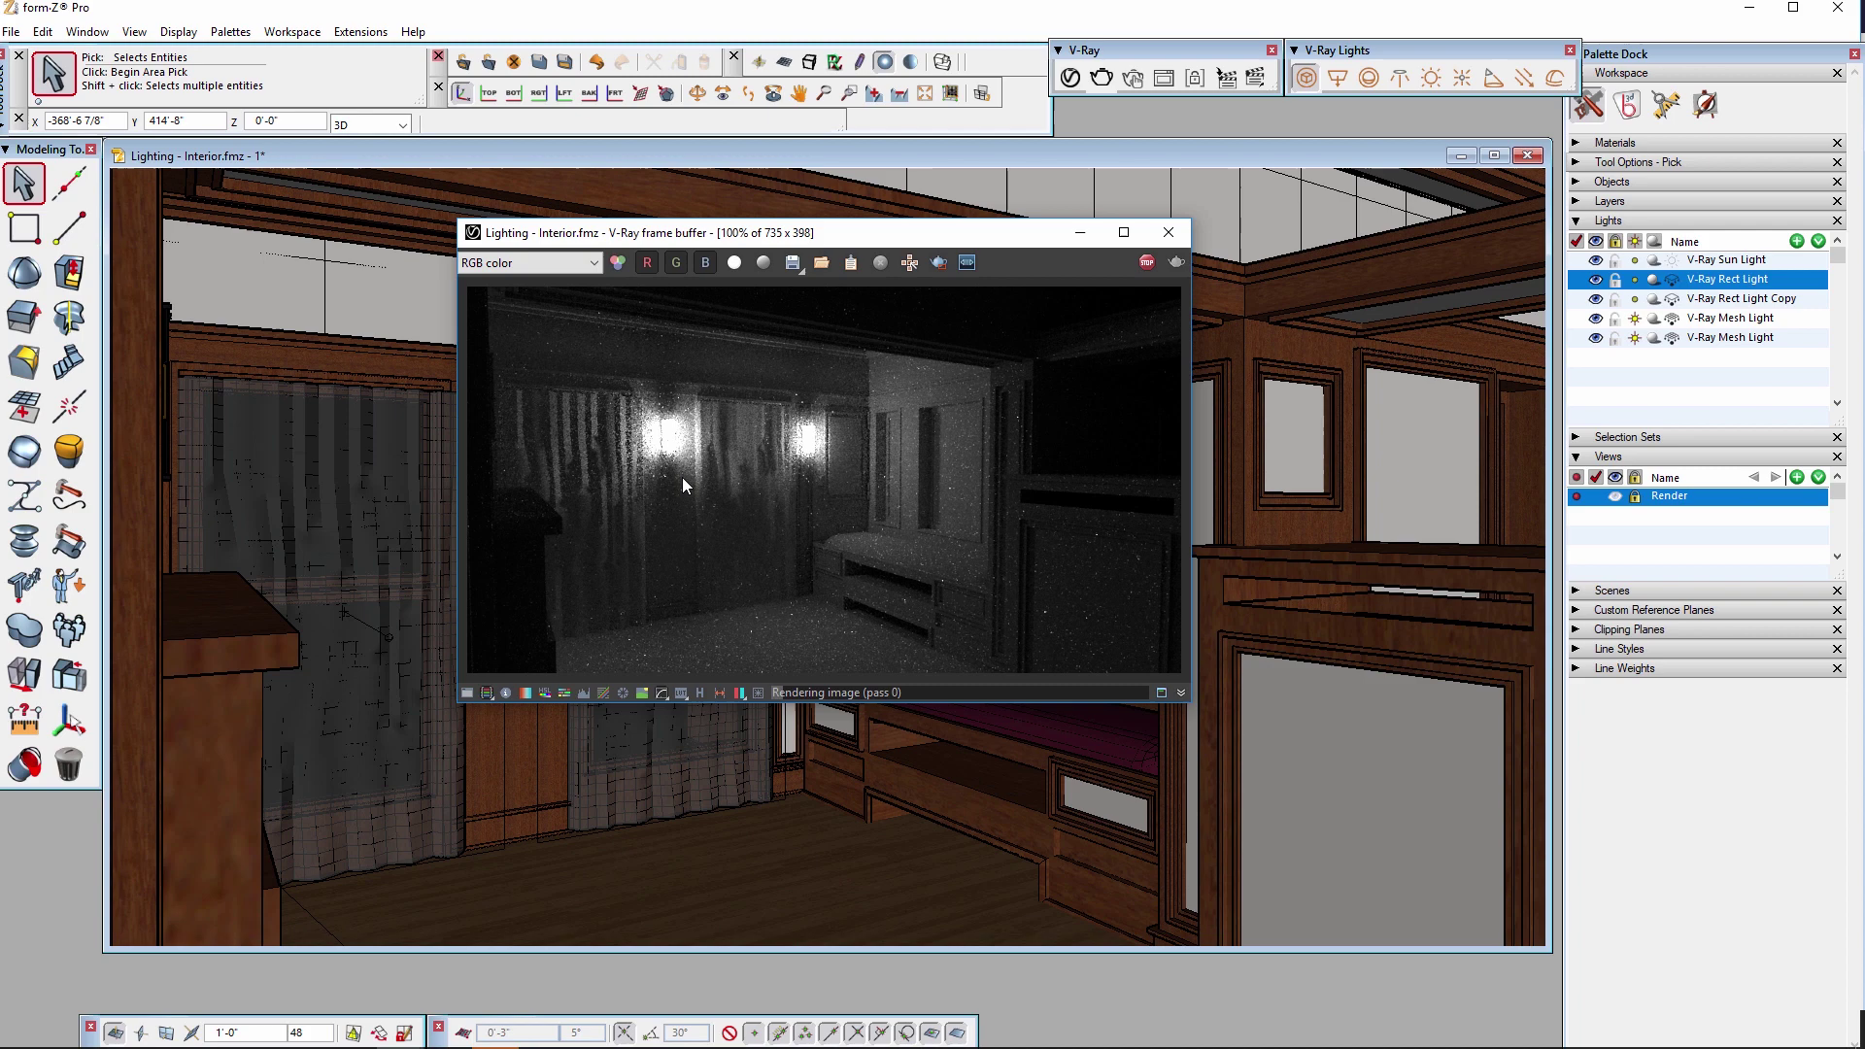
{"action": "left_click", "coordinate": [1148, 266]}
{"action": "left_click", "coordinate": [1169, 232]}
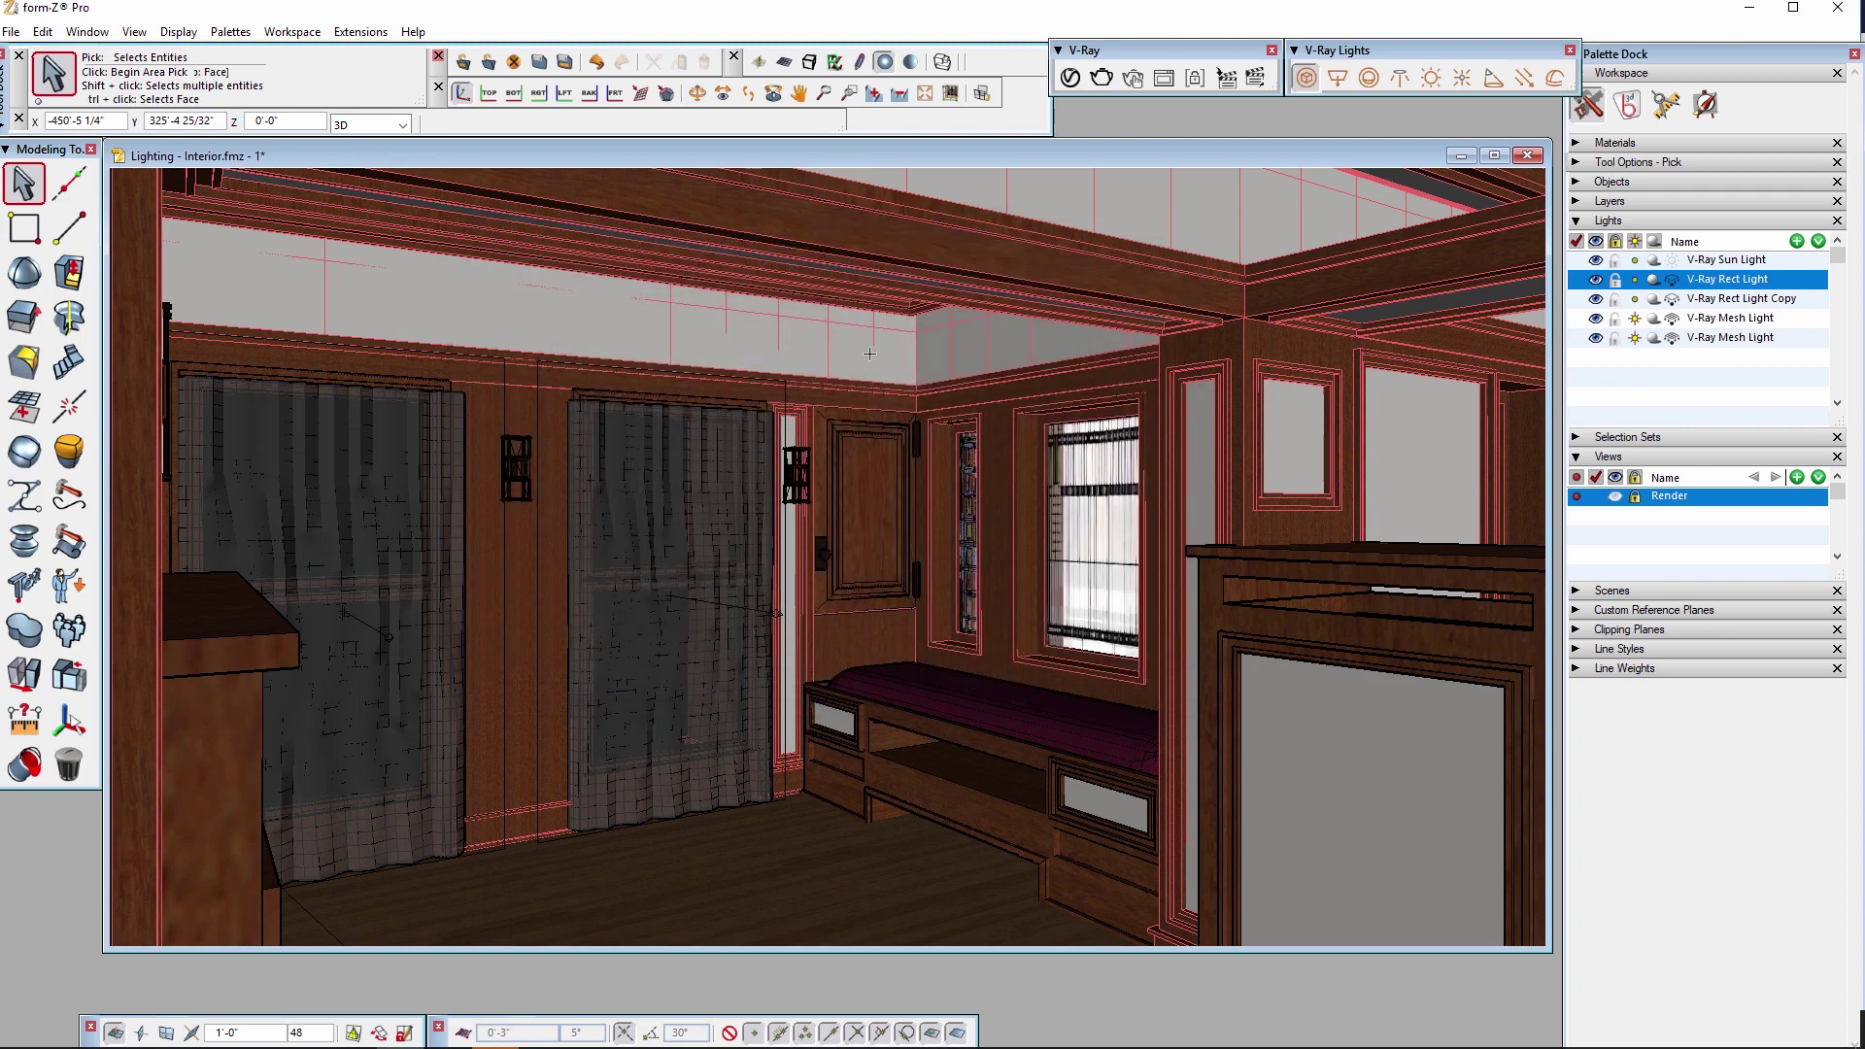
Give the first sconce mesh light a light peach color and intensity 8.
{"action": "double_click", "coordinate": [1739, 322]}
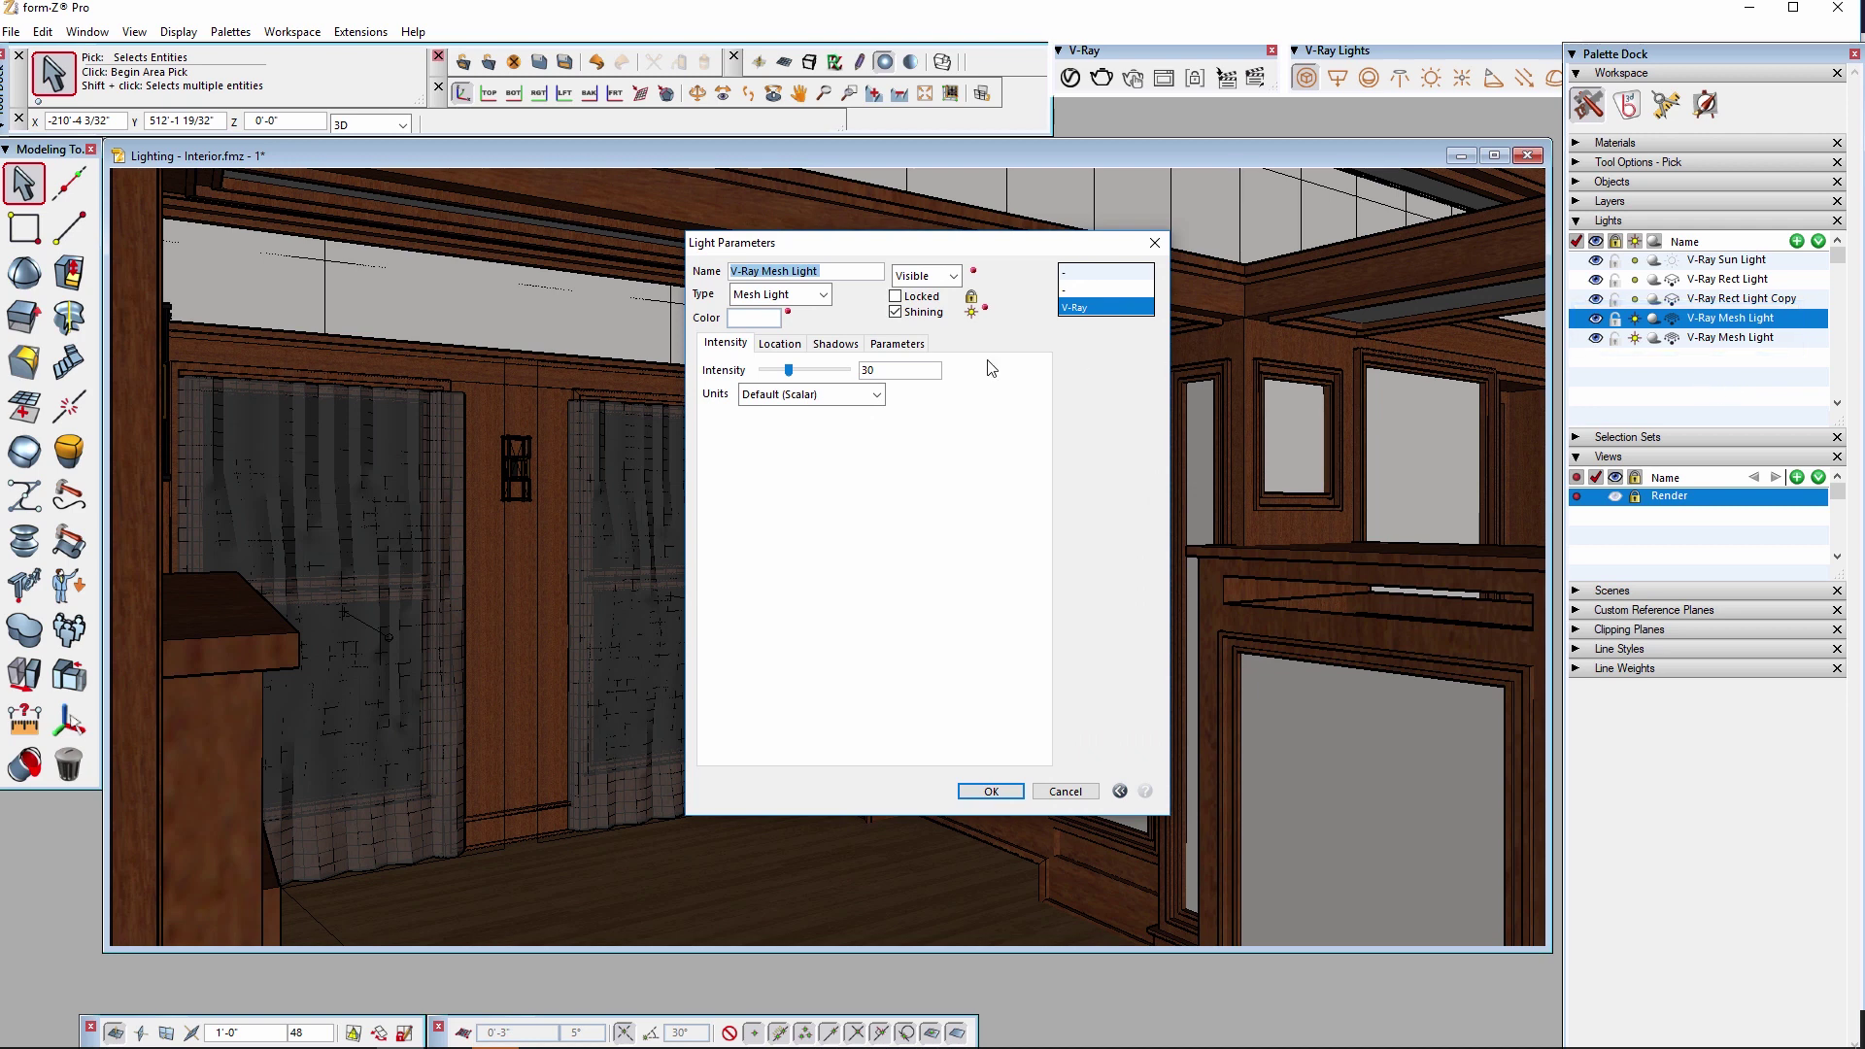
{"action": "left_click", "coordinate": [749, 319]}
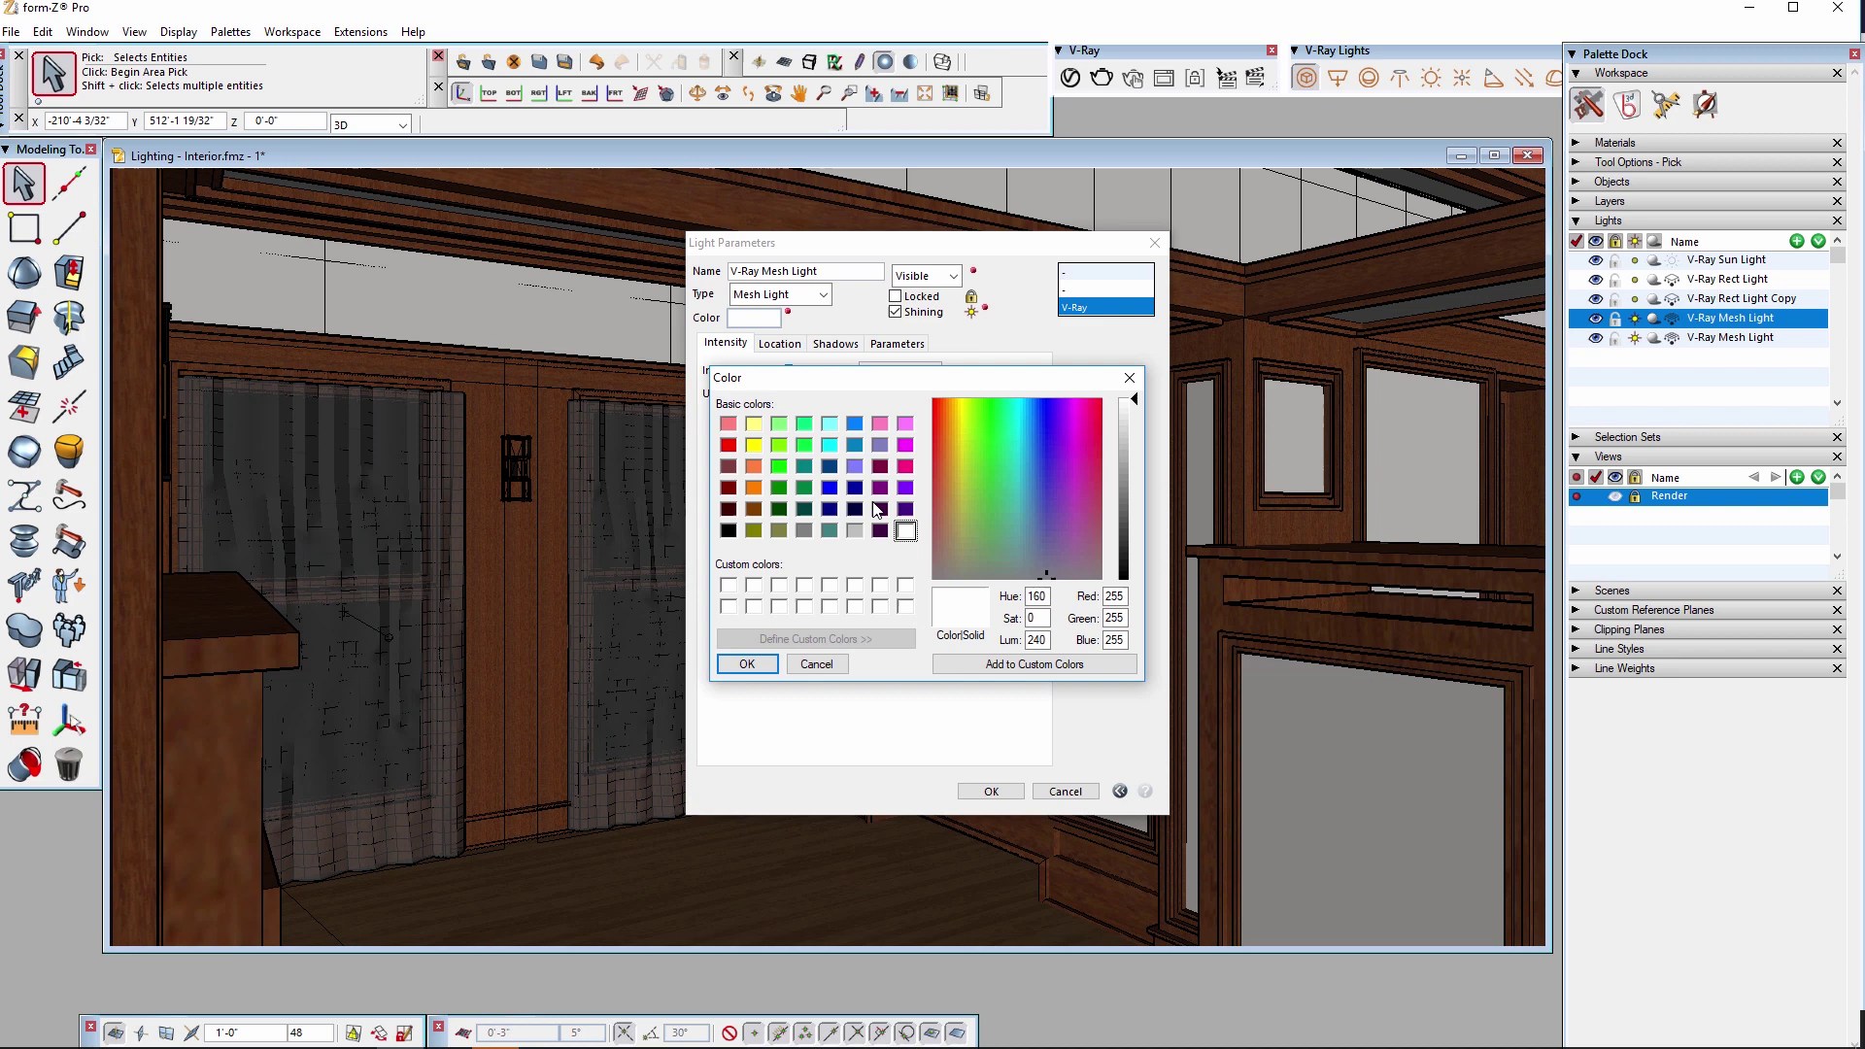
{"action": "left_click", "coordinate": [754, 489]}
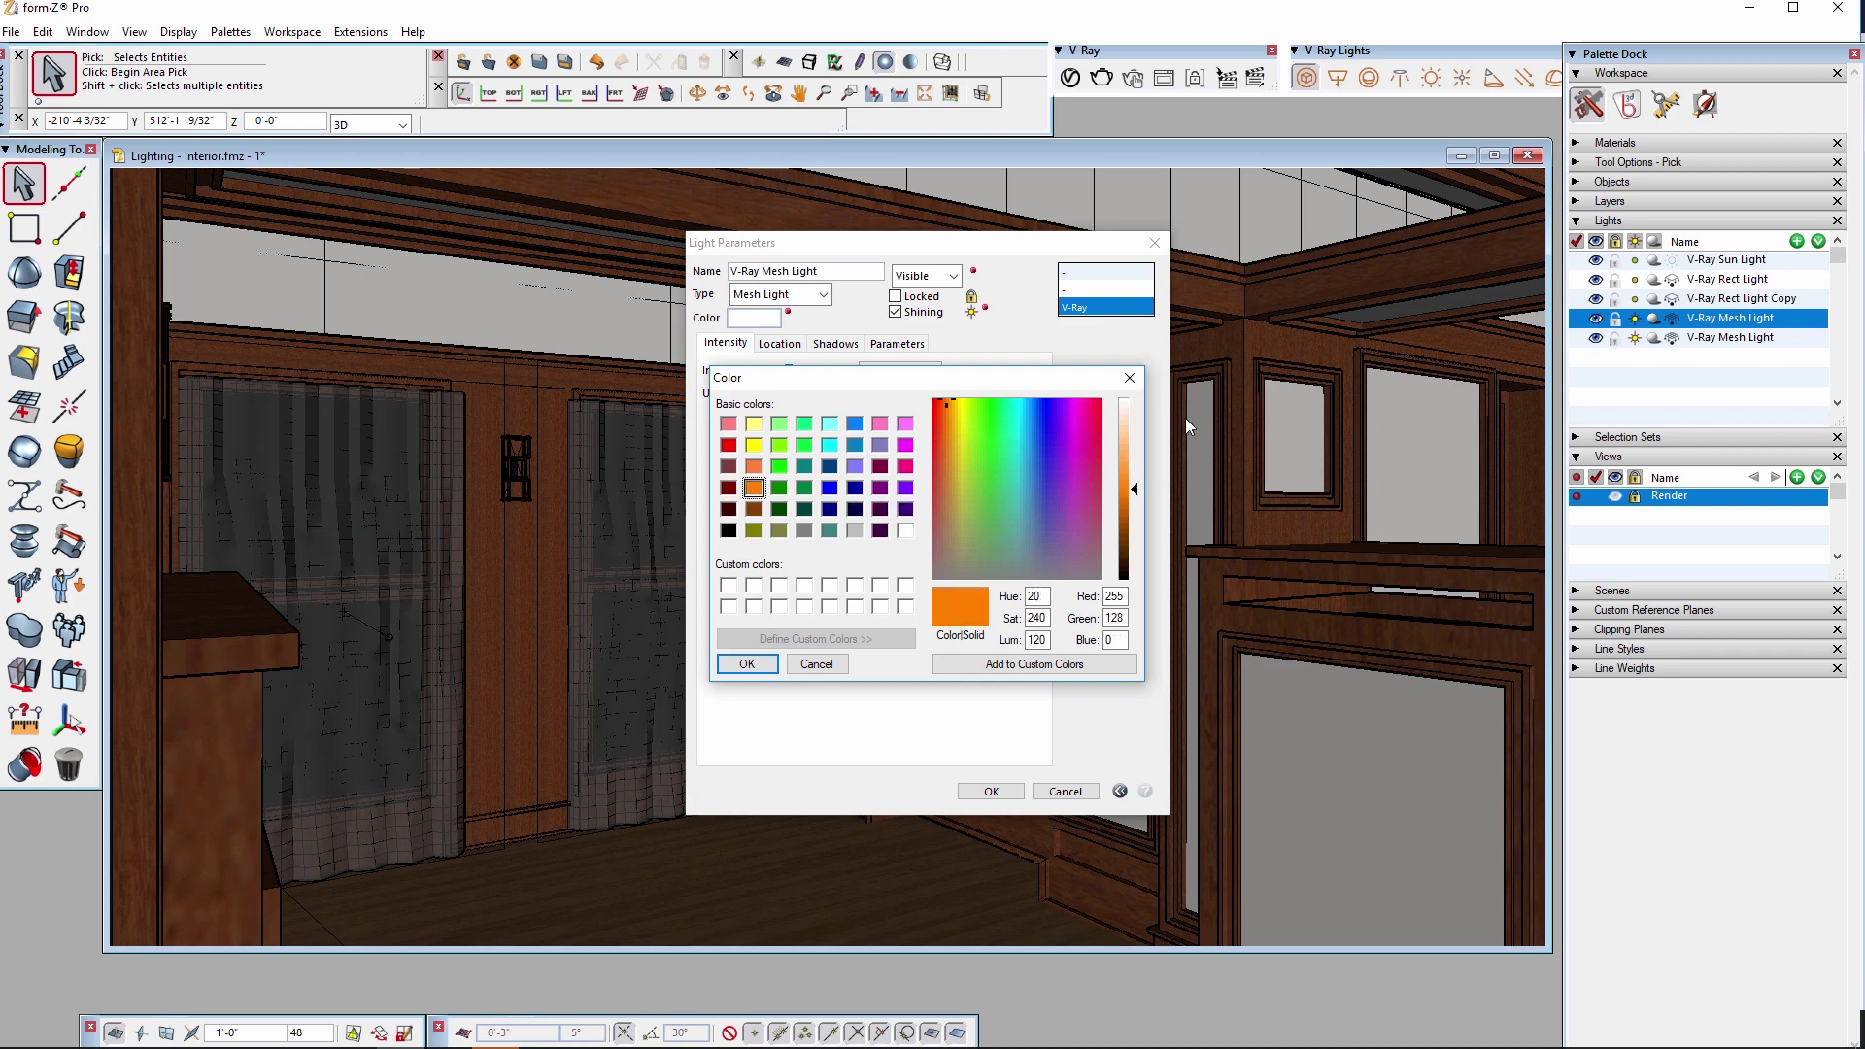
{"action": "left_click", "coordinate": [1129, 449]}
{"action": "left_click", "coordinate": [748, 665]}
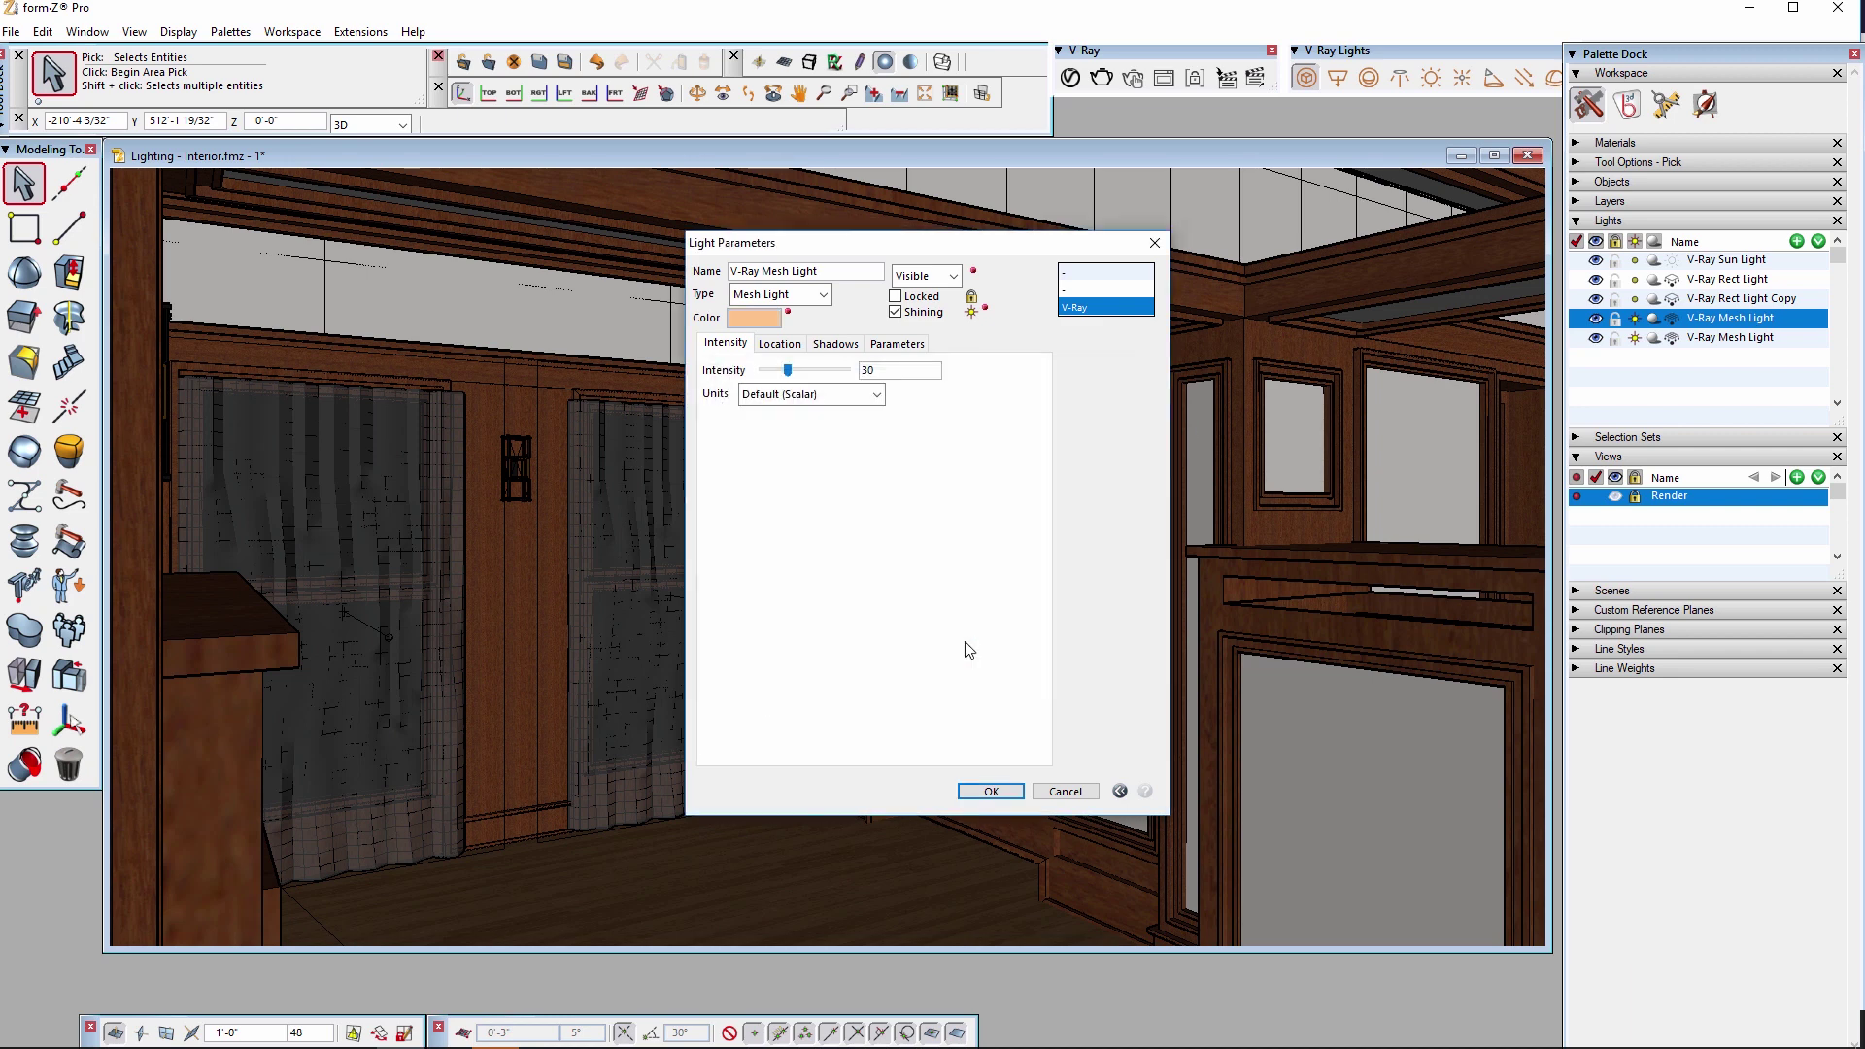
{"action": "double_click", "coordinate": [887, 367]}
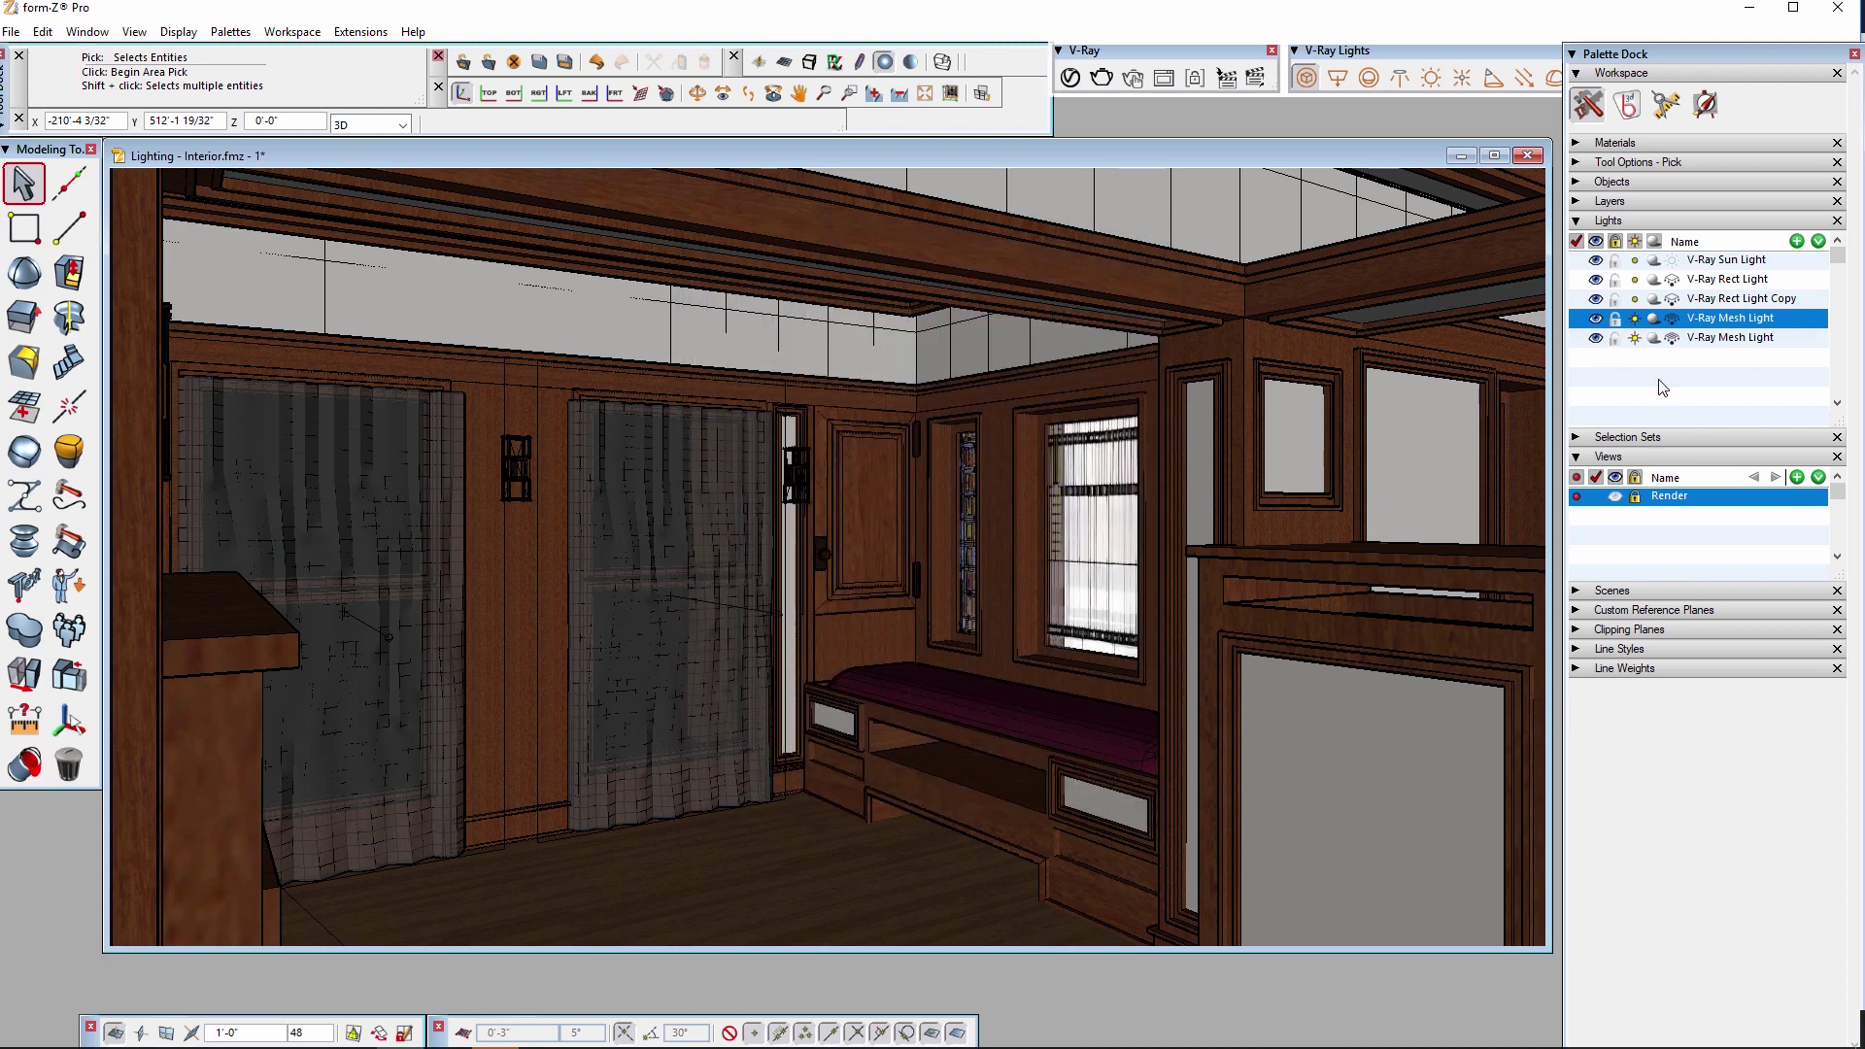
{"action": "left_click", "coordinate": [1013, 794]}
Give the second sconce mesh light intensity 8 and the same light peach color.
{"action": "double_click", "coordinate": [1709, 341]}
{"action": "double_click", "coordinate": [882, 371]}
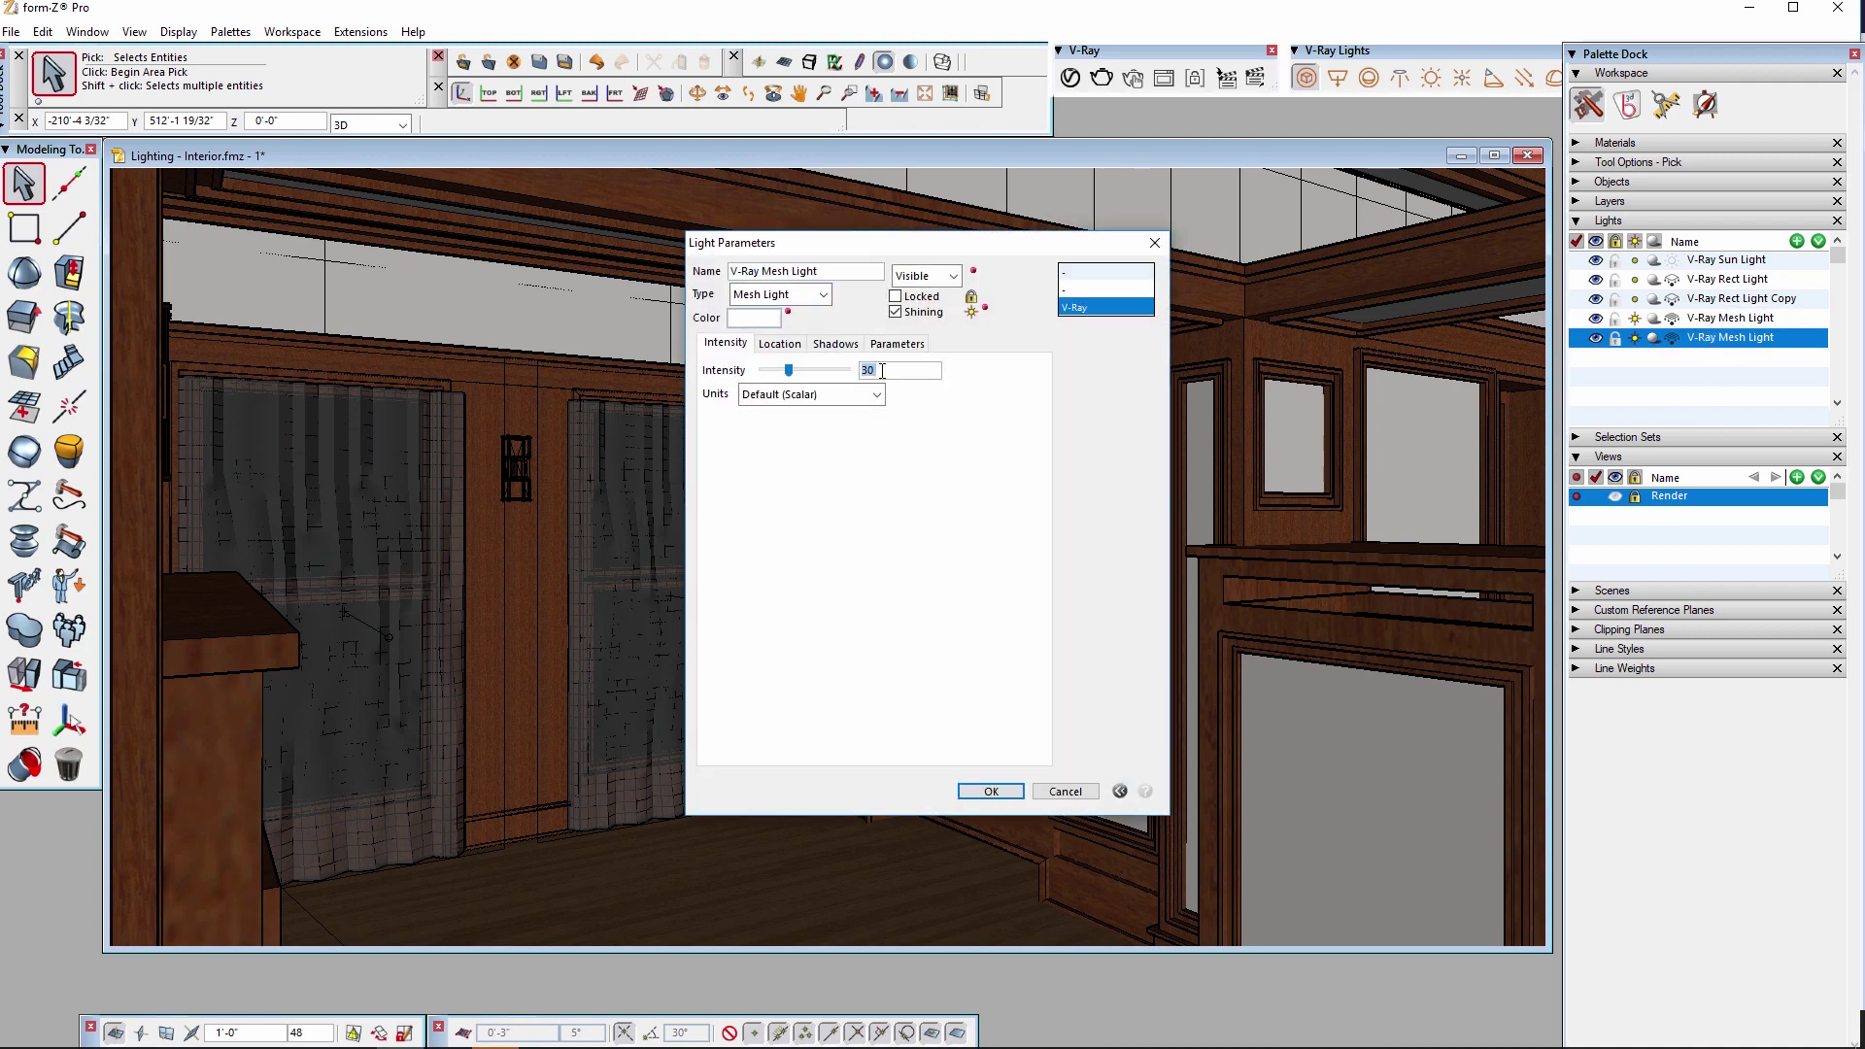
{"action": "left_click", "coordinate": [768, 323]}
{"action": "left_click", "coordinate": [755, 481]}
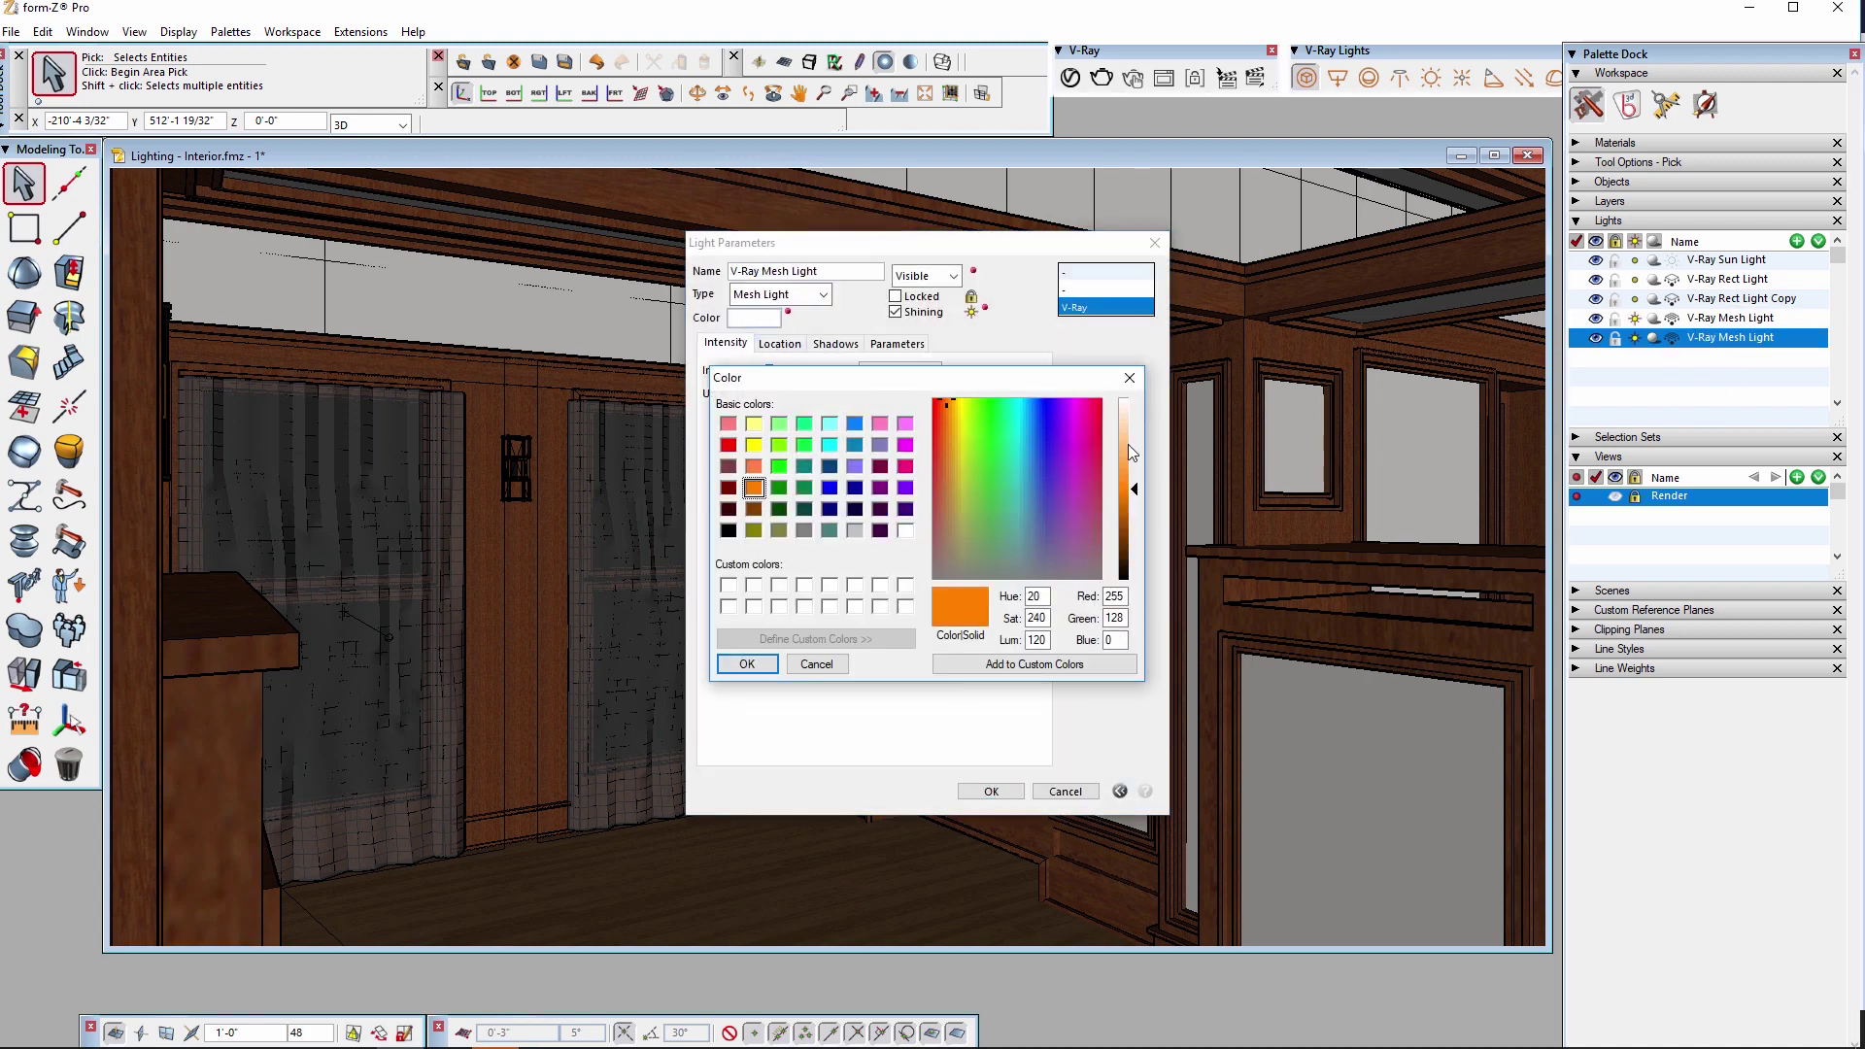
{"action": "left_click", "coordinate": [1123, 450]}
{"action": "left_click", "coordinate": [749, 658]}
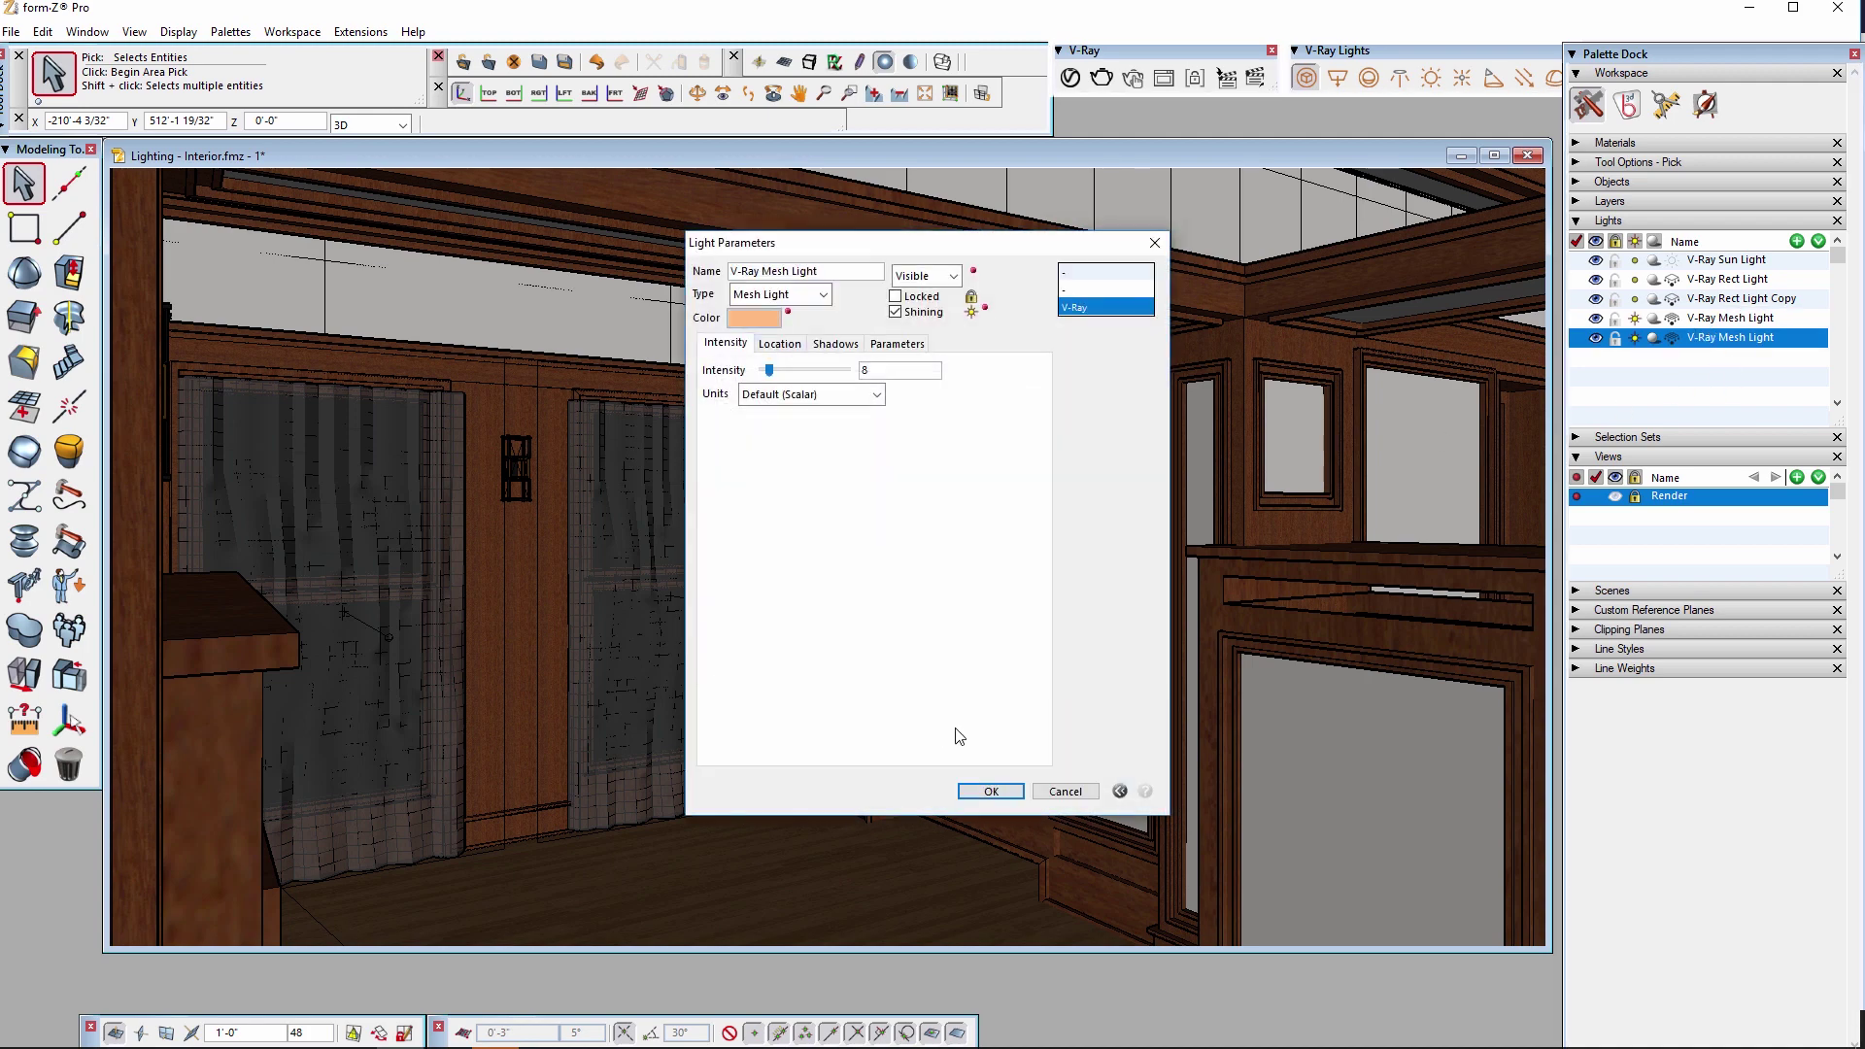
{"action": "left_click", "coordinate": [984, 796]}
Render the room to check the warm sconce lighting, then close the frame buffer.
{"action": "left_click", "coordinate": [1101, 78]}
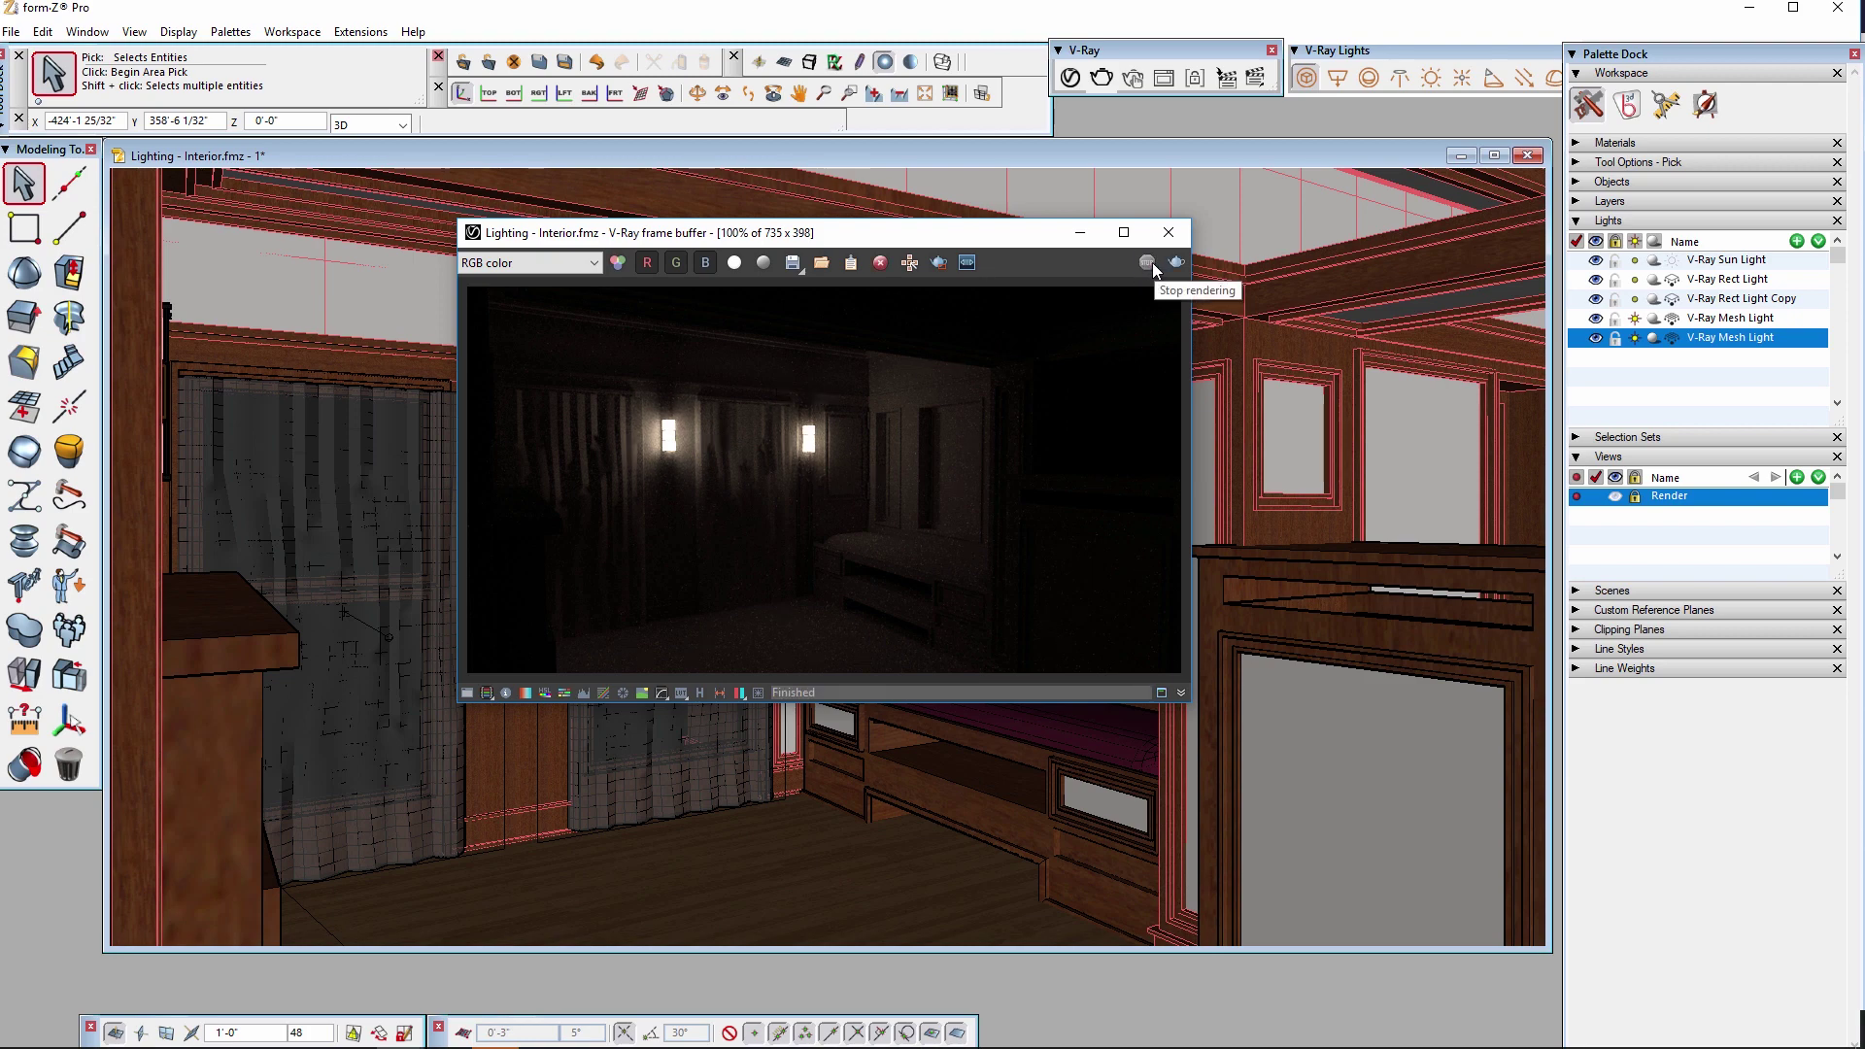
{"action": "left_click", "coordinate": [1168, 232]}
{"action": "middle_click_drag", "start_coordinate": [1169, 232], "coordinate": [846, 605]}
Pan the view to frame the ceiling spotlight fixture.
{"action": "key", "text": "h"}
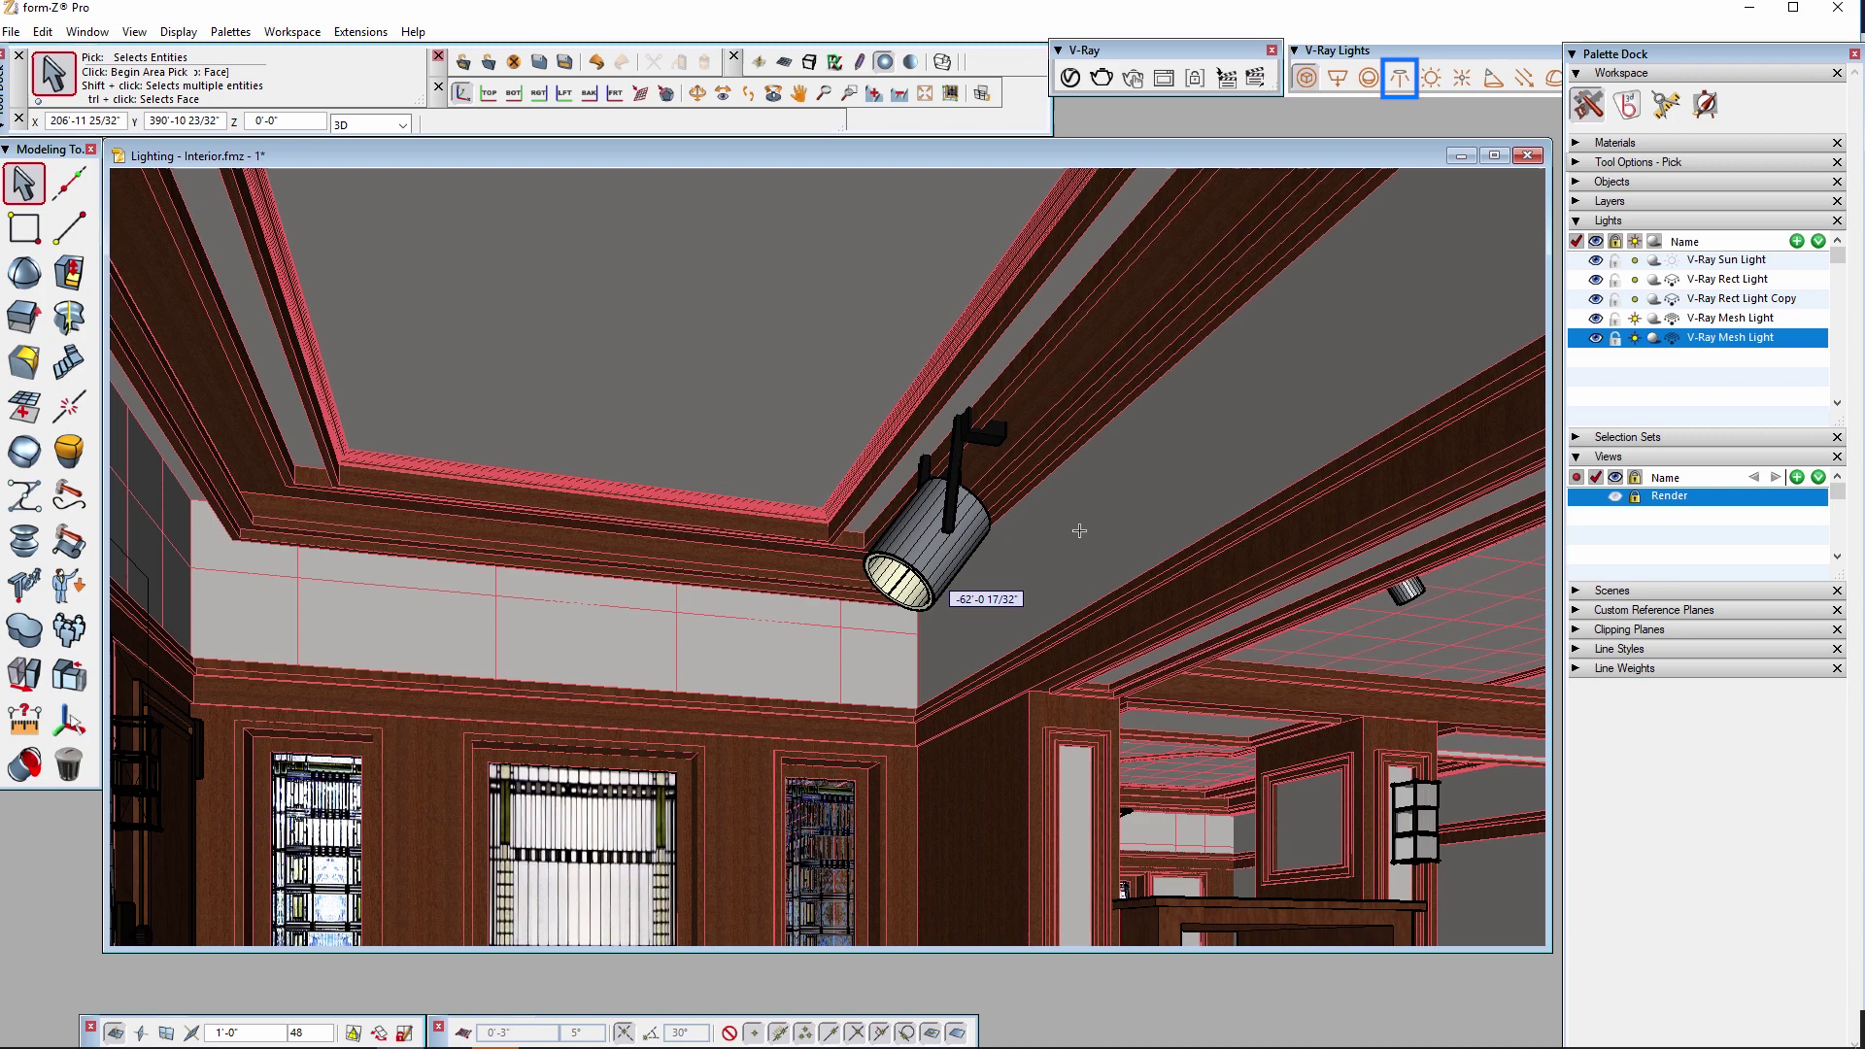
Place a V-Ray IES light at the ceiling lamp face aimed downward, then select it in Lights.
{"action": "left_click", "coordinate": [1410, 81]}
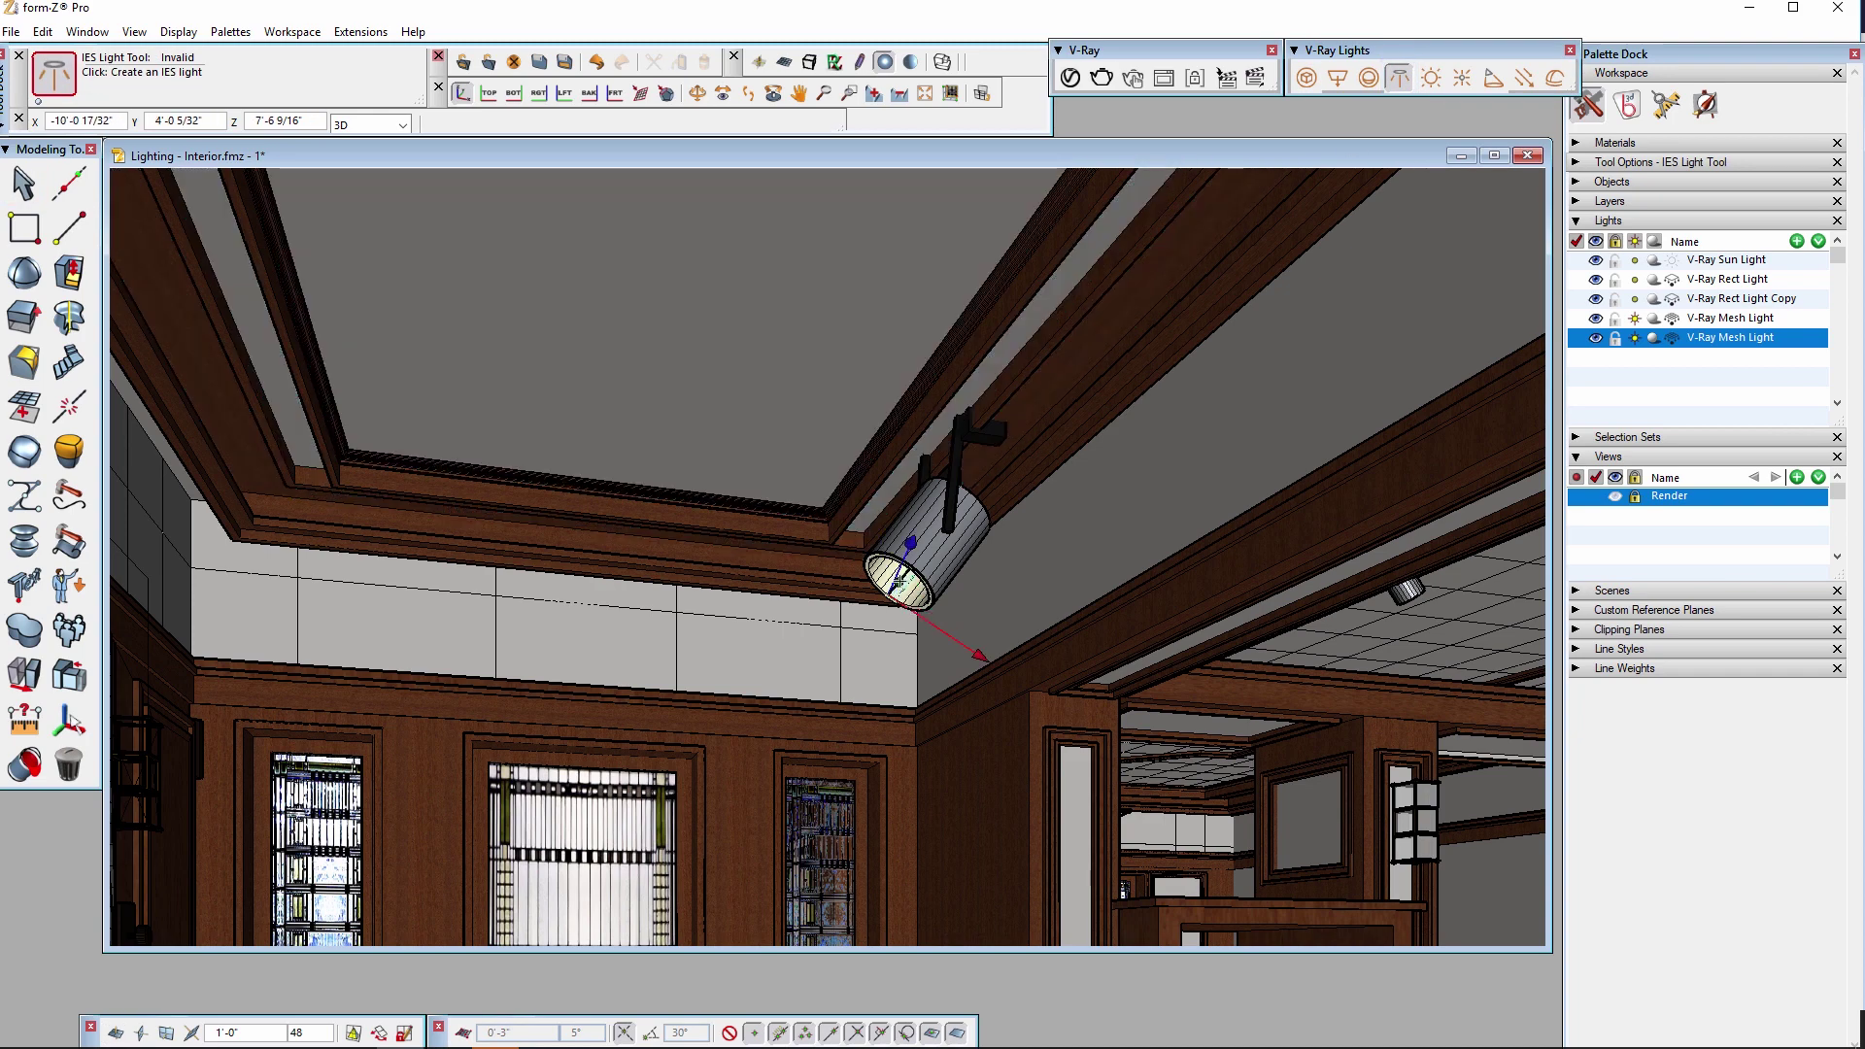
{"action": "left_click", "coordinate": [898, 581]}
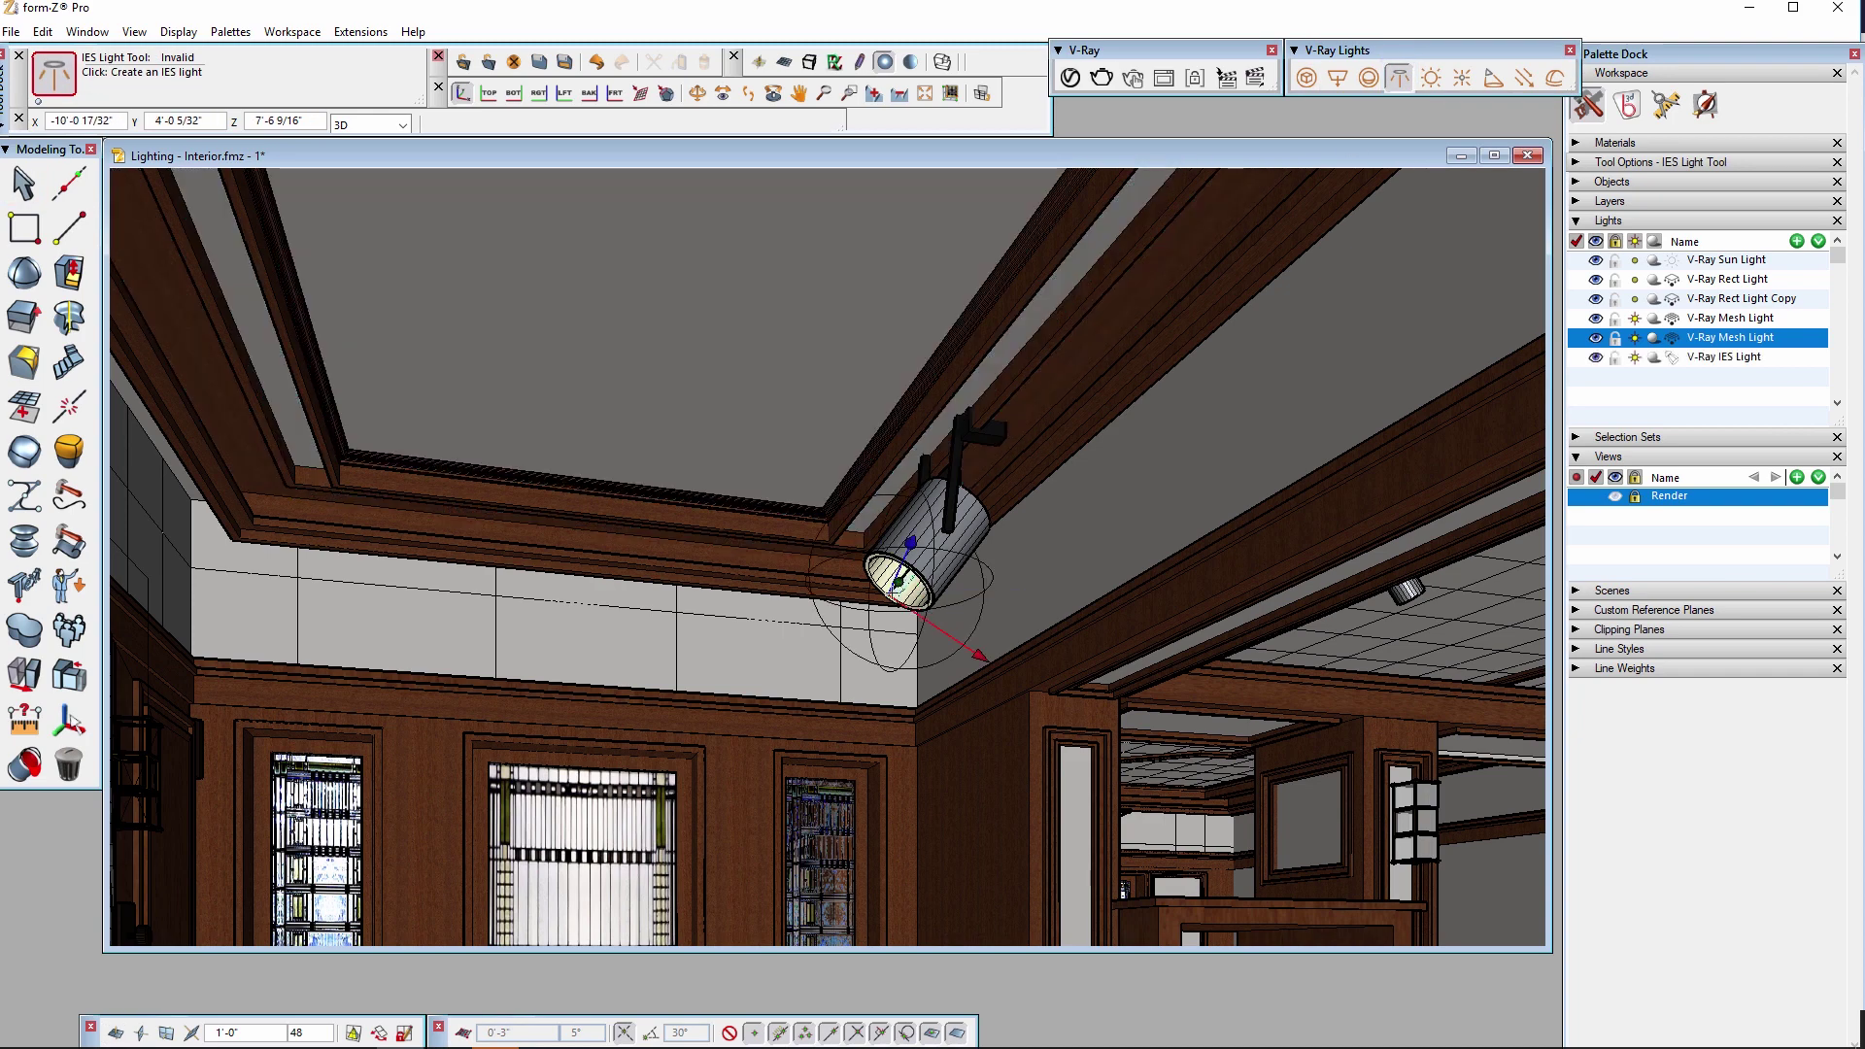
{"action": "left_click", "coordinate": [854, 769]}
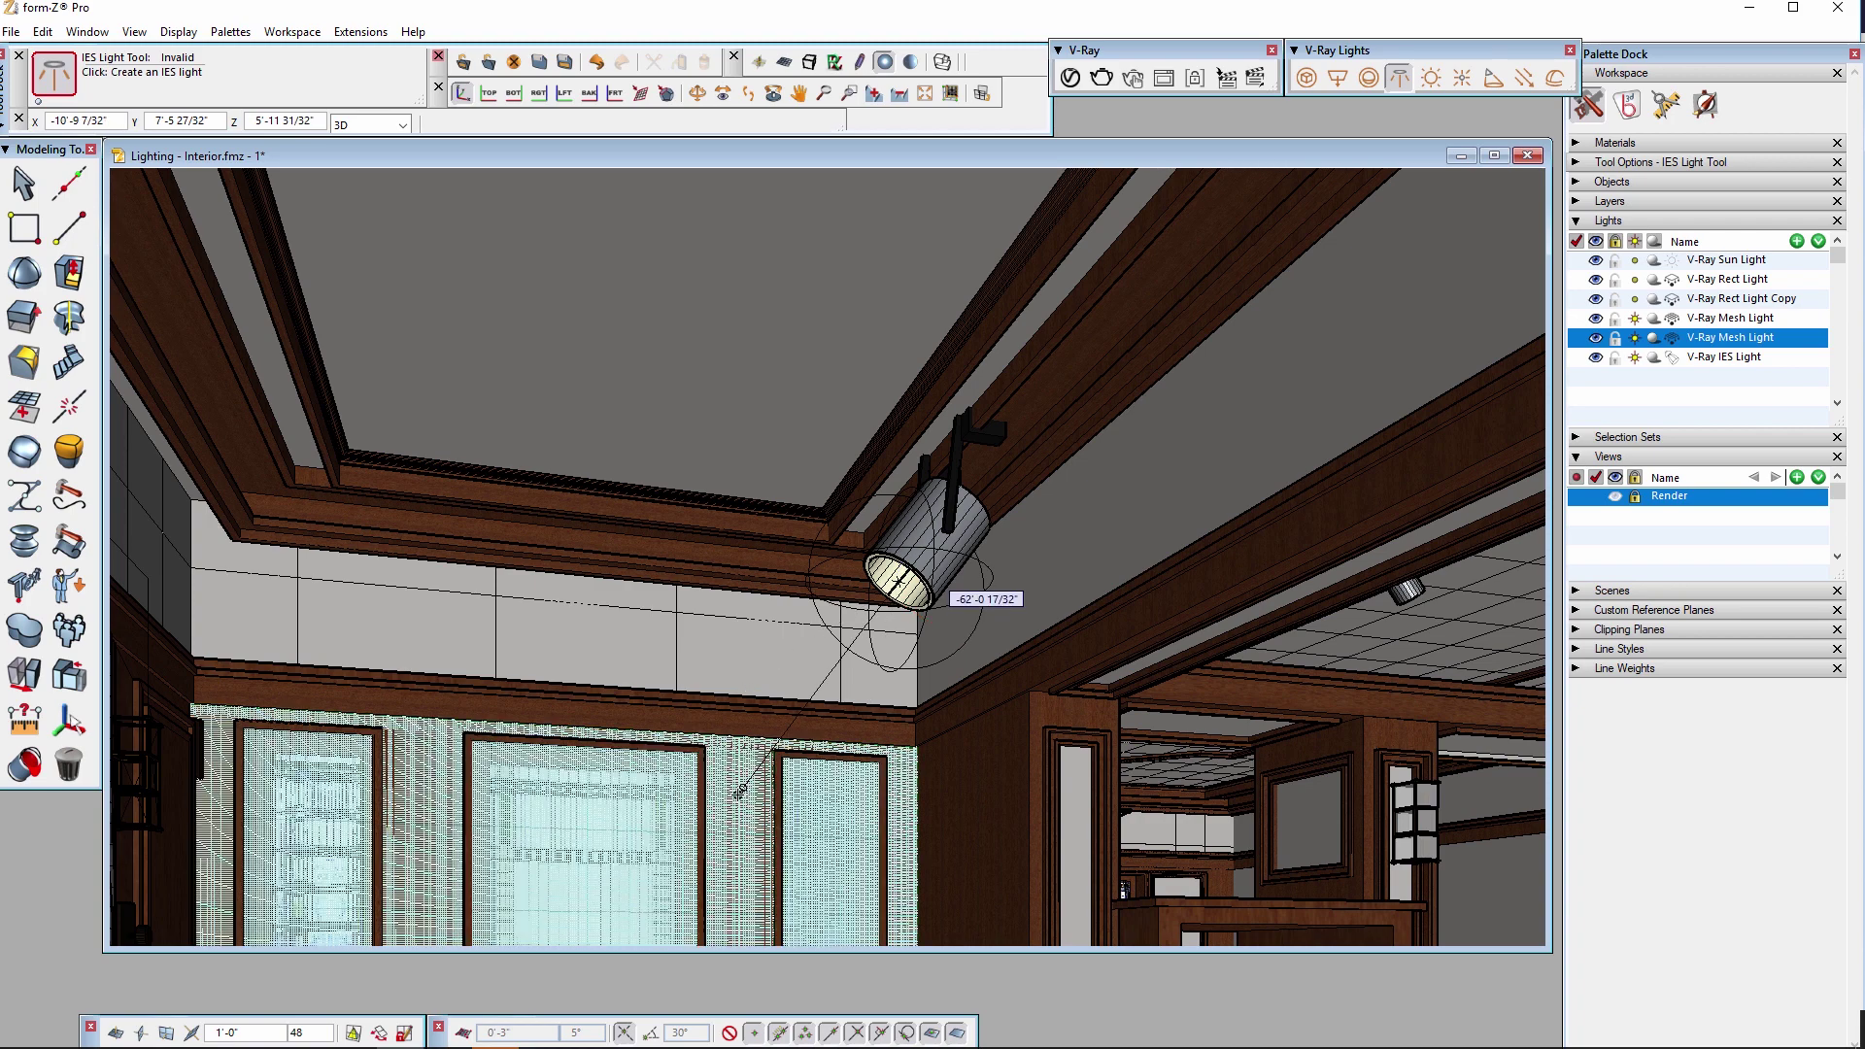
{"action": "middle_click_drag", "start_coordinate": [880, 669], "coordinate": [651, 845]}
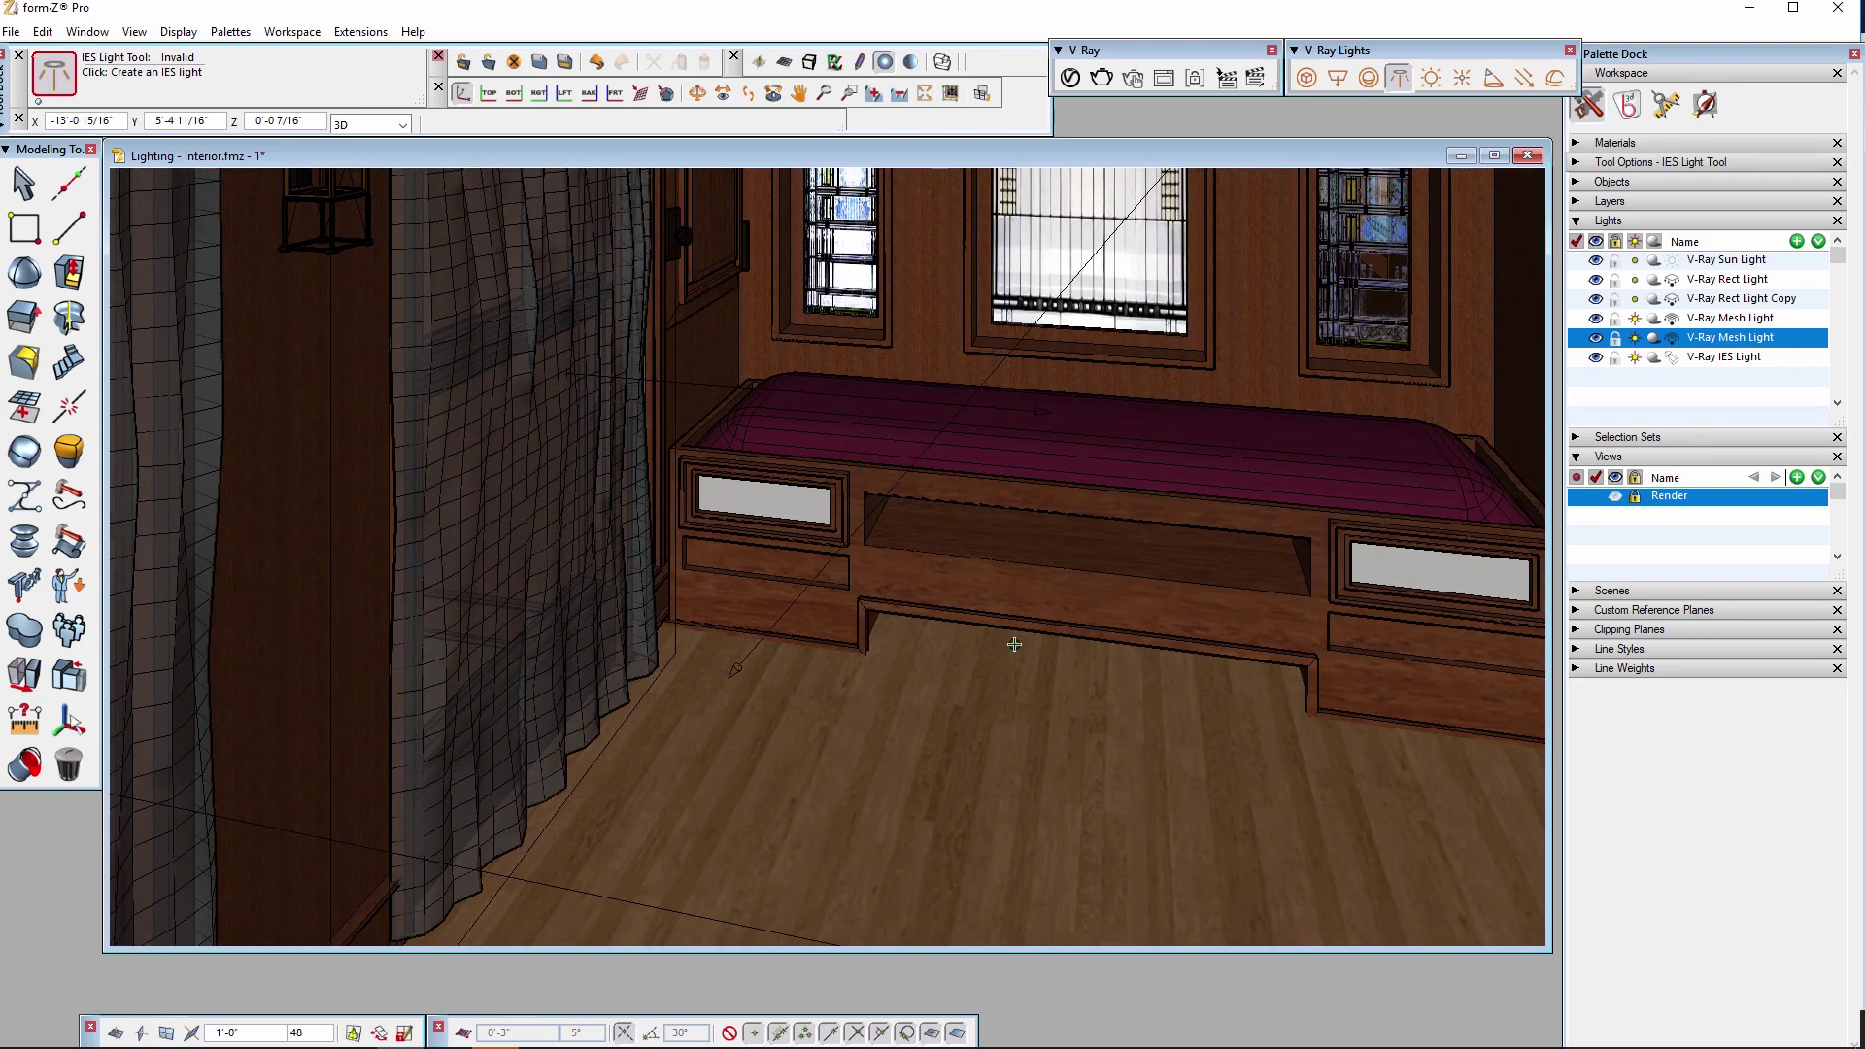
{"action": "left_click", "coordinate": [23, 182]}
{"action": "left_click", "coordinate": [1739, 358]}
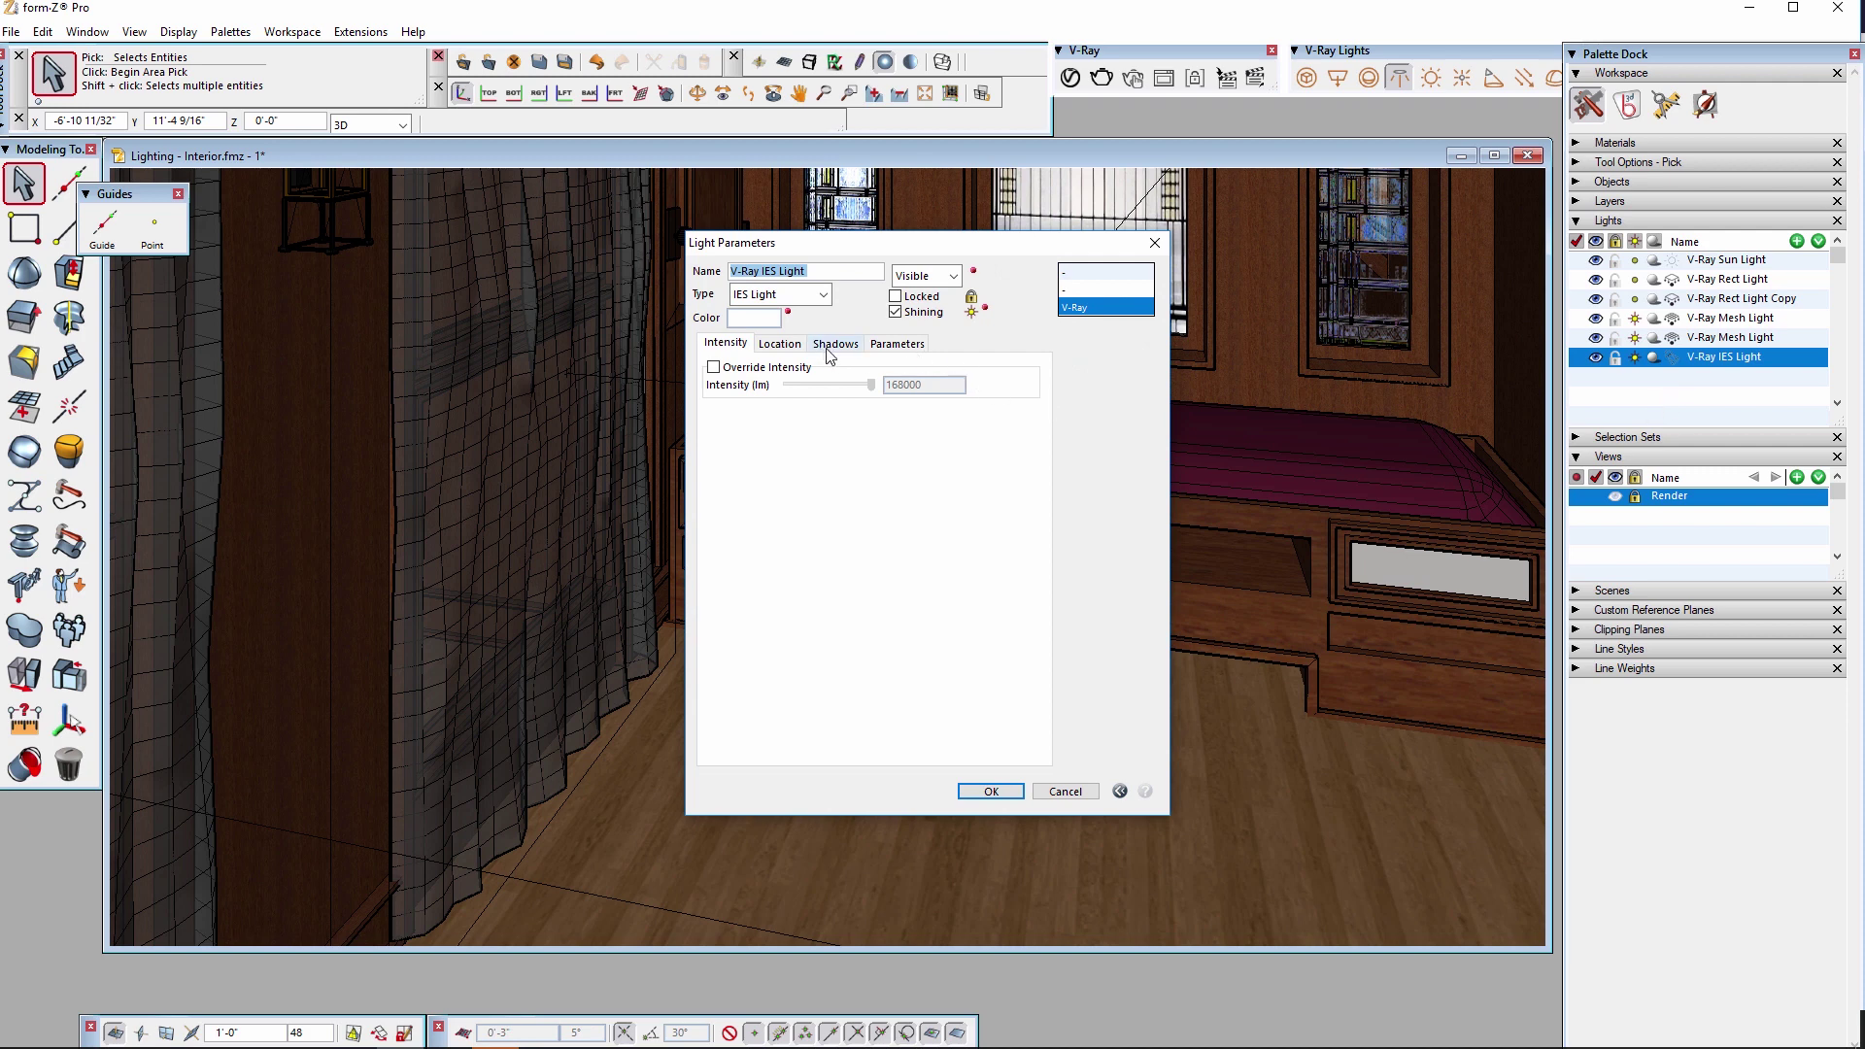
Load the nice.IES profile into the V-Ray IES light, then test-render from the Render view.
{"action": "left_click", "coordinate": [895, 344]}
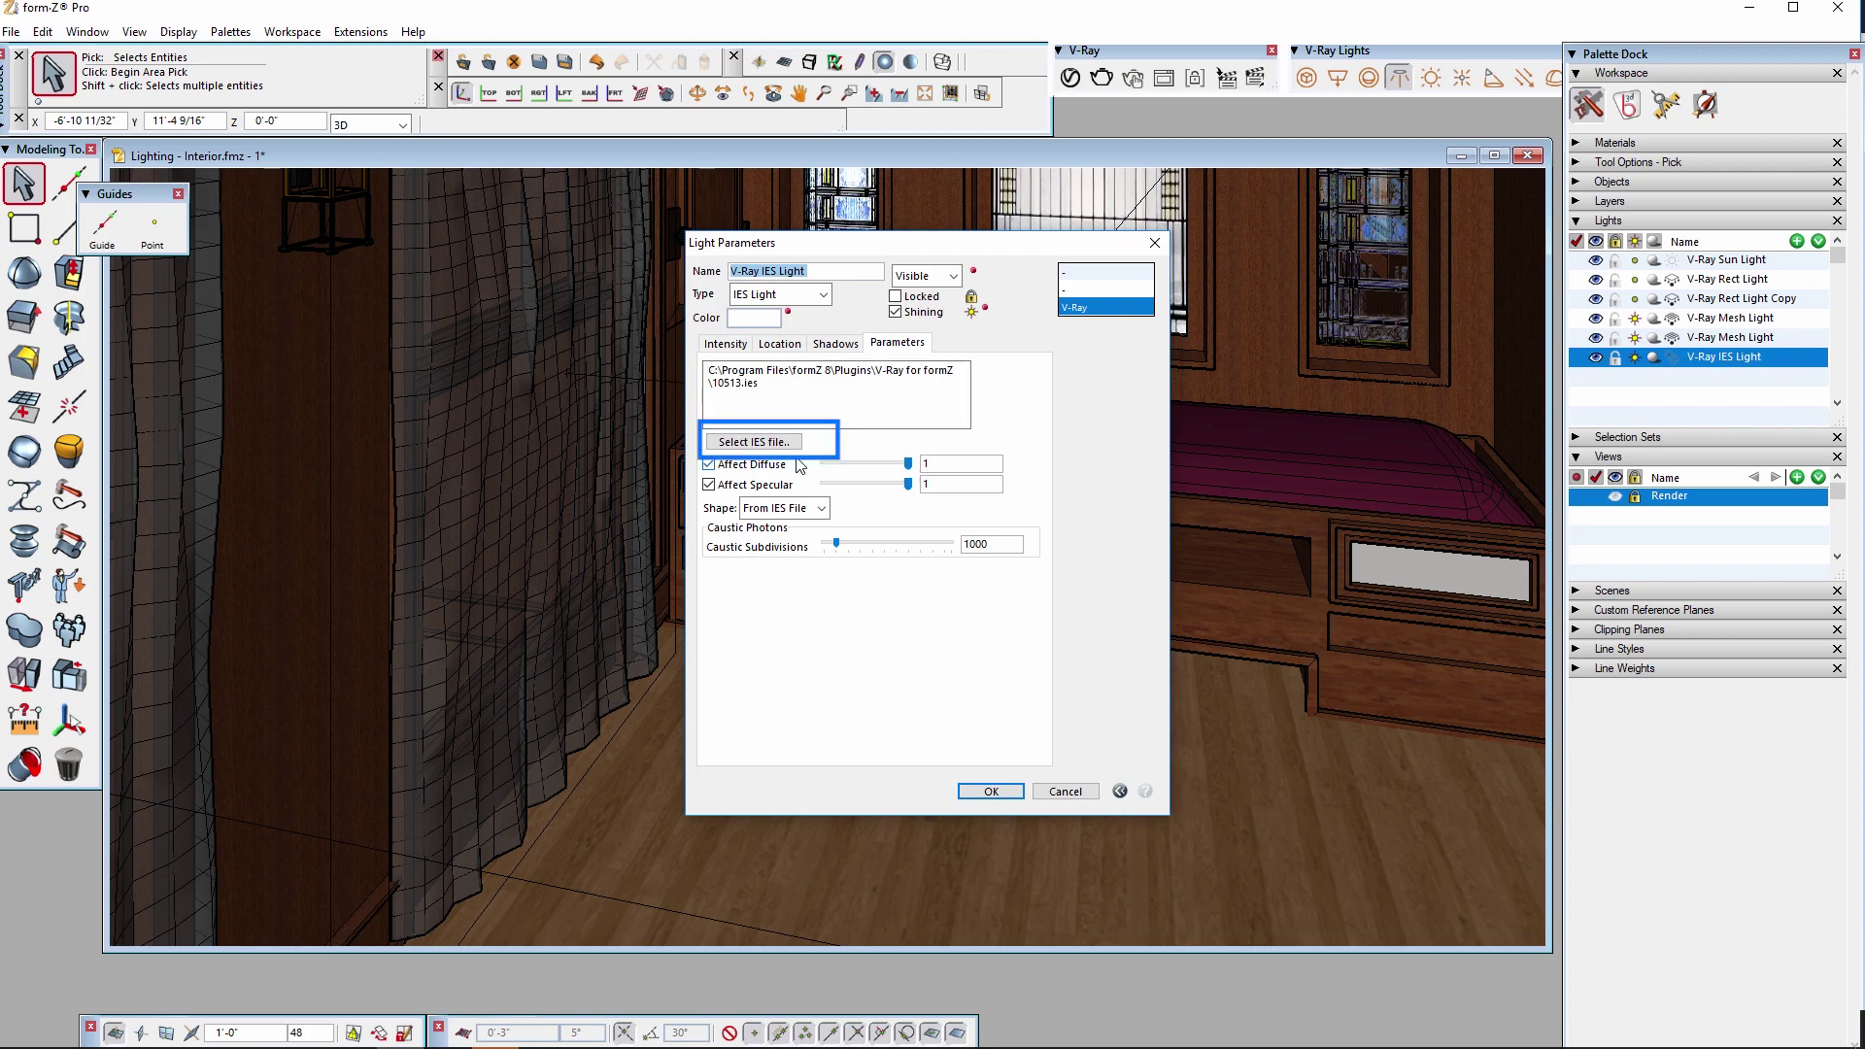
{"action": "left_click", "coordinate": [754, 442]}
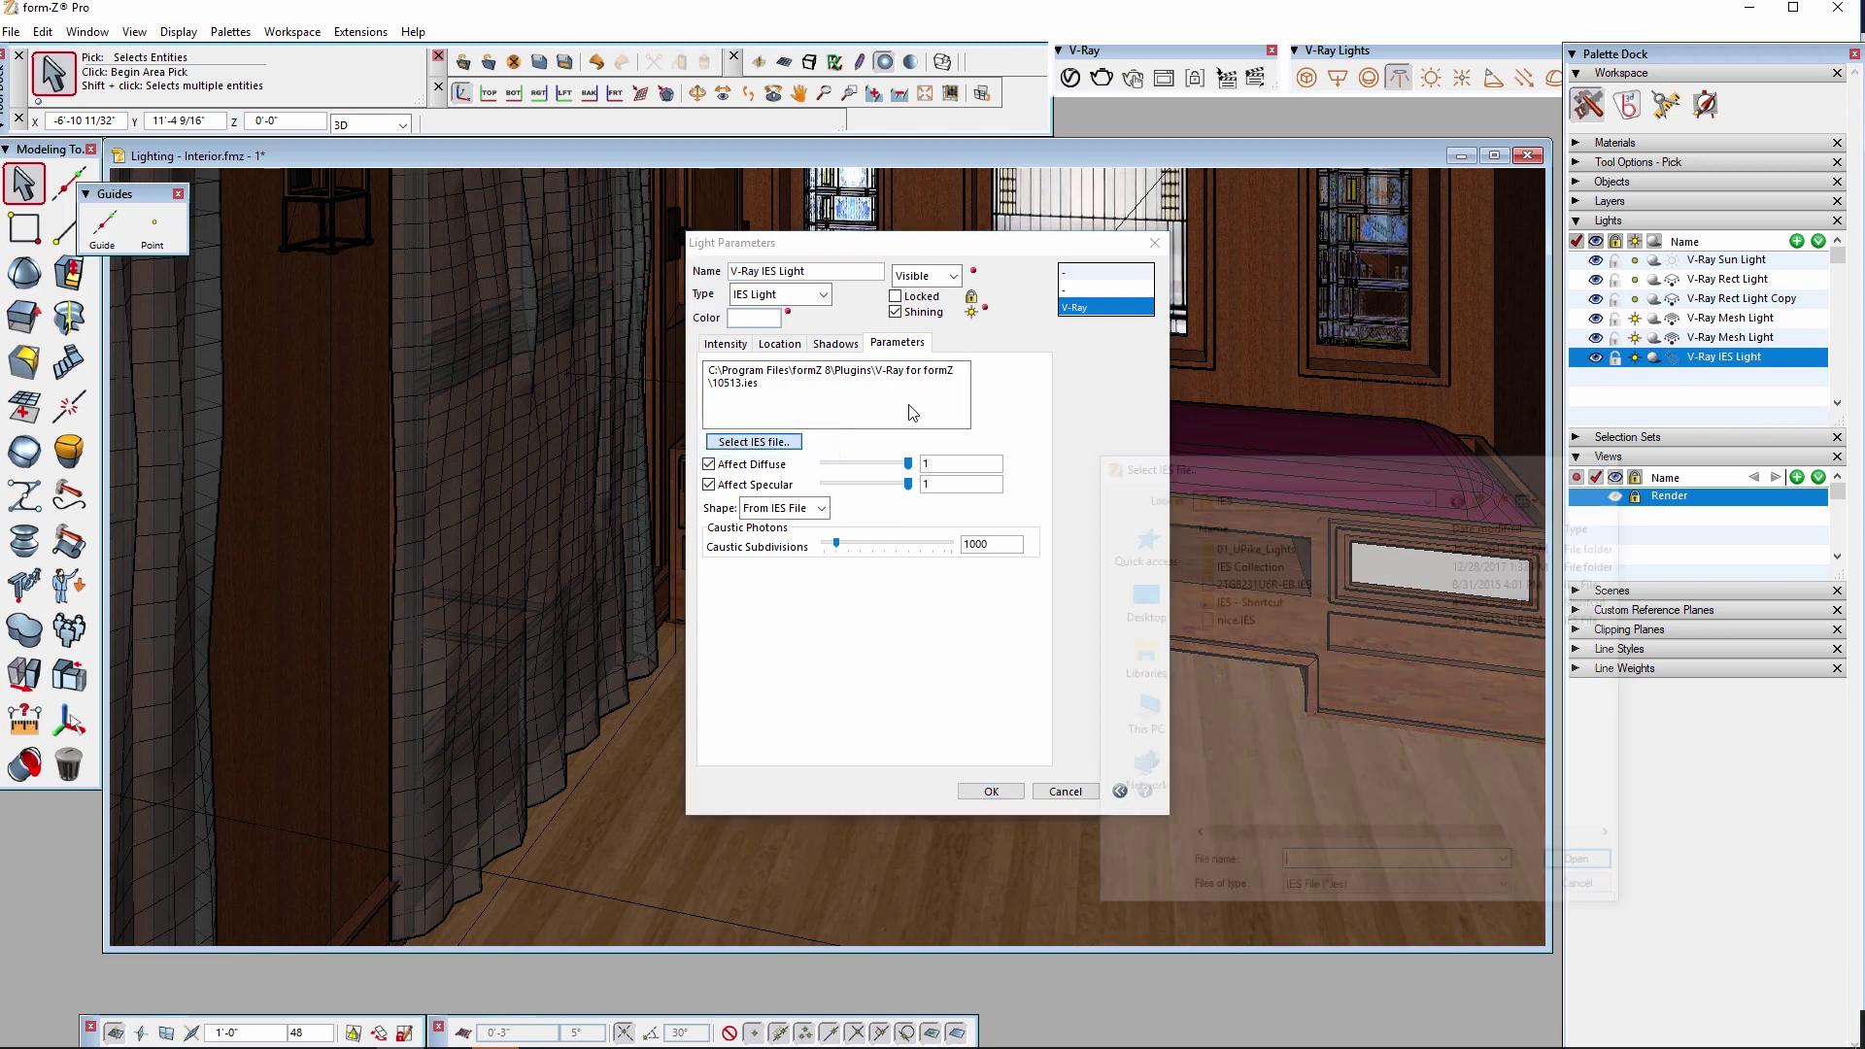
{"action": "left_click", "coordinate": [1239, 622]}
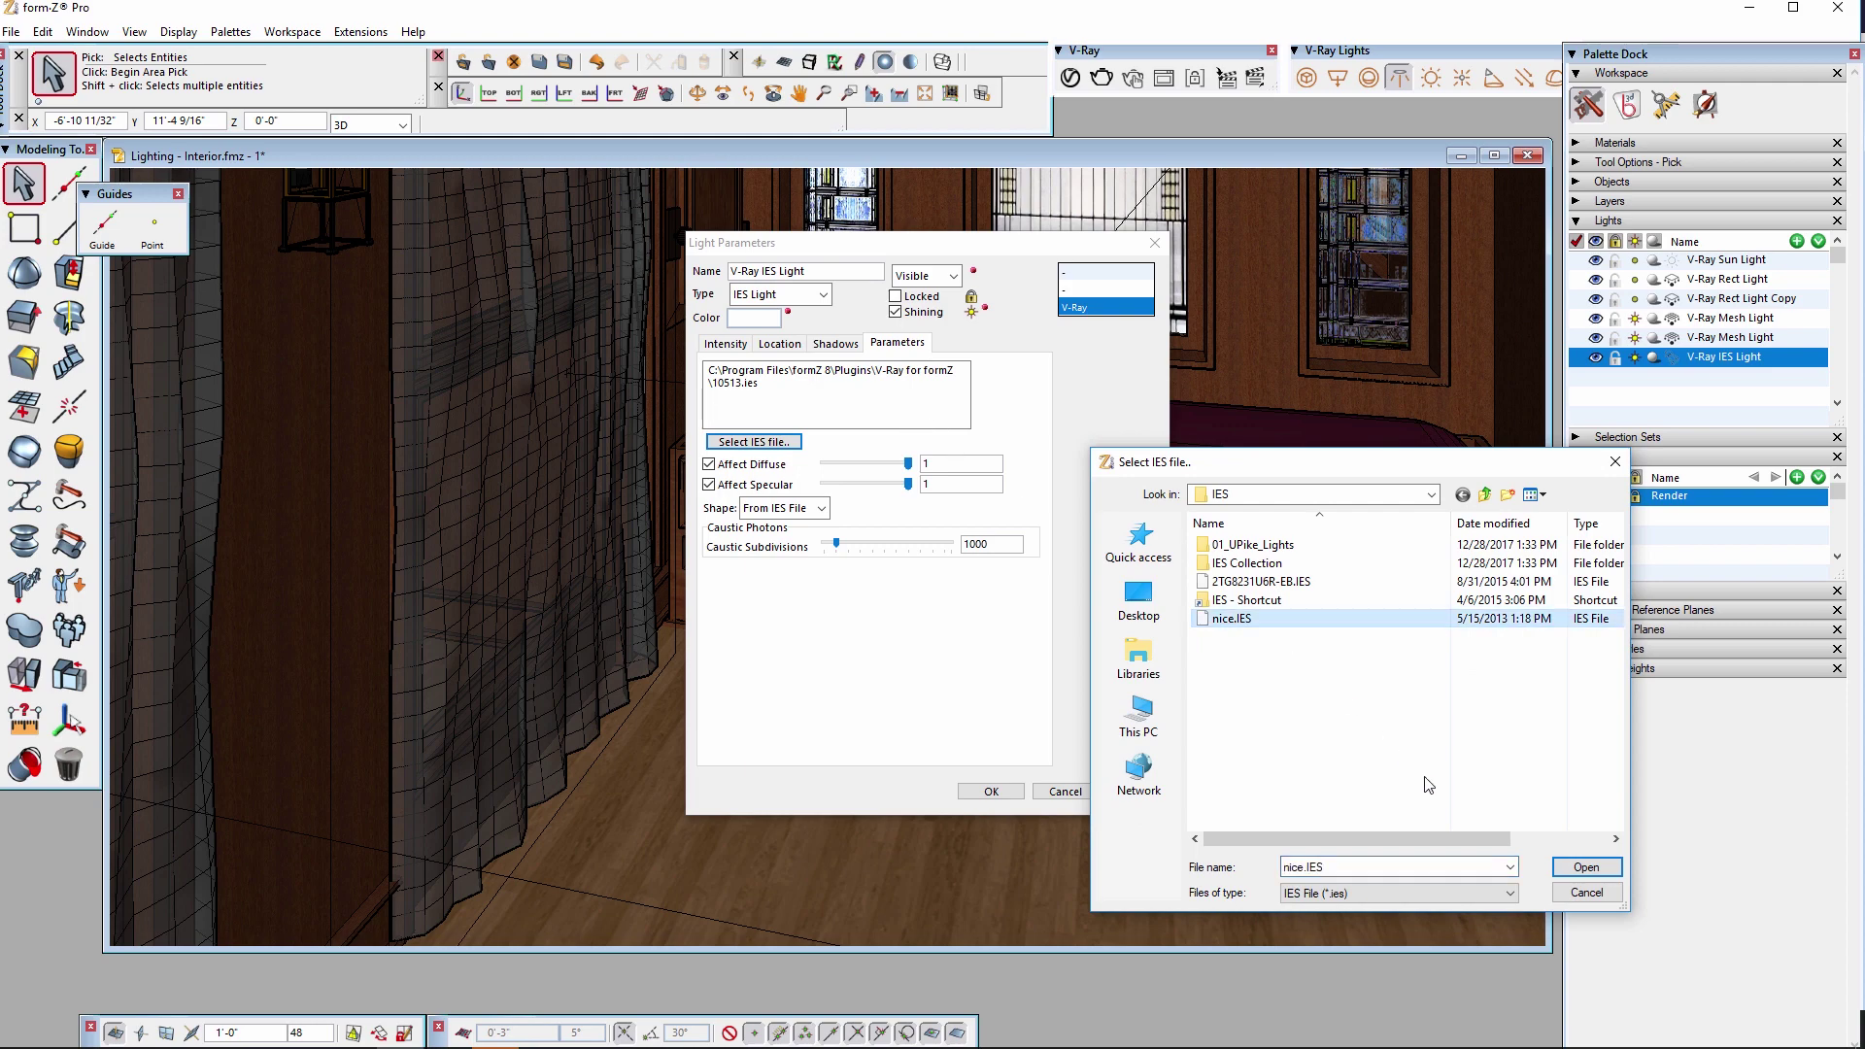
{"action": "left_click", "coordinate": [1587, 868]}
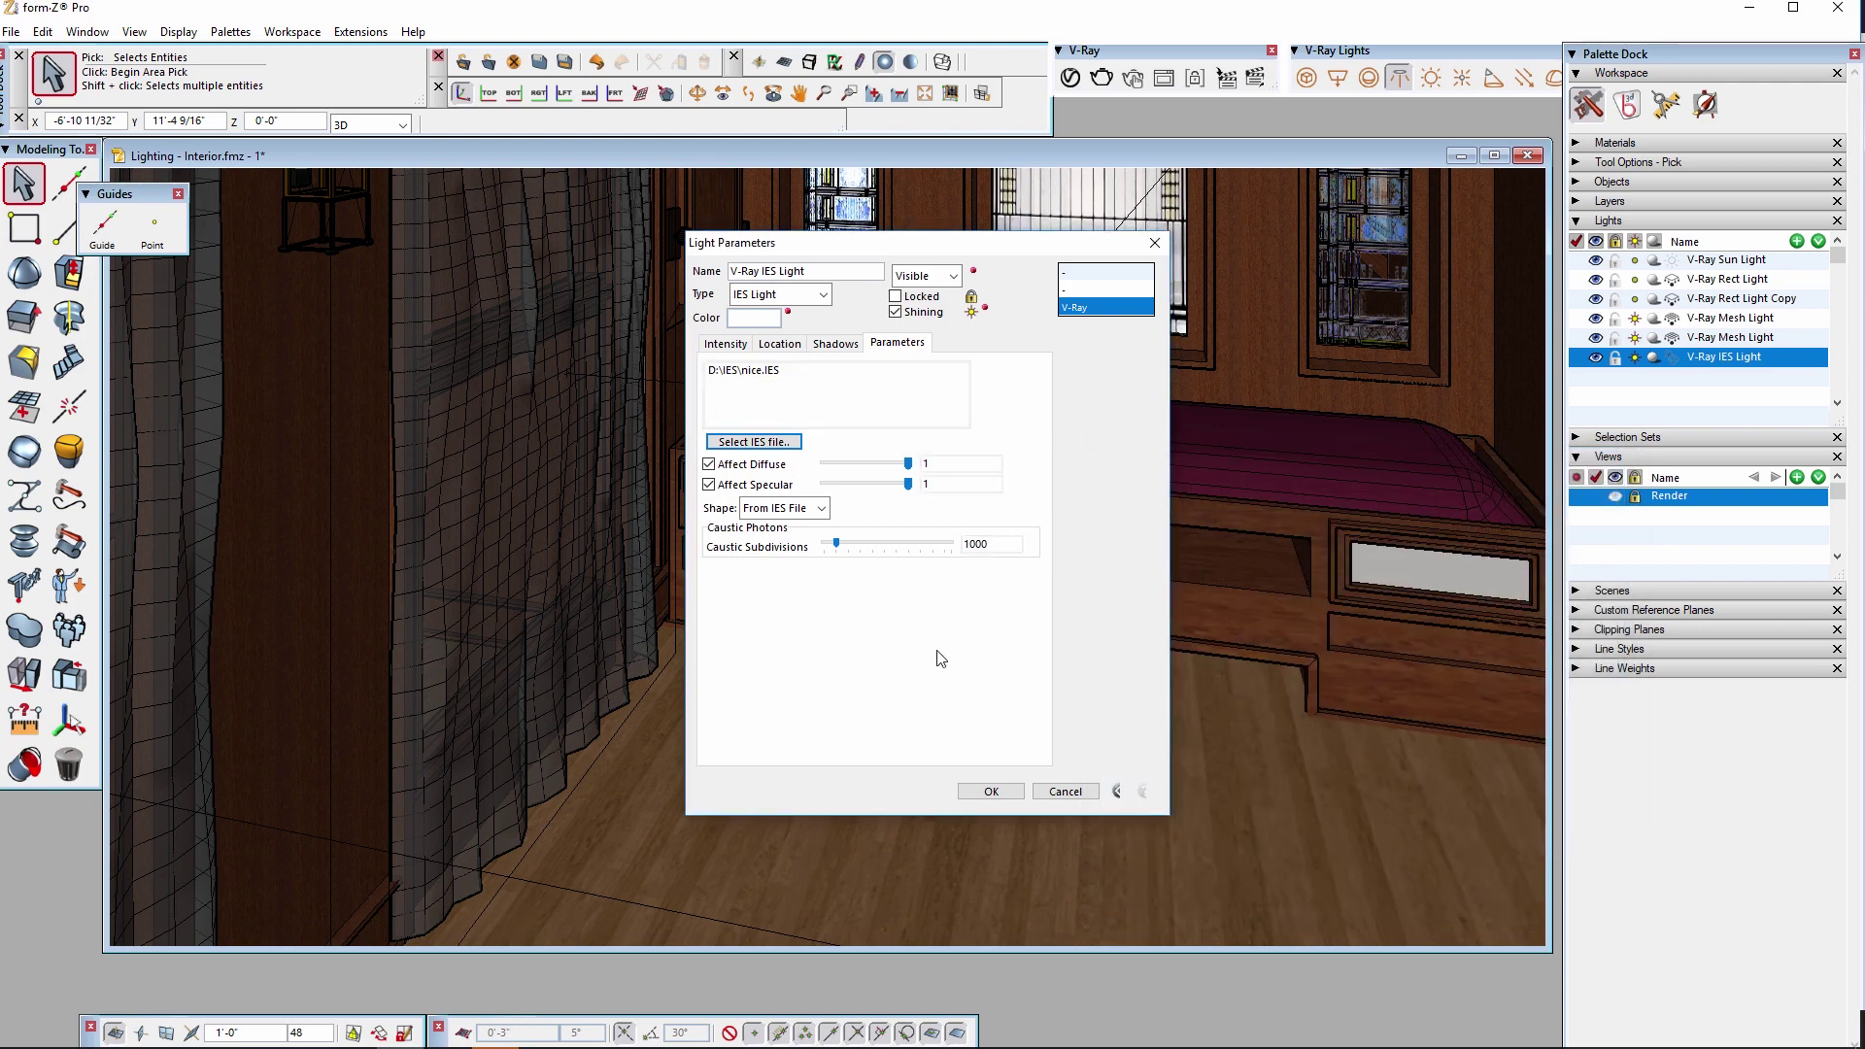
{"action": "left_click", "coordinate": [983, 792]}
{"action": "left_click", "coordinate": [1577, 497]}
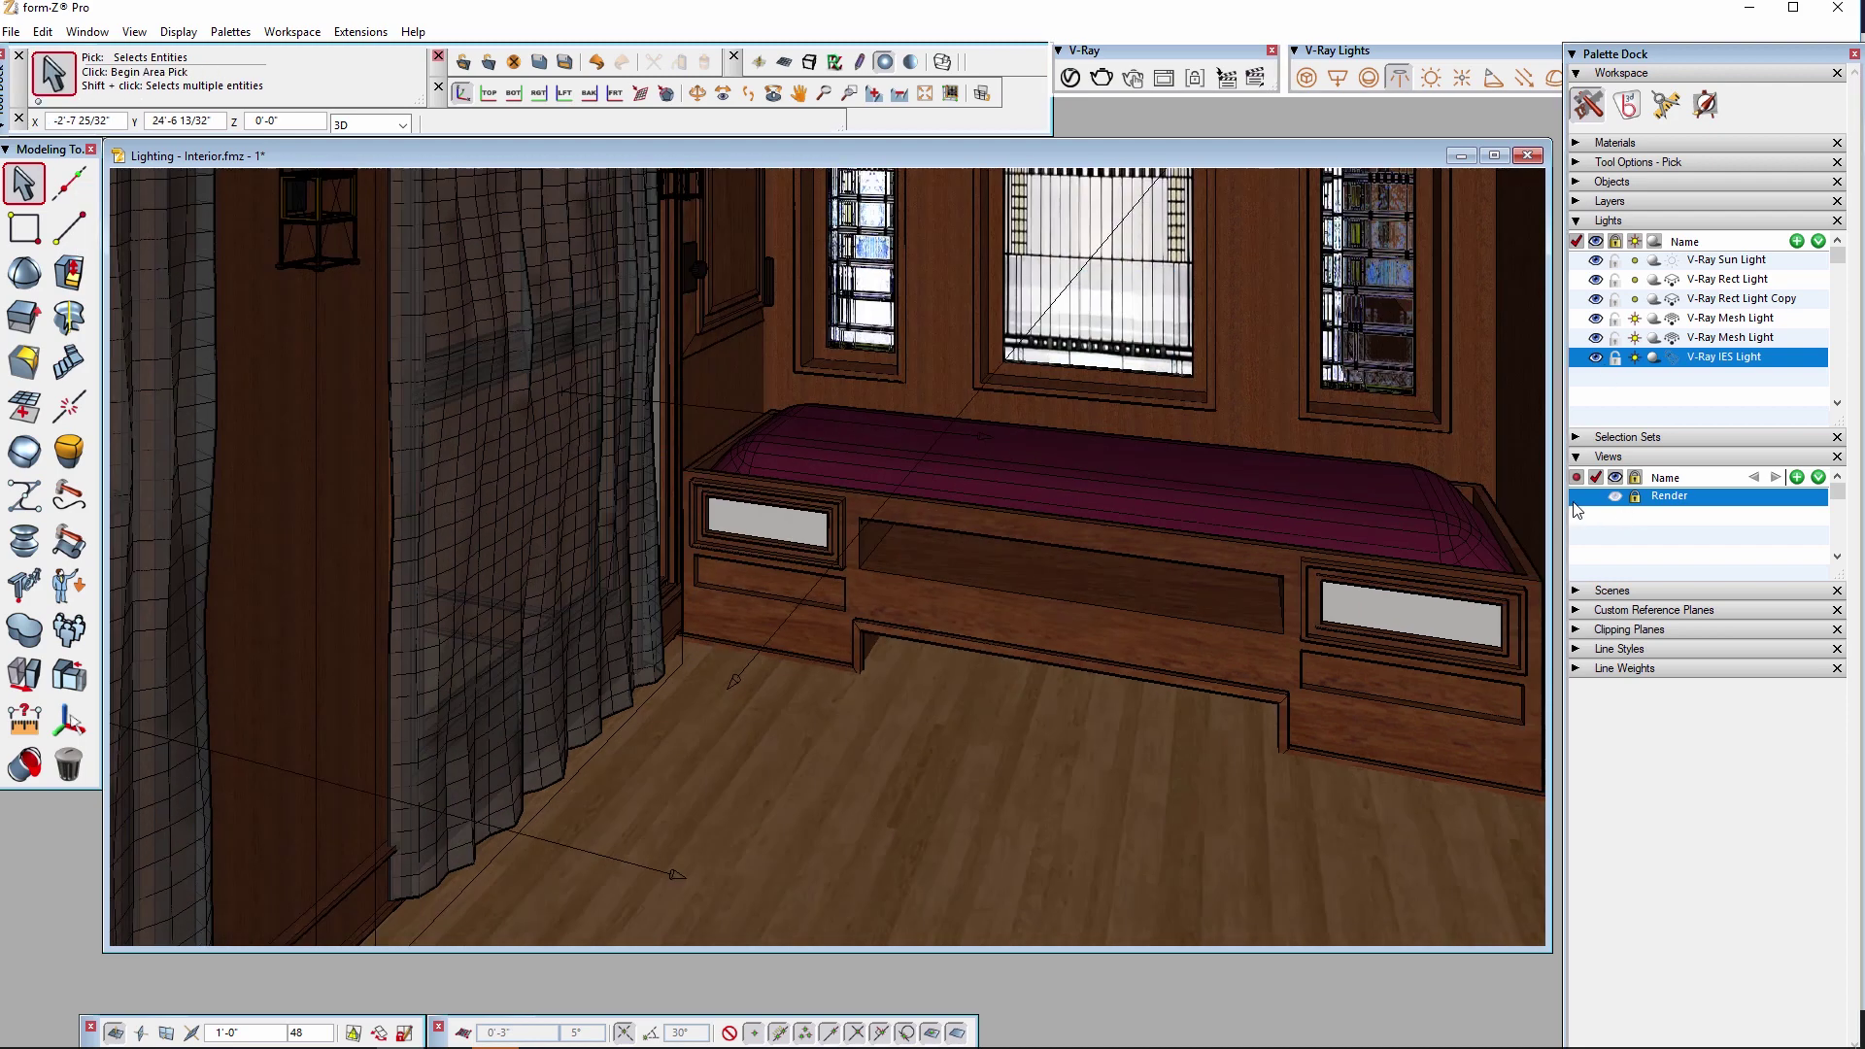
{"action": "left_click", "coordinate": [1102, 78]}
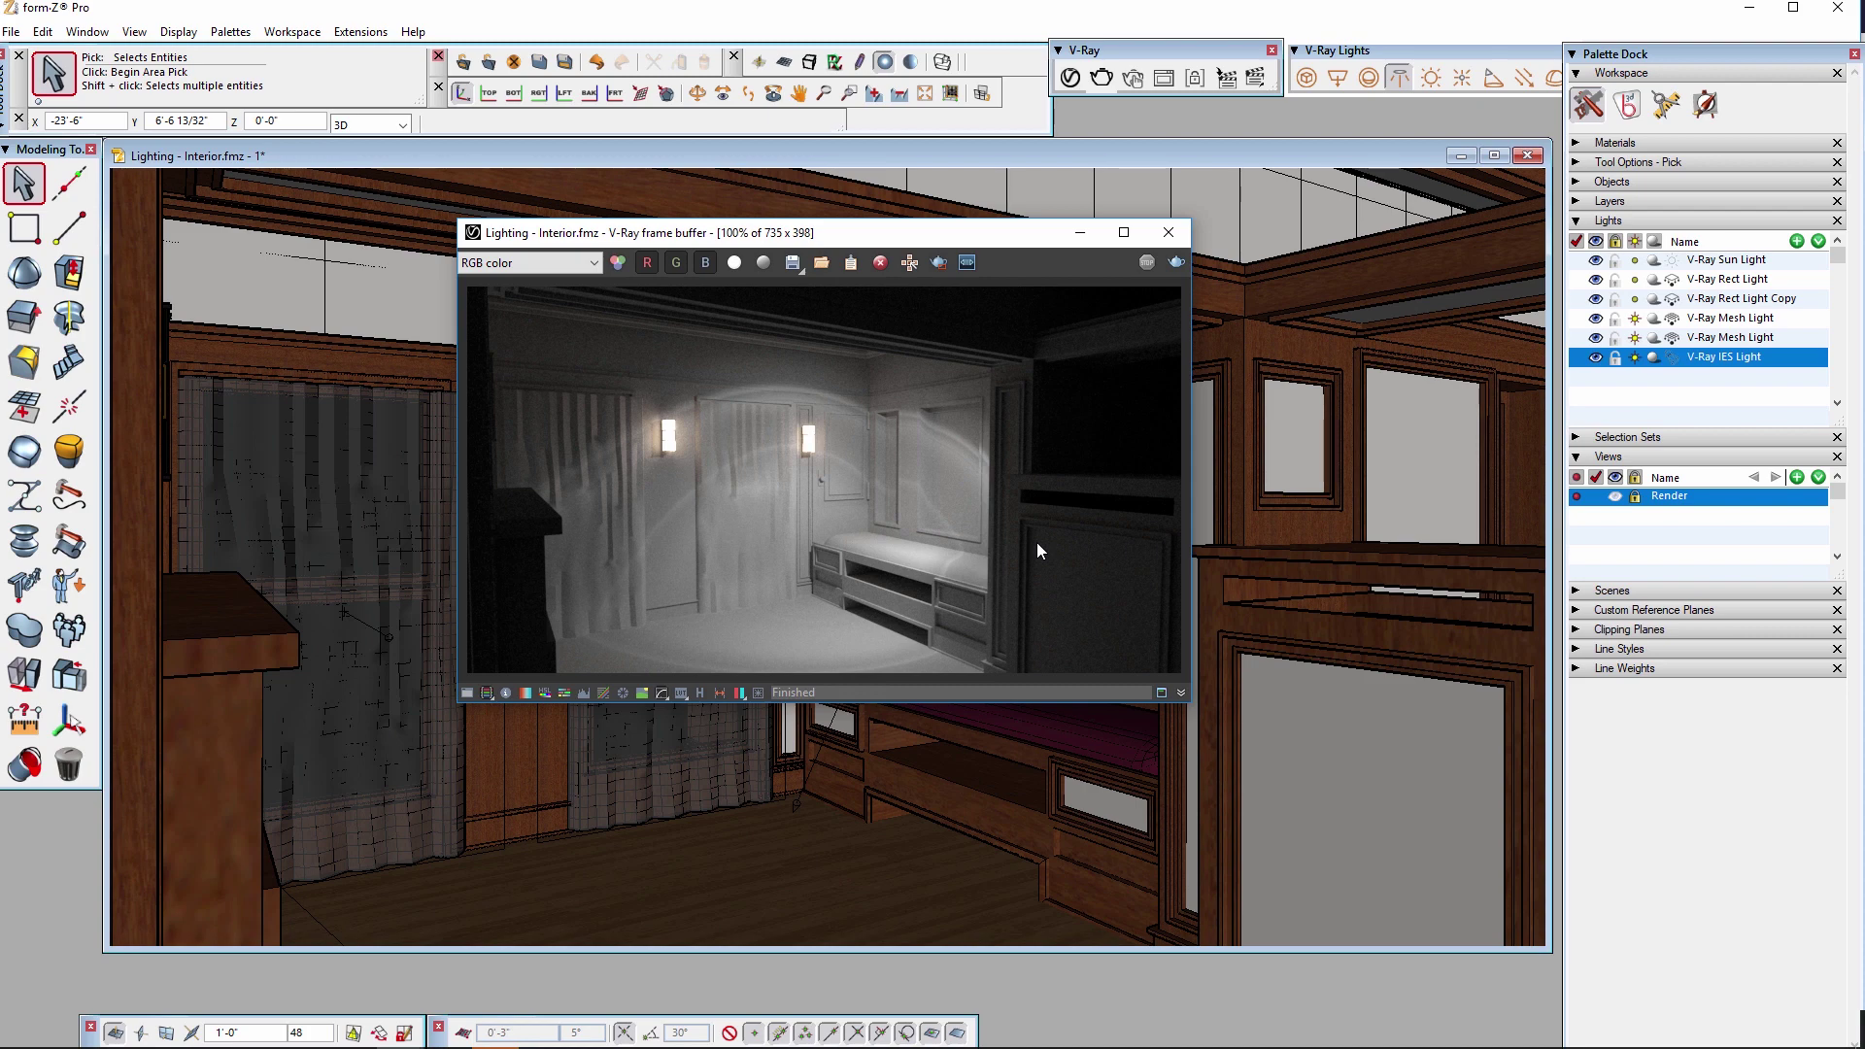
Close the V-Ray frame buffer showing the IES test render.
{"action": "left_click", "coordinate": [1168, 233]}
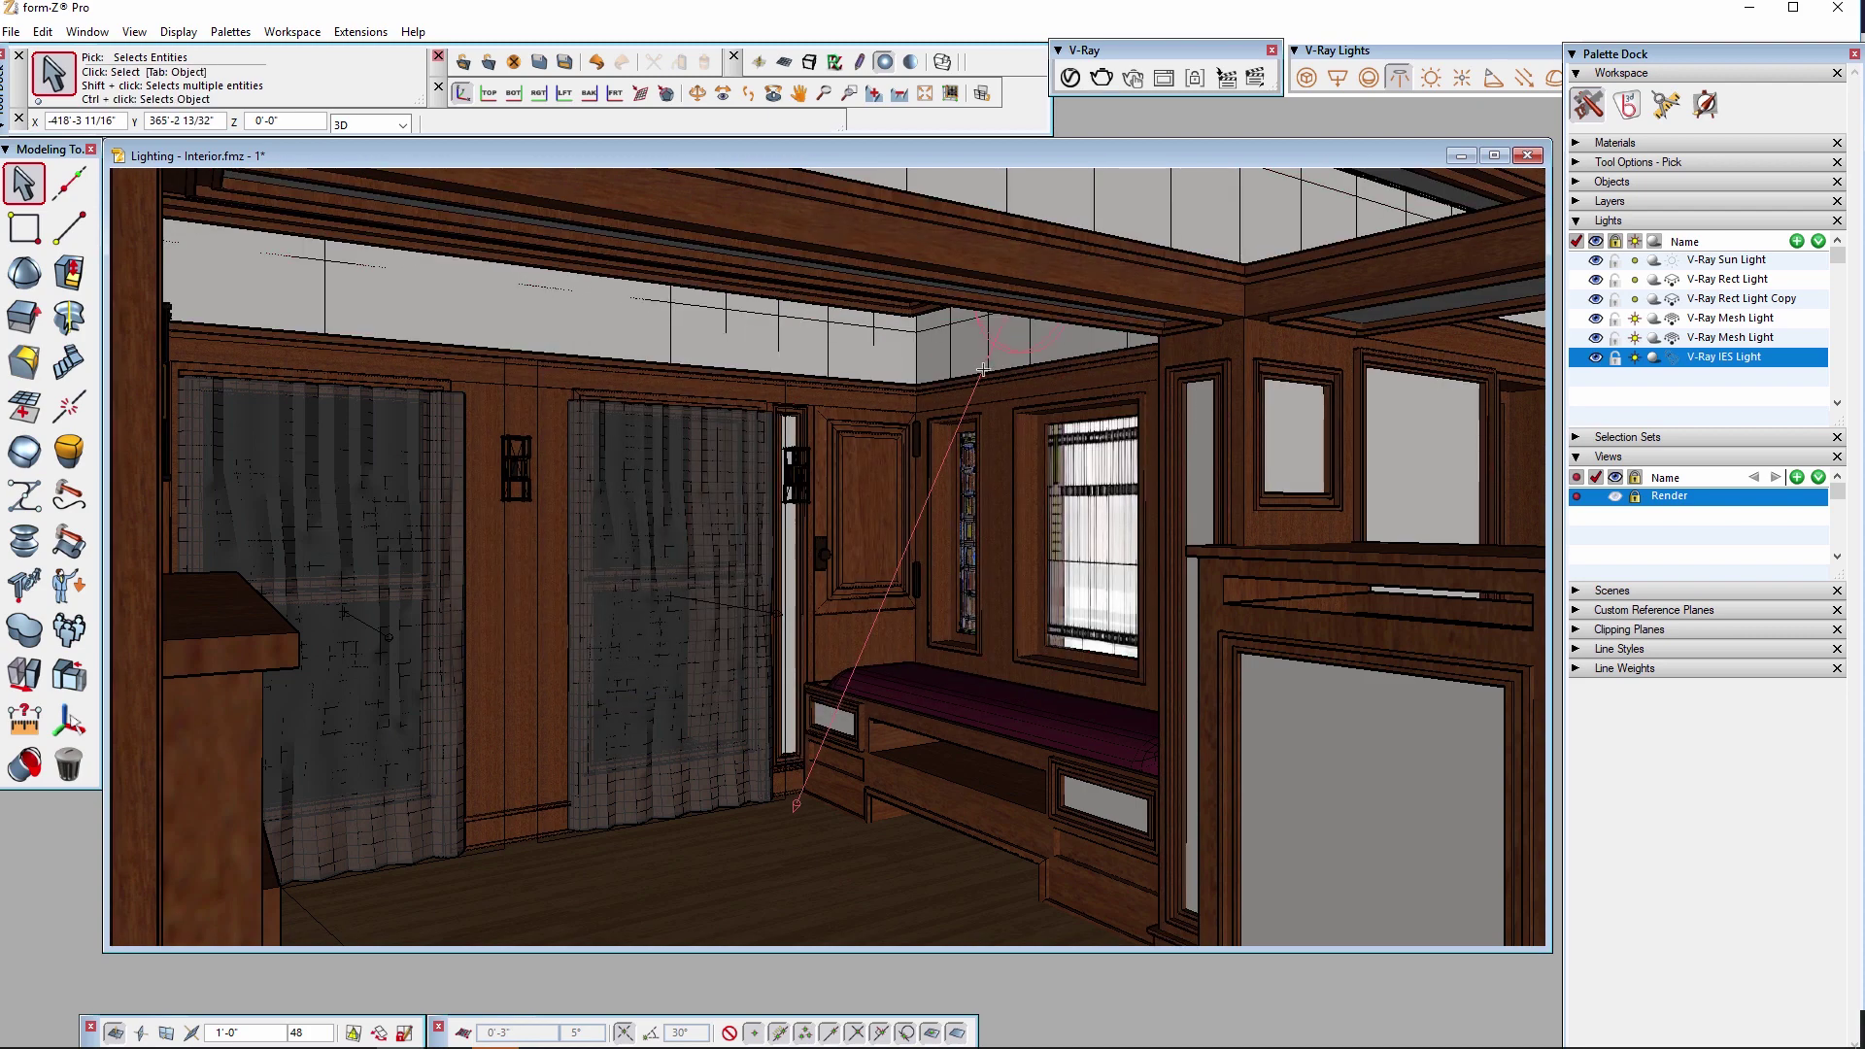
Enable Override Intensity on the IES light at 1200 lm and render the interior.
{"action": "left_click", "coordinate": [965, 323]}
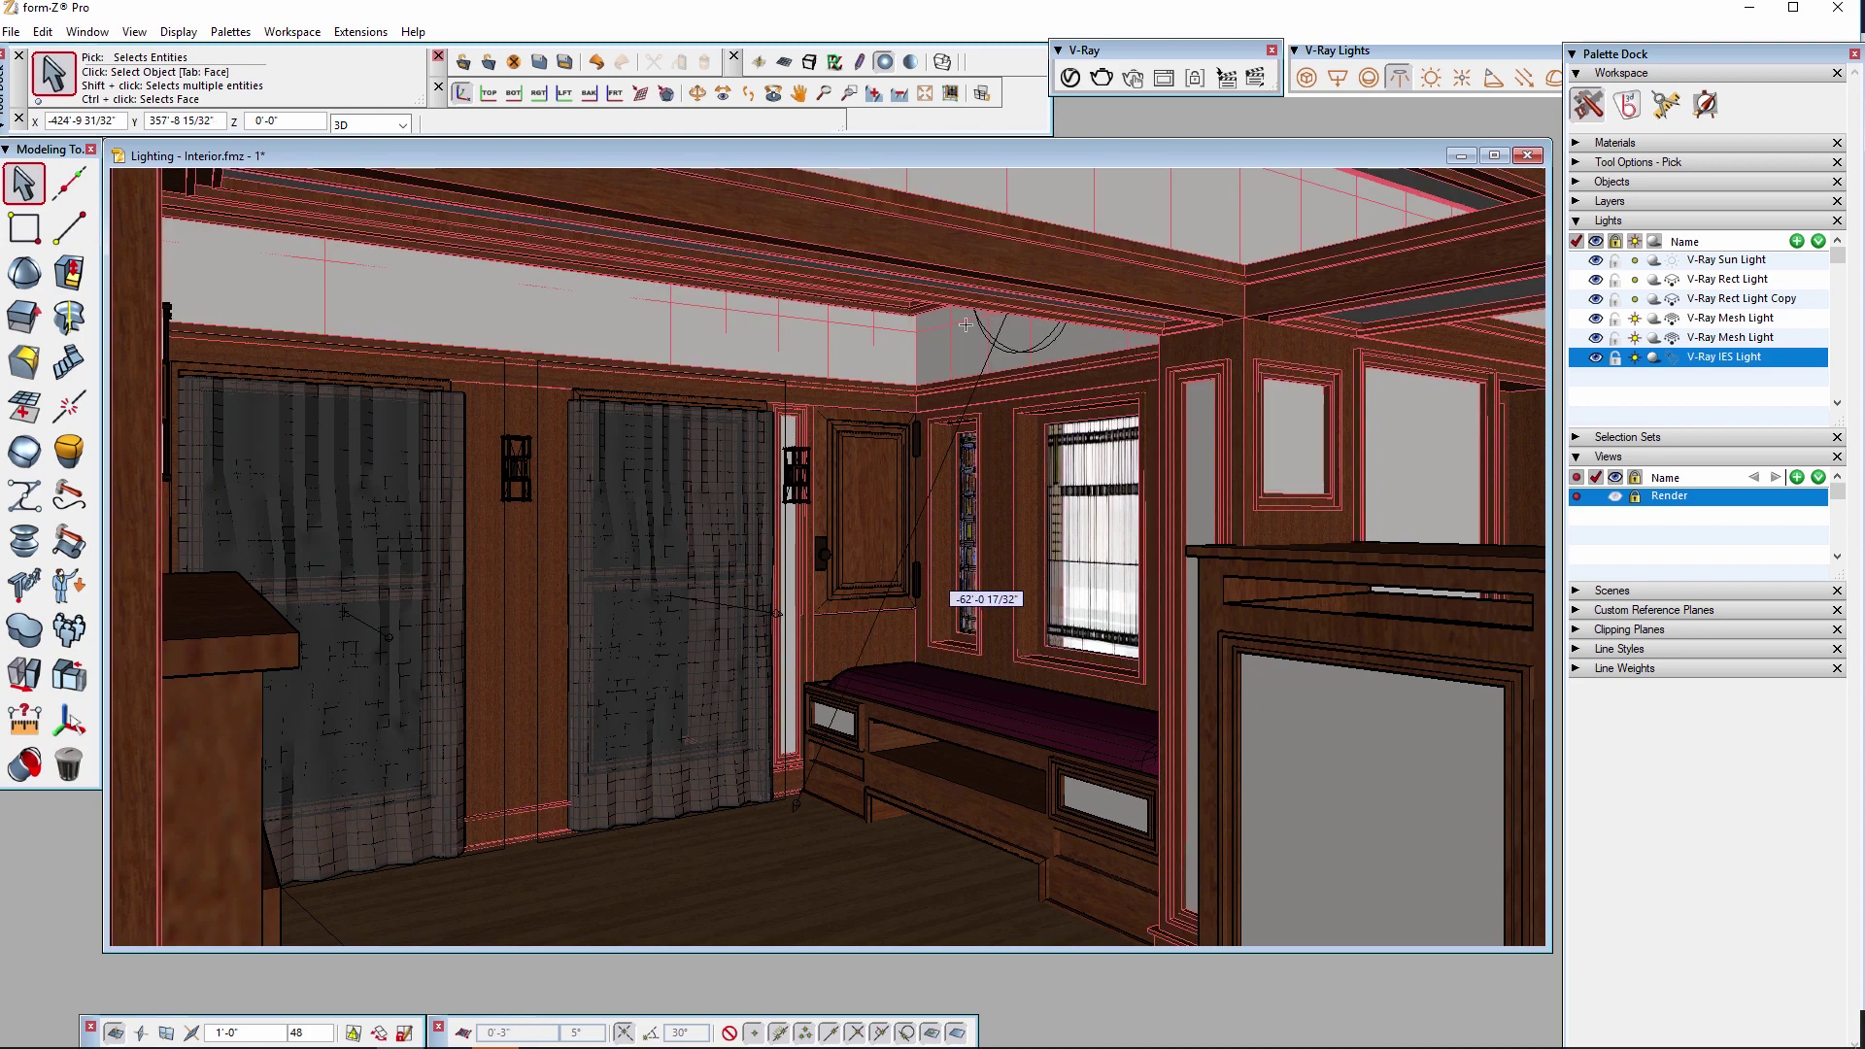
{"action": "double_click", "coordinate": [1738, 392]}
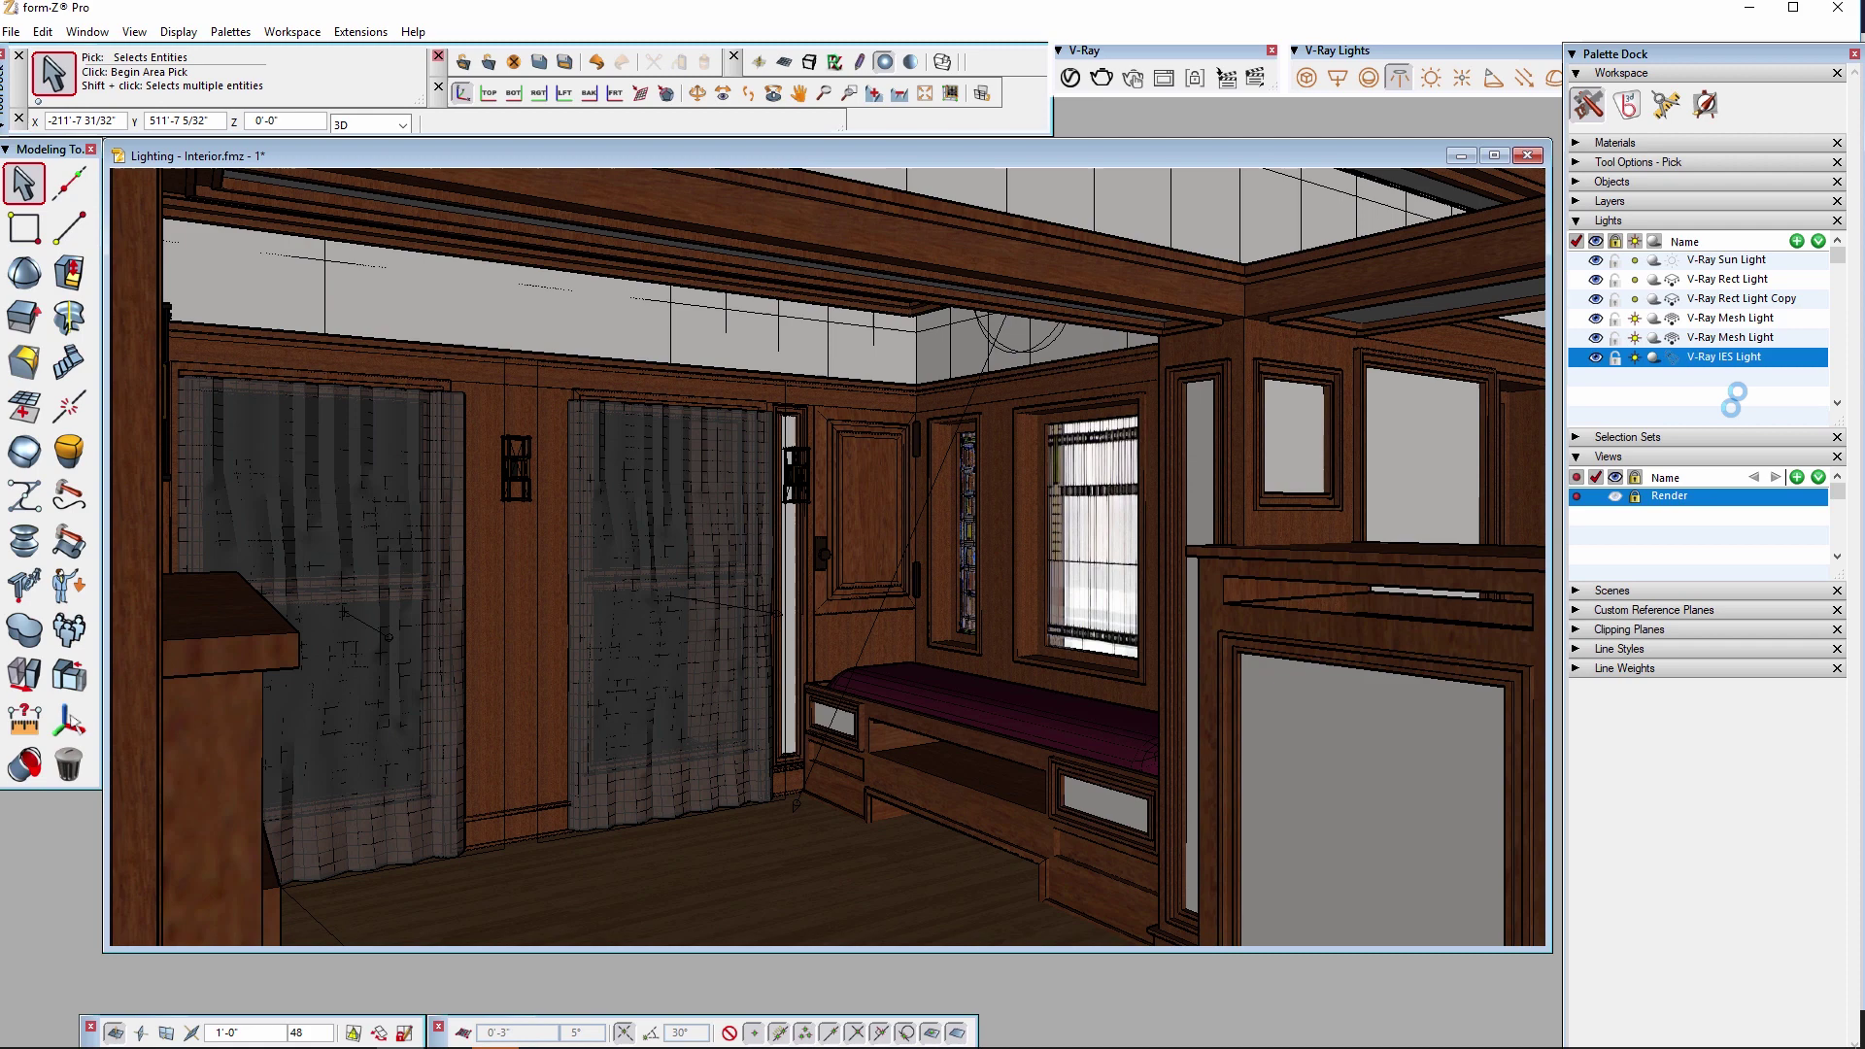
{"action": "left_click", "coordinate": [714, 367]}
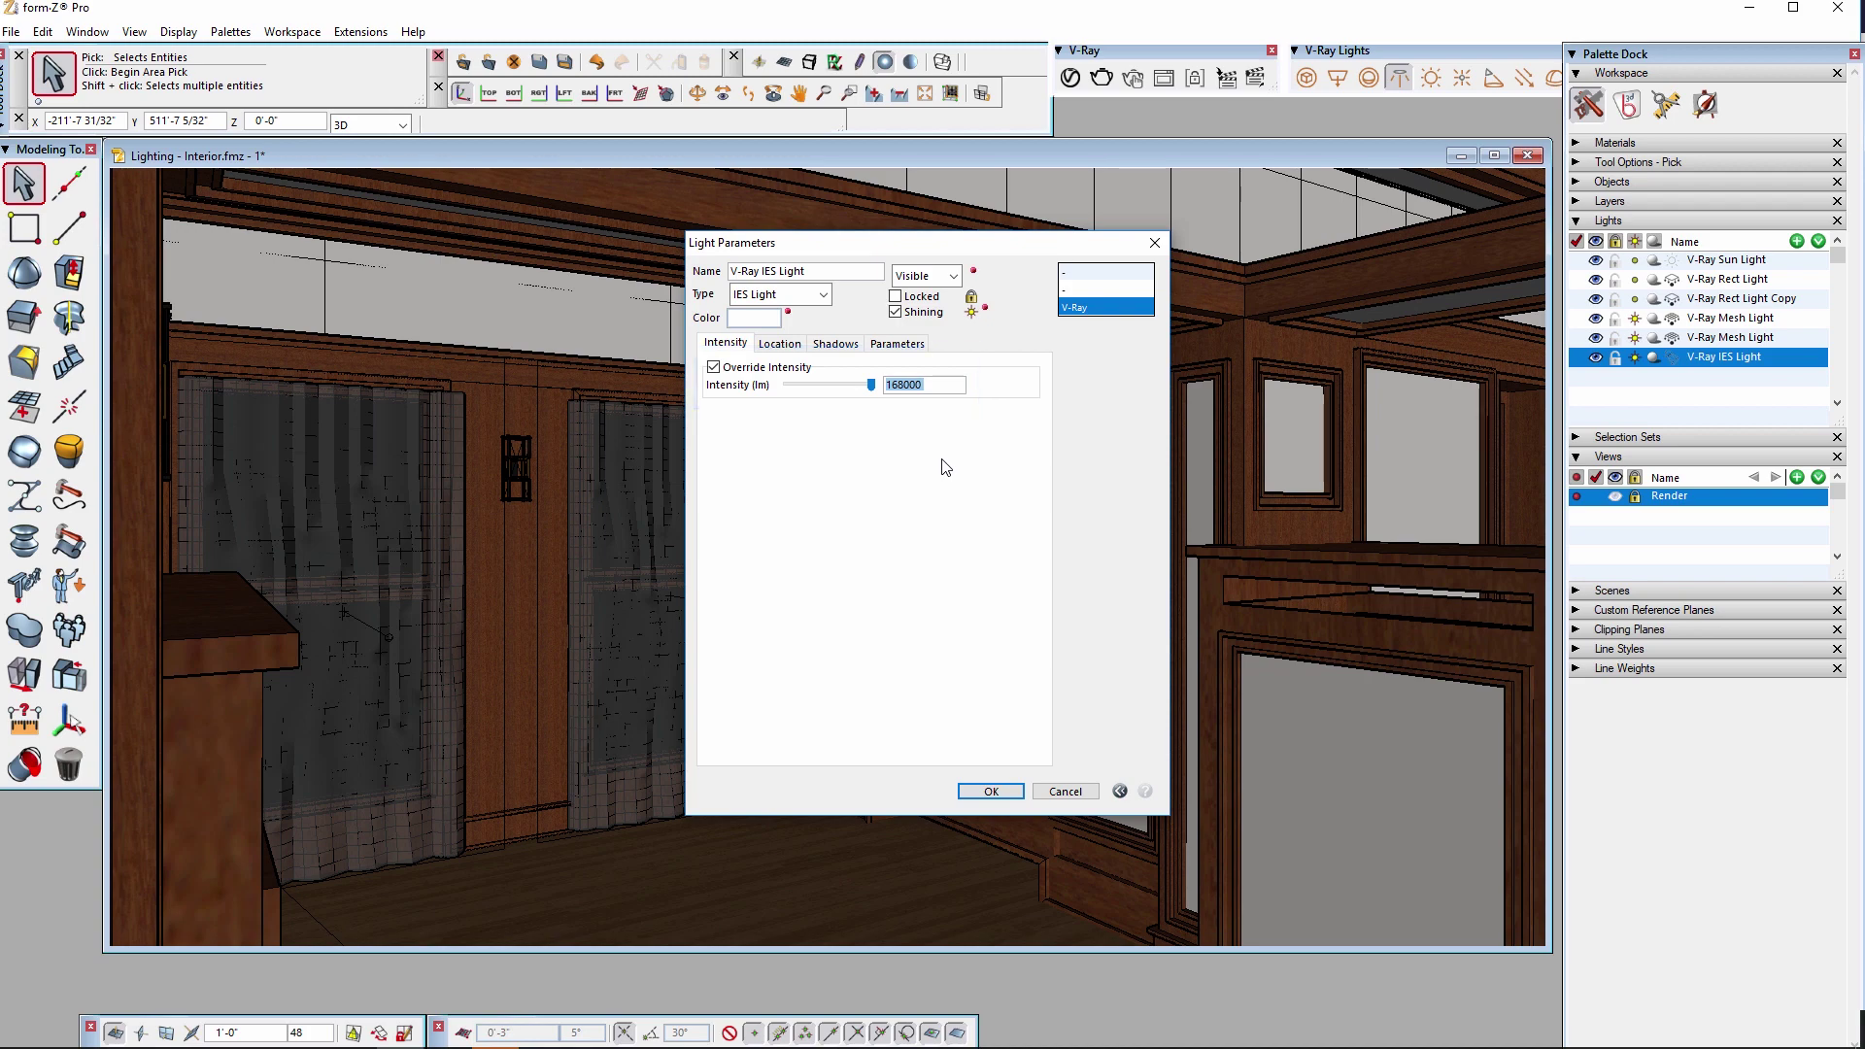
{"action": "type", "text": "12"}
{"action": "left_click", "coordinate": [980, 792]}
{"action": "left_click", "coordinate": [1101, 78]}
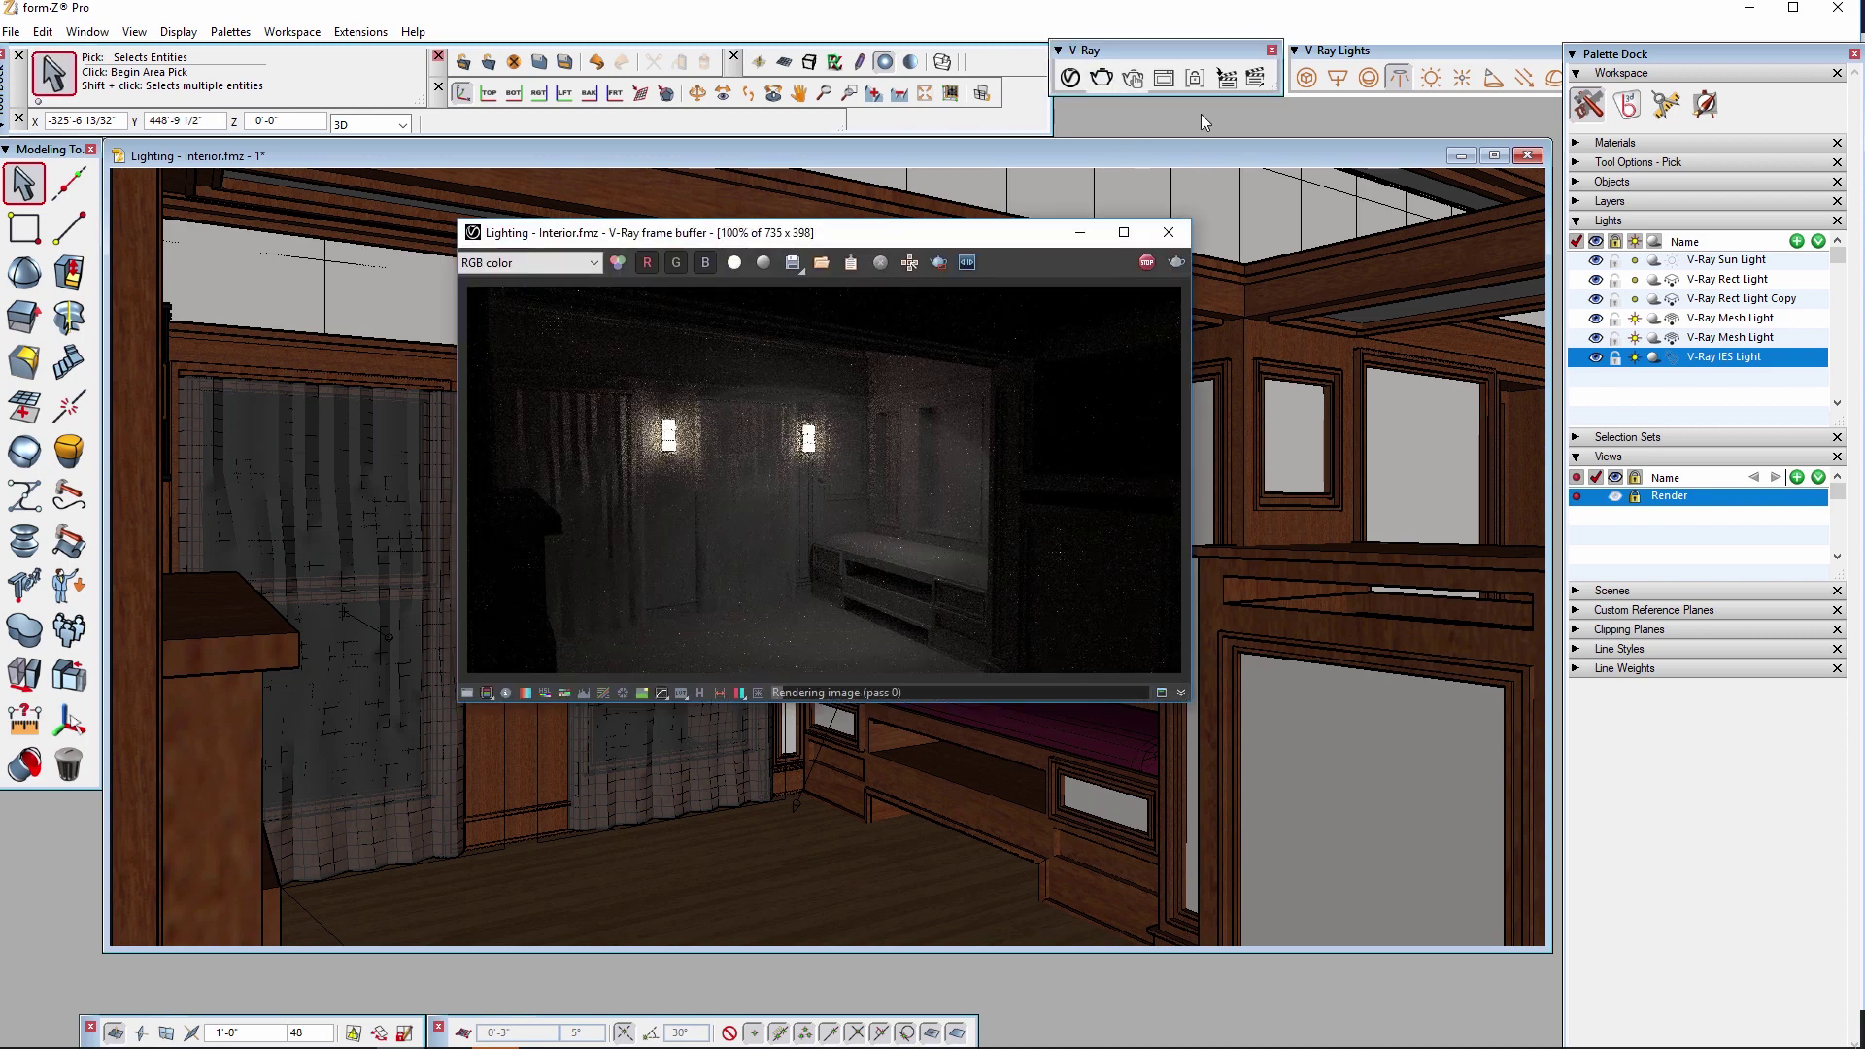
Change the IES light intensity to 4800 lm, re-render, and close the render window.
{"action": "left_click", "coordinate": [1165, 234]}
{"action": "double_click", "coordinate": [921, 386]}
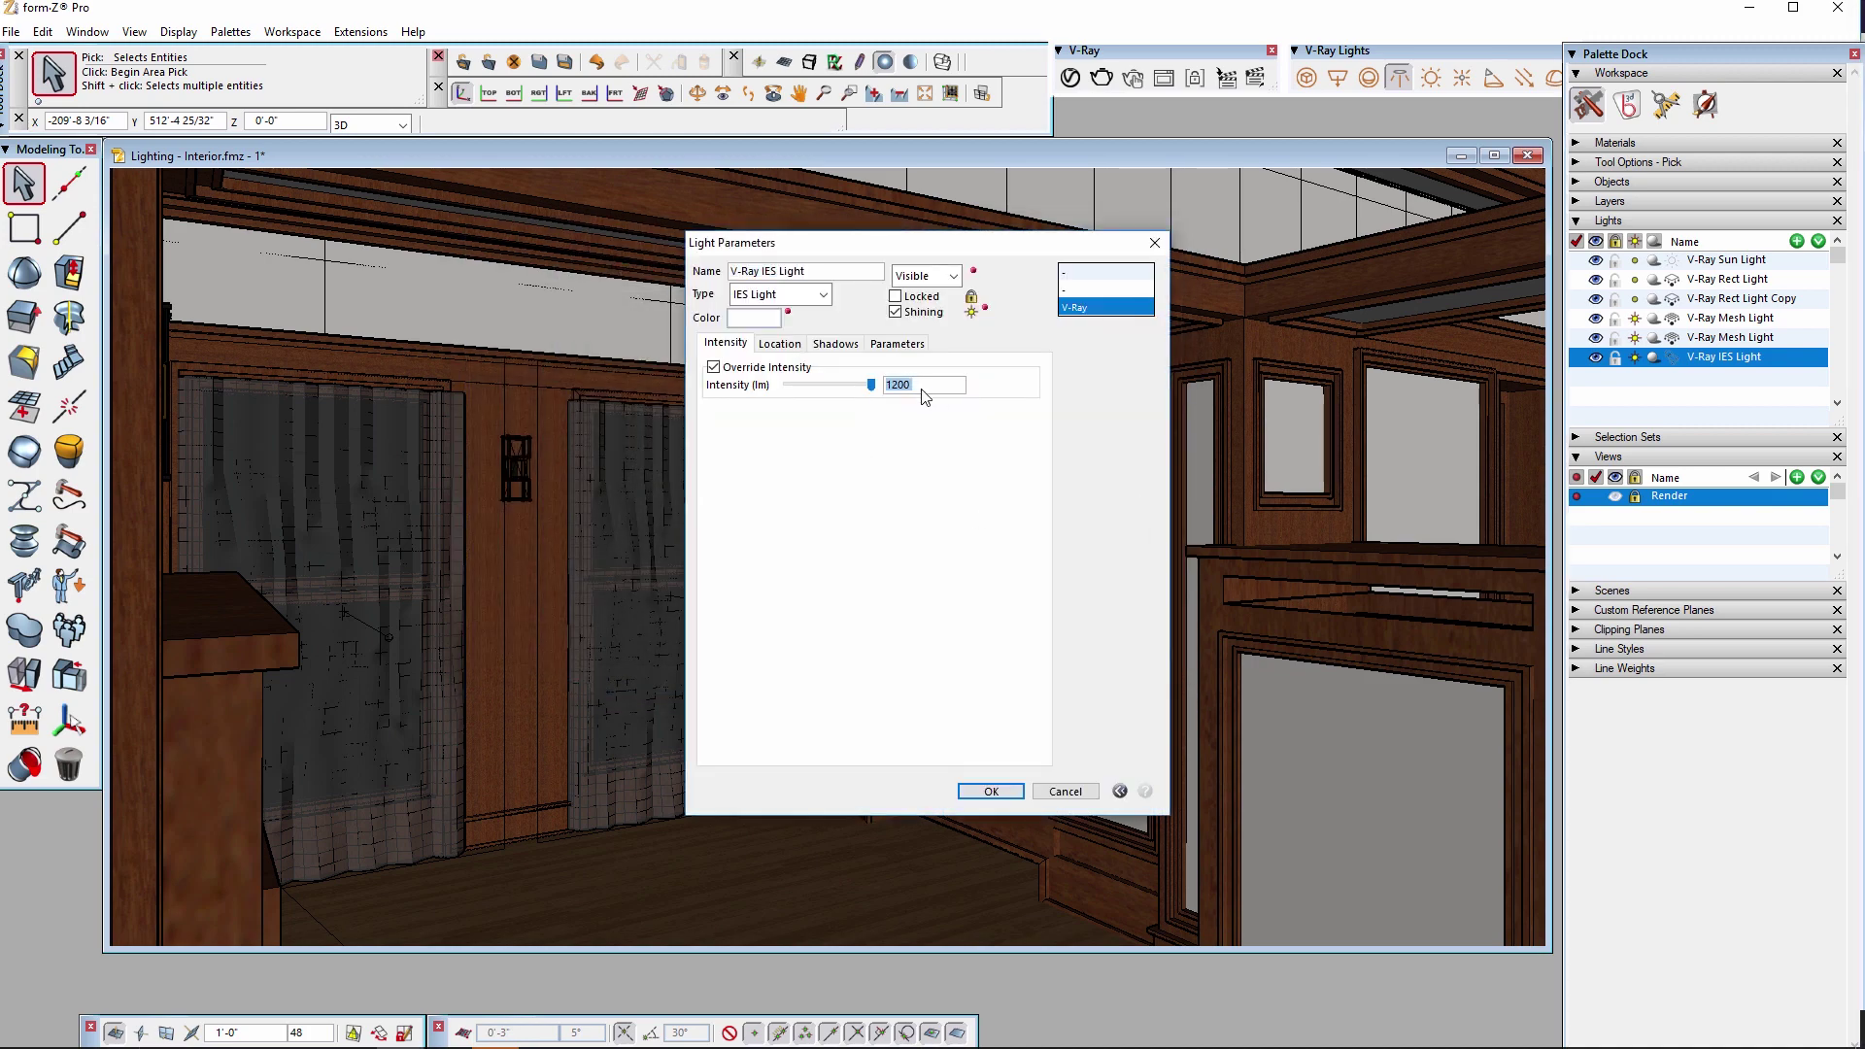
{"action": "left_click", "coordinate": [991, 792]}
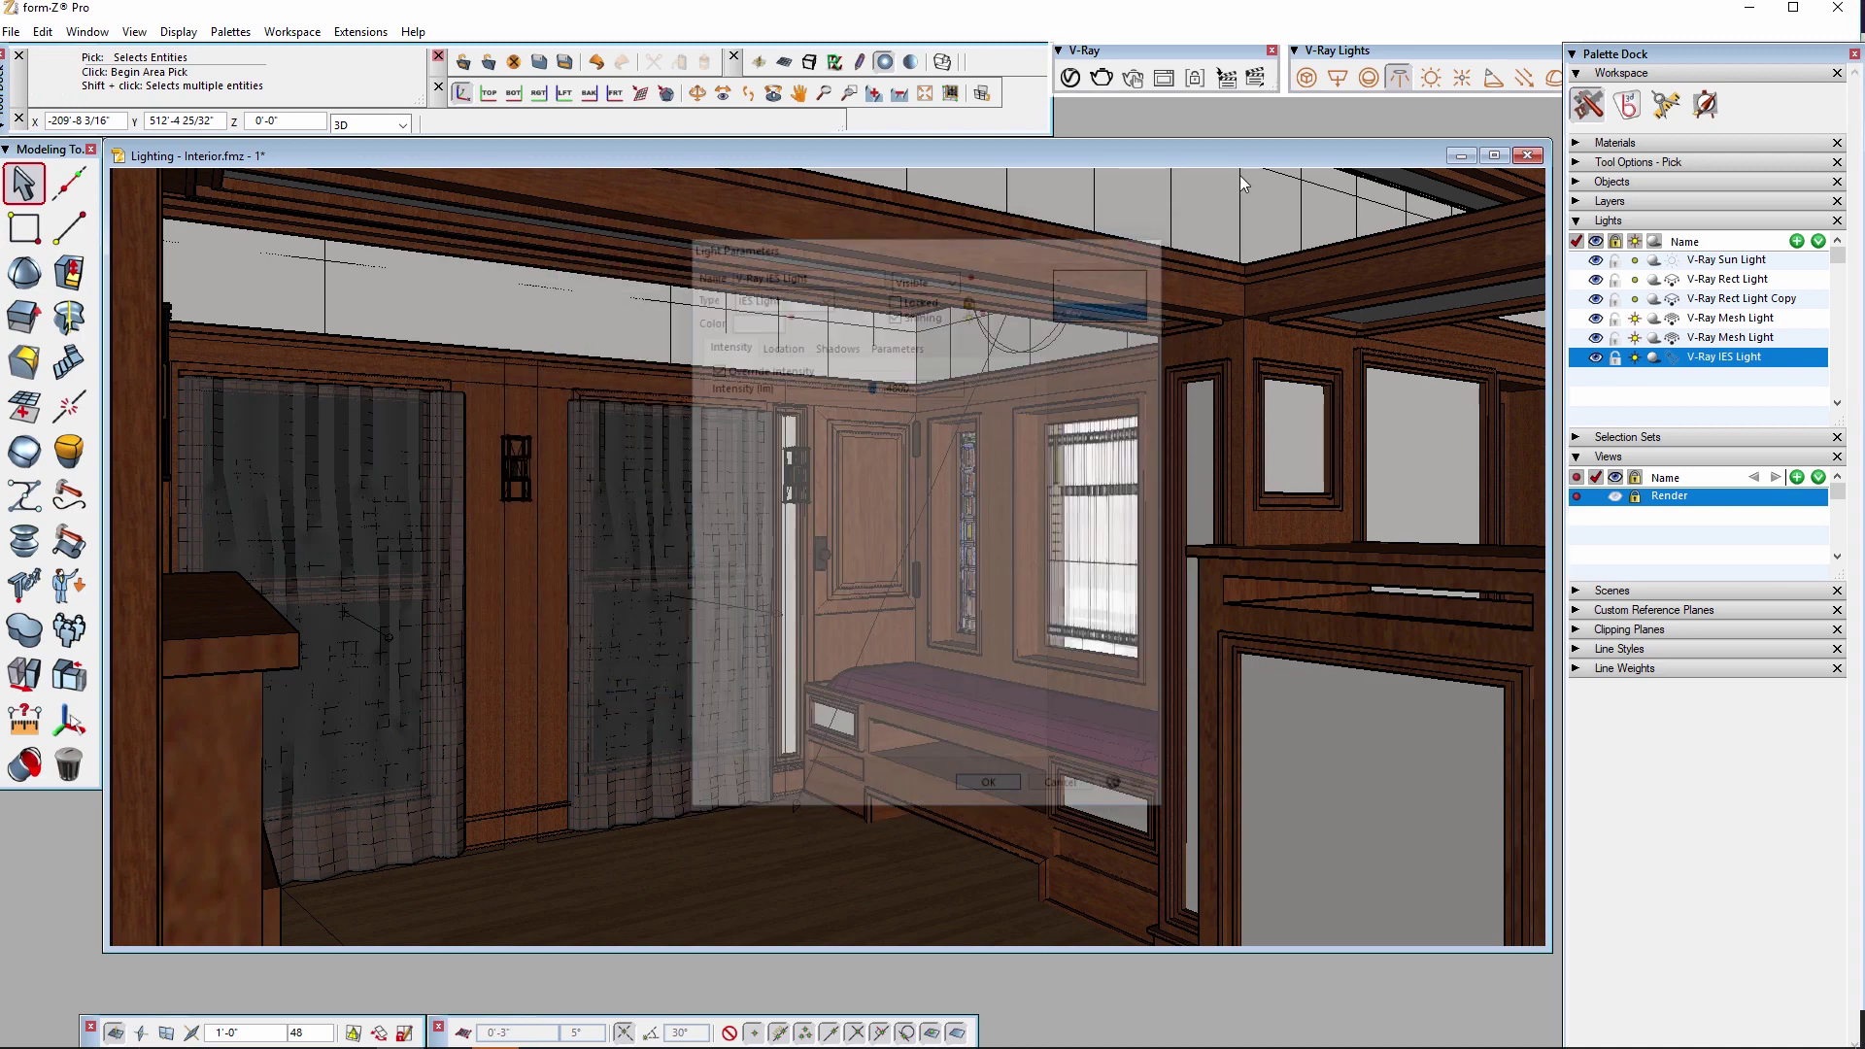
{"action": "left_click", "coordinate": [1104, 78]}
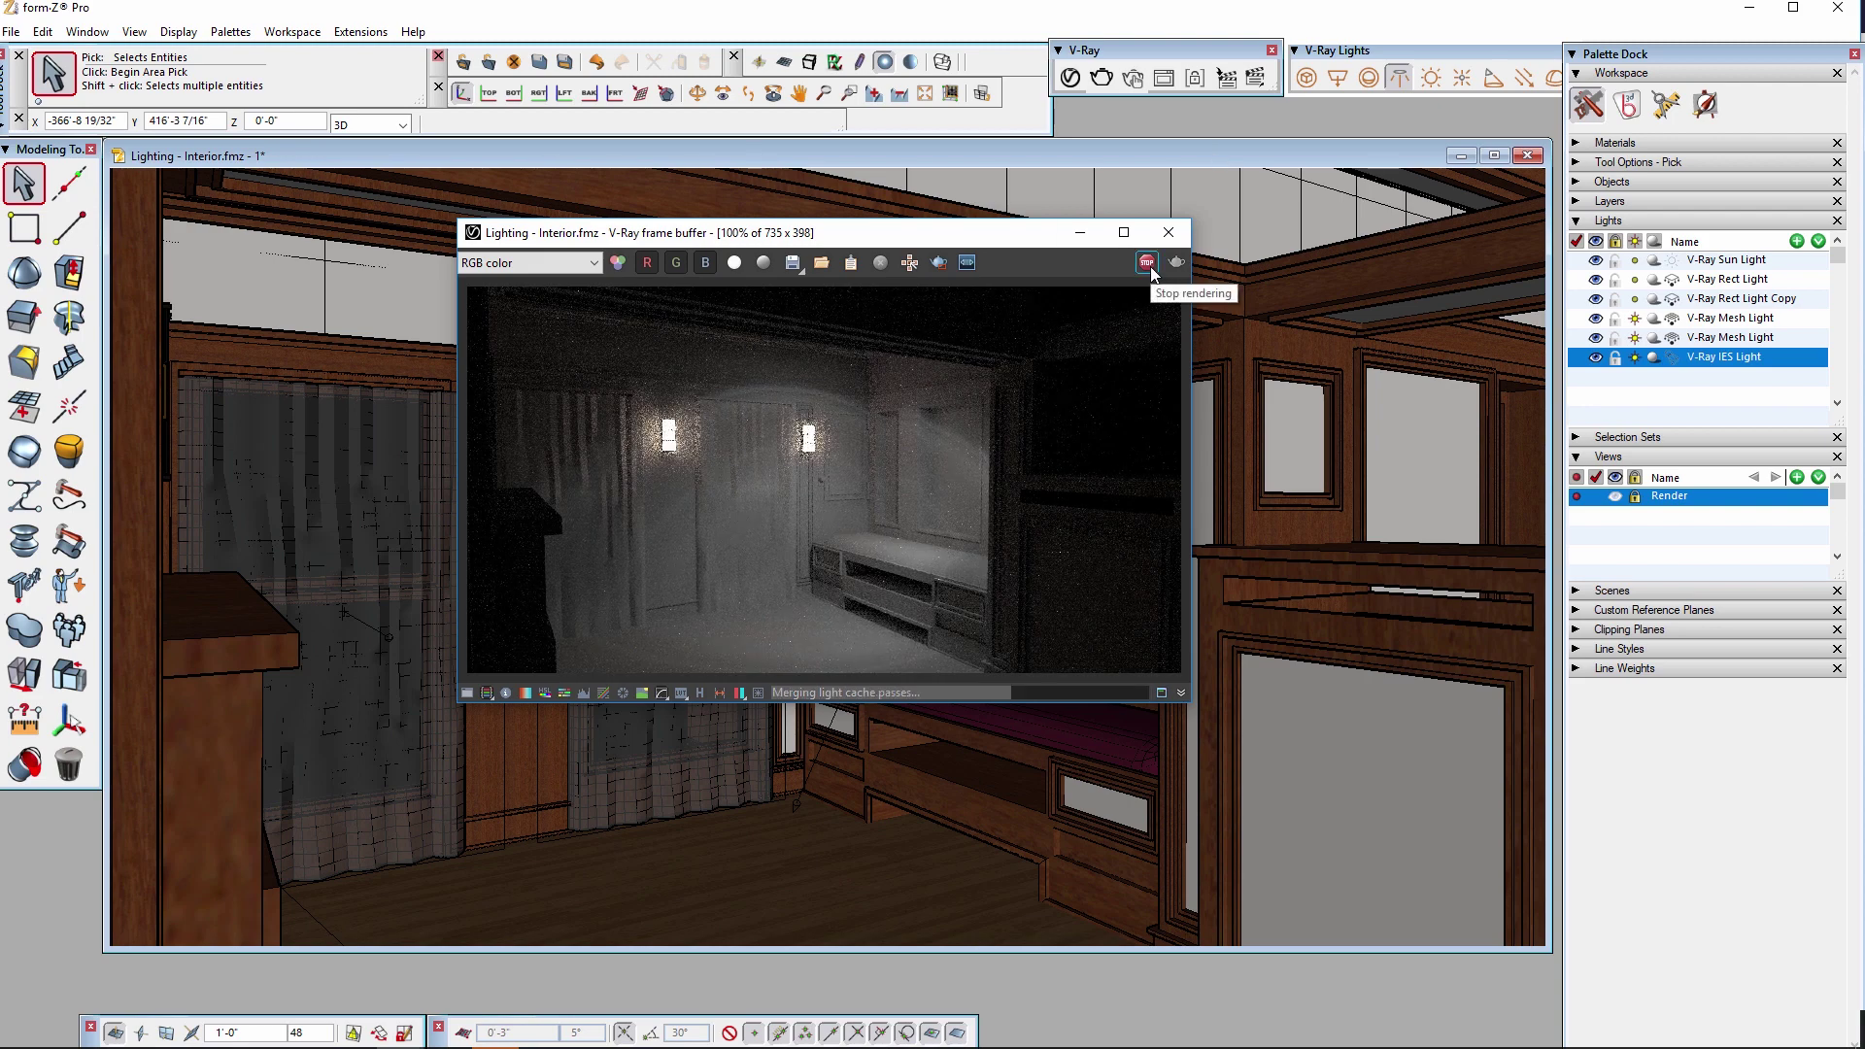
{"action": "left_click", "coordinate": [1168, 233]}
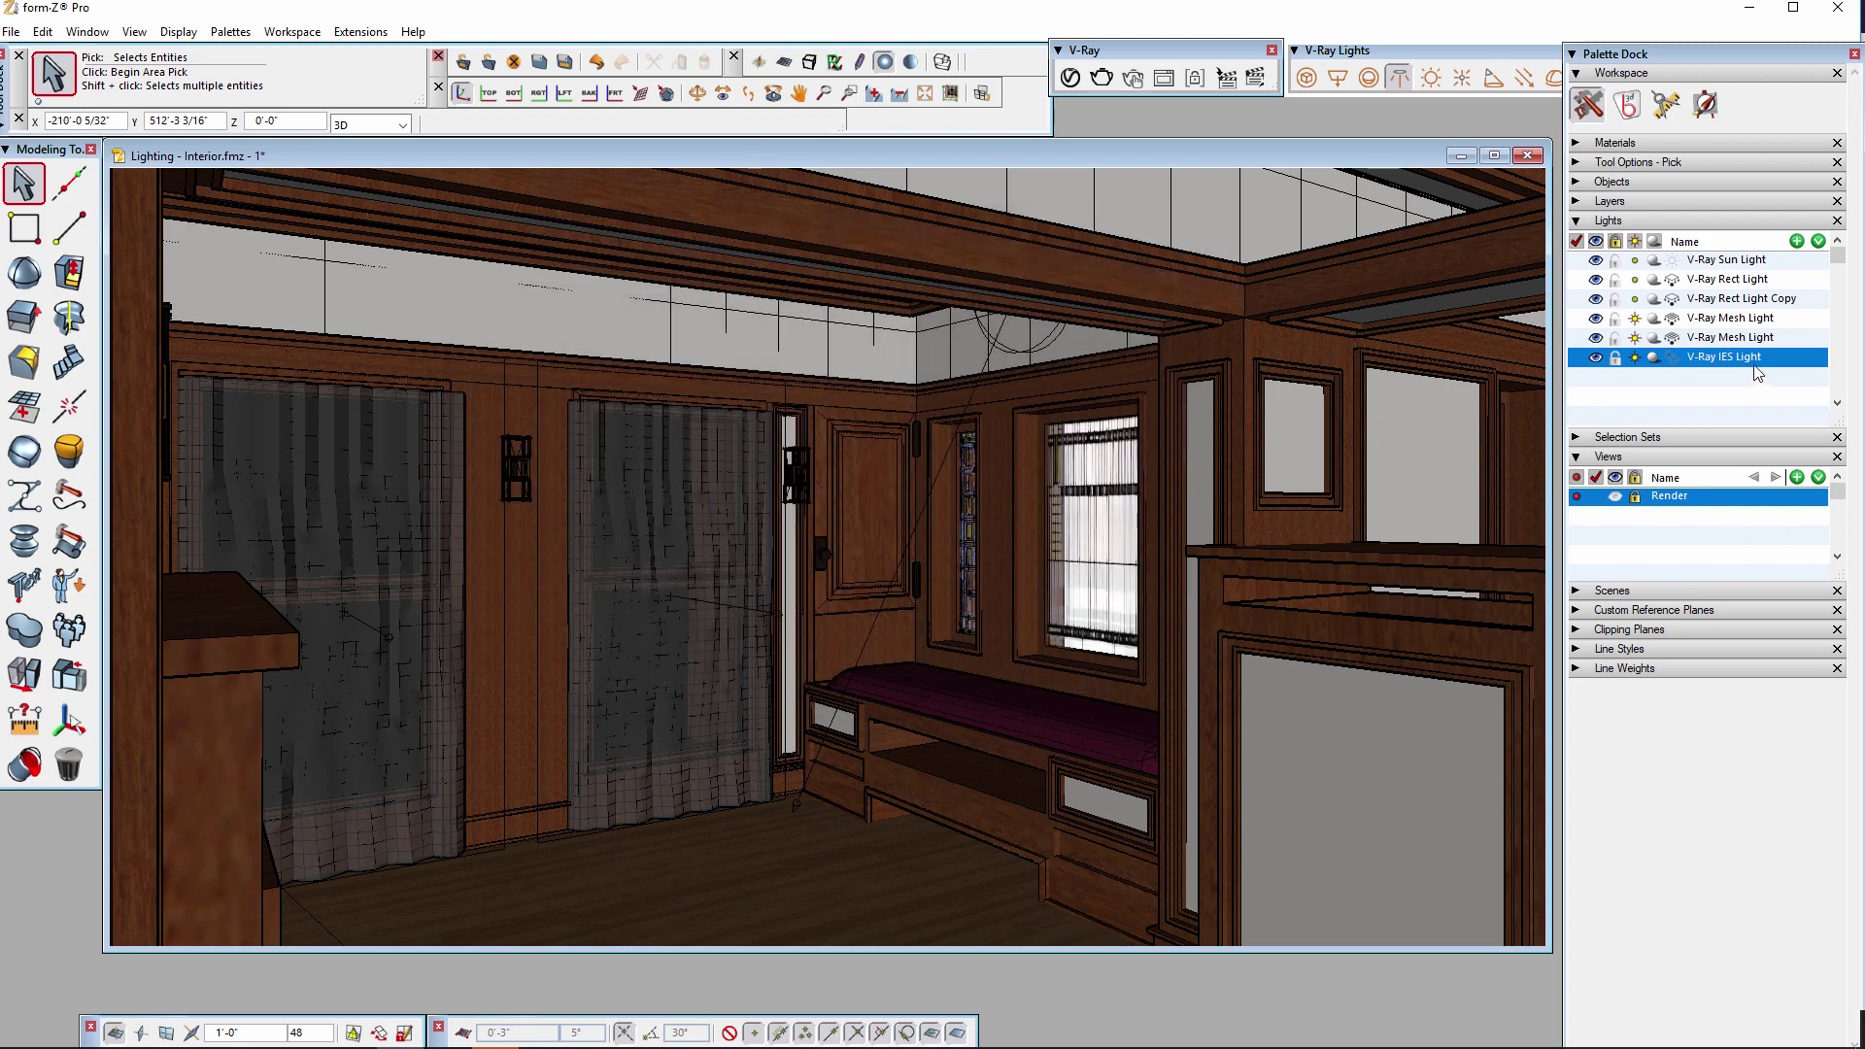
Tint the IES ceiling light pale amber (RGB 255/233/187, hue 27) and render again.
{"action": "double_click", "coordinate": [1651, 401]}
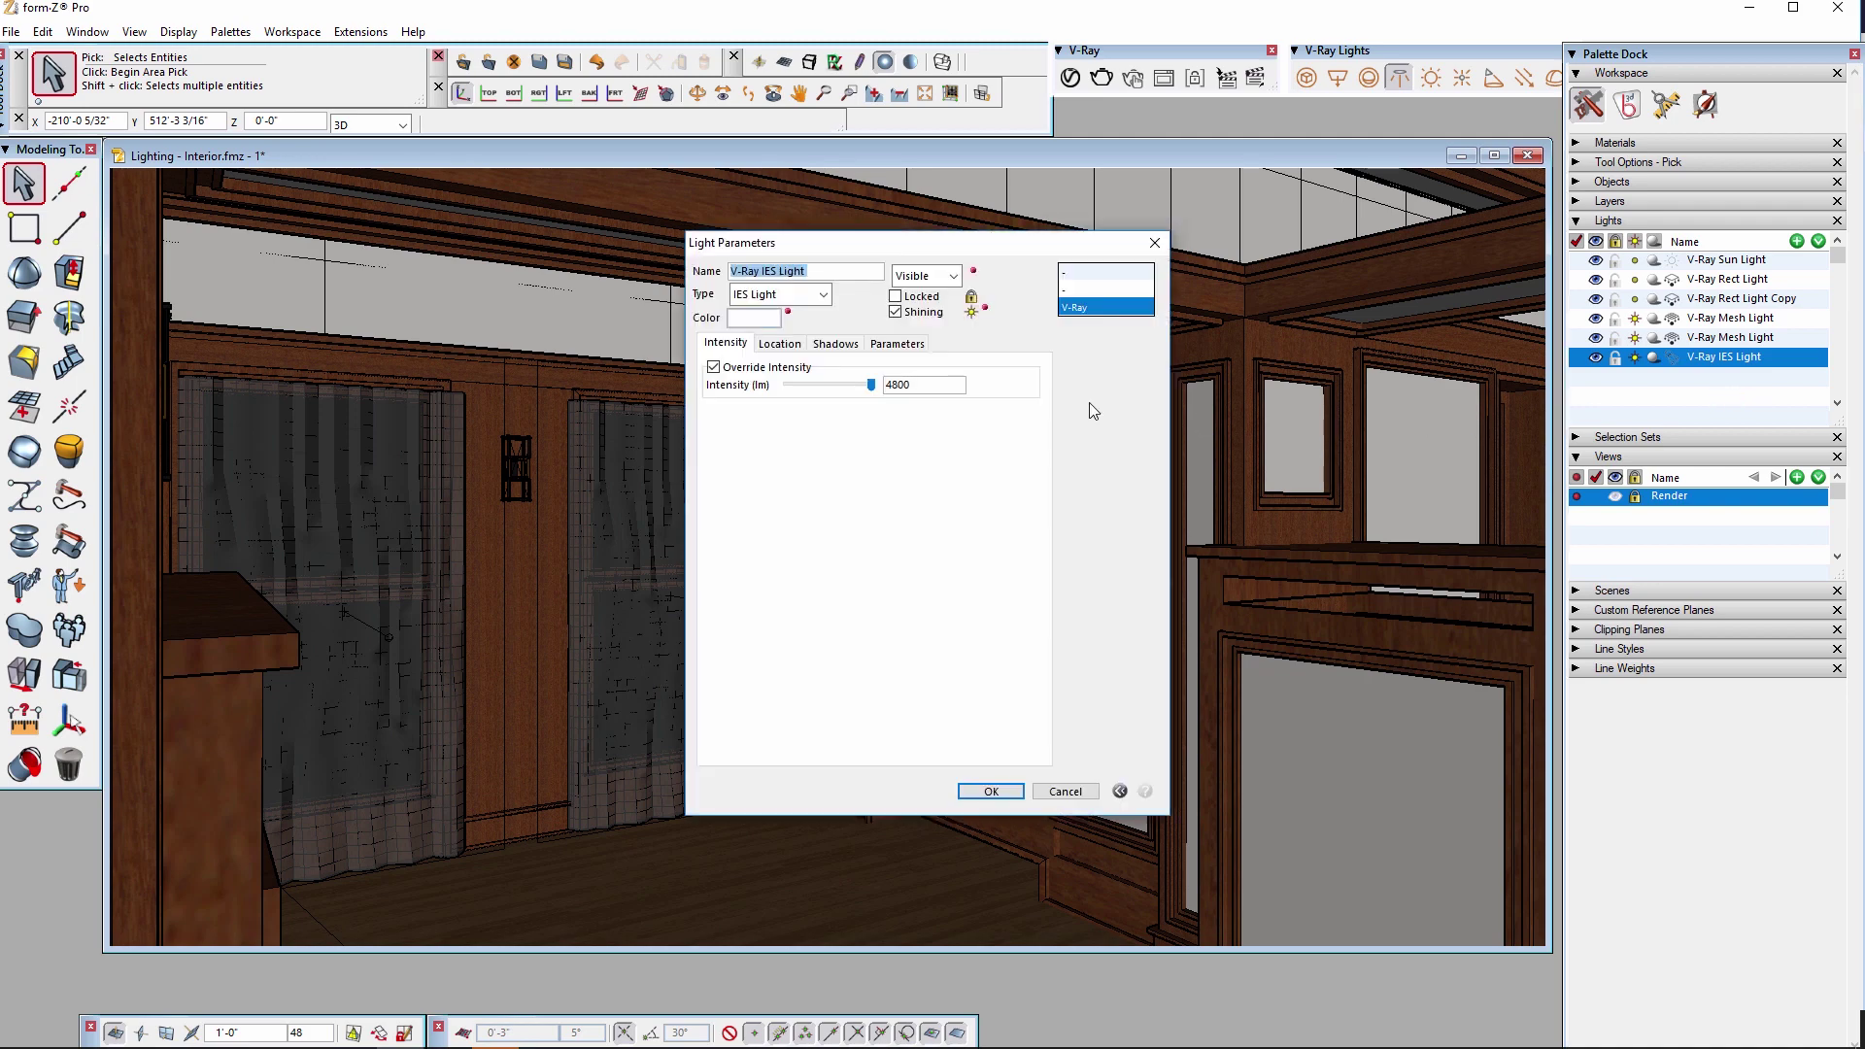
{"action": "left_click", "coordinate": [754, 319]}
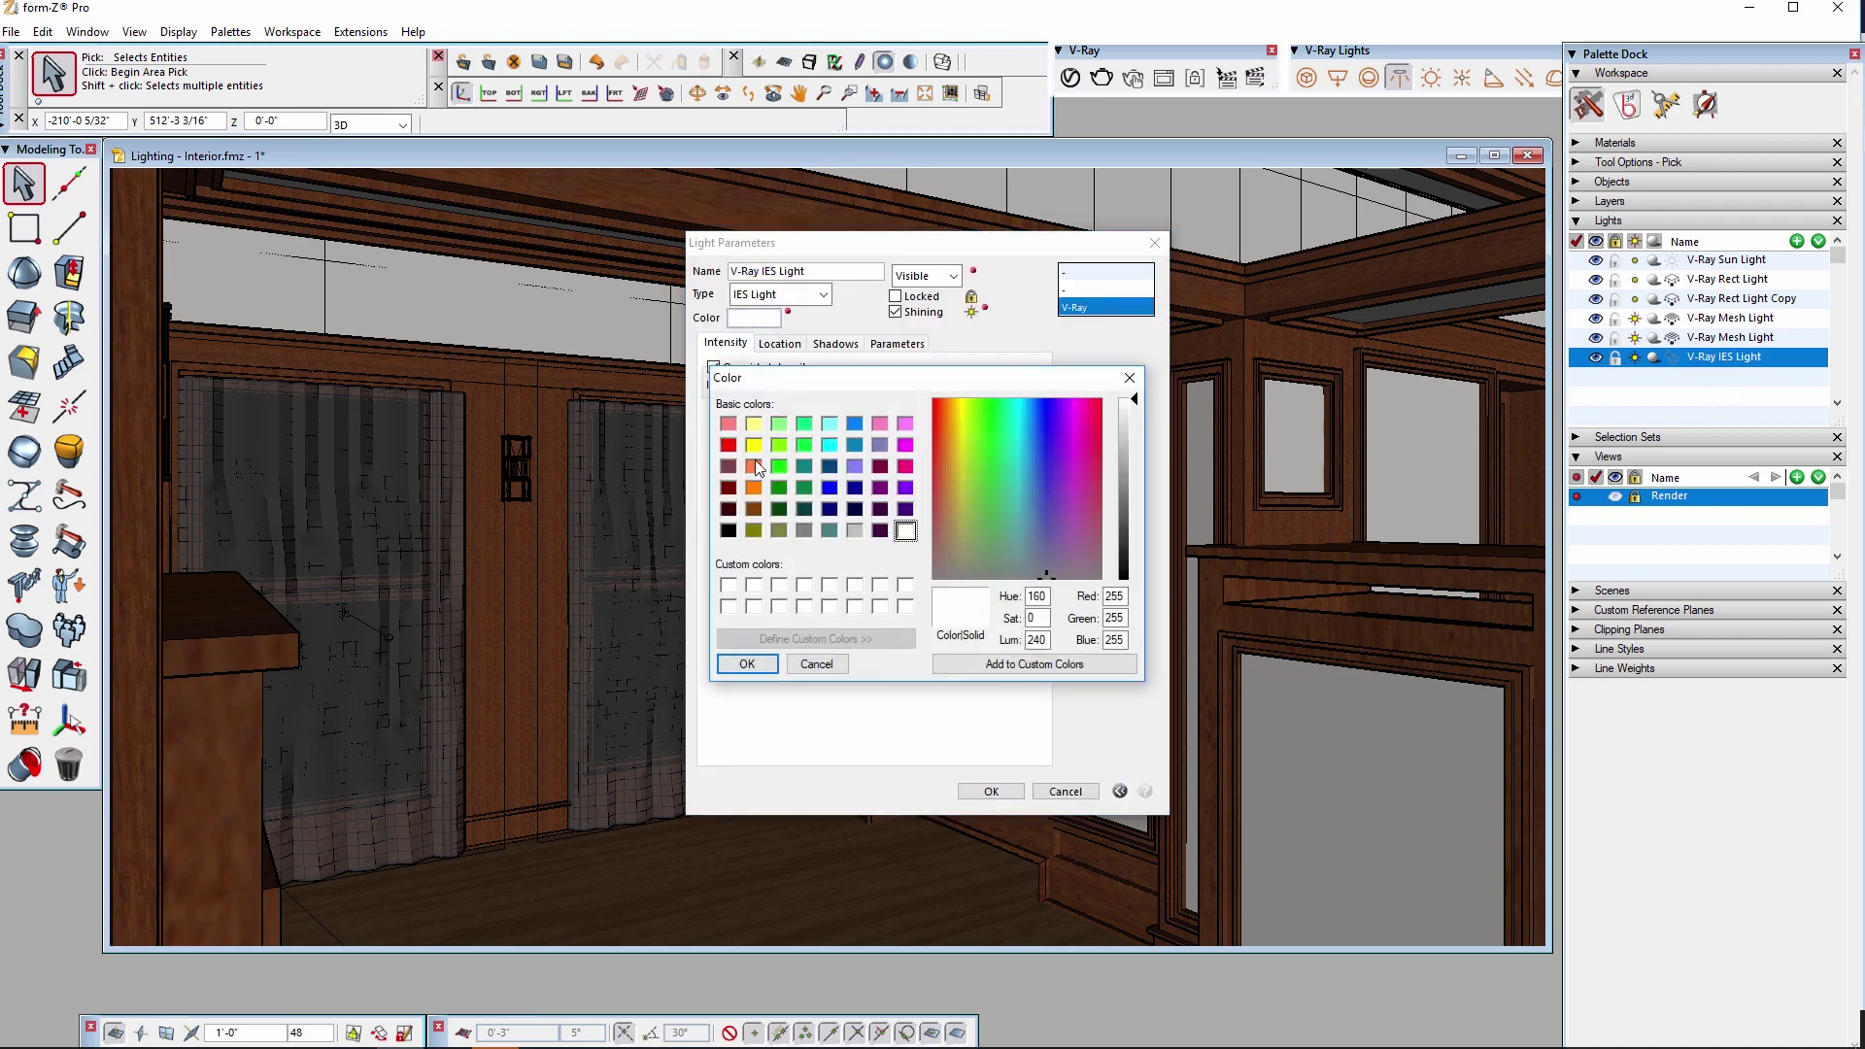
{"action": "left_click", "coordinate": [951, 406]}
{"action": "left_click", "coordinate": [952, 401]}
{"action": "left_click", "coordinate": [1124, 426]}
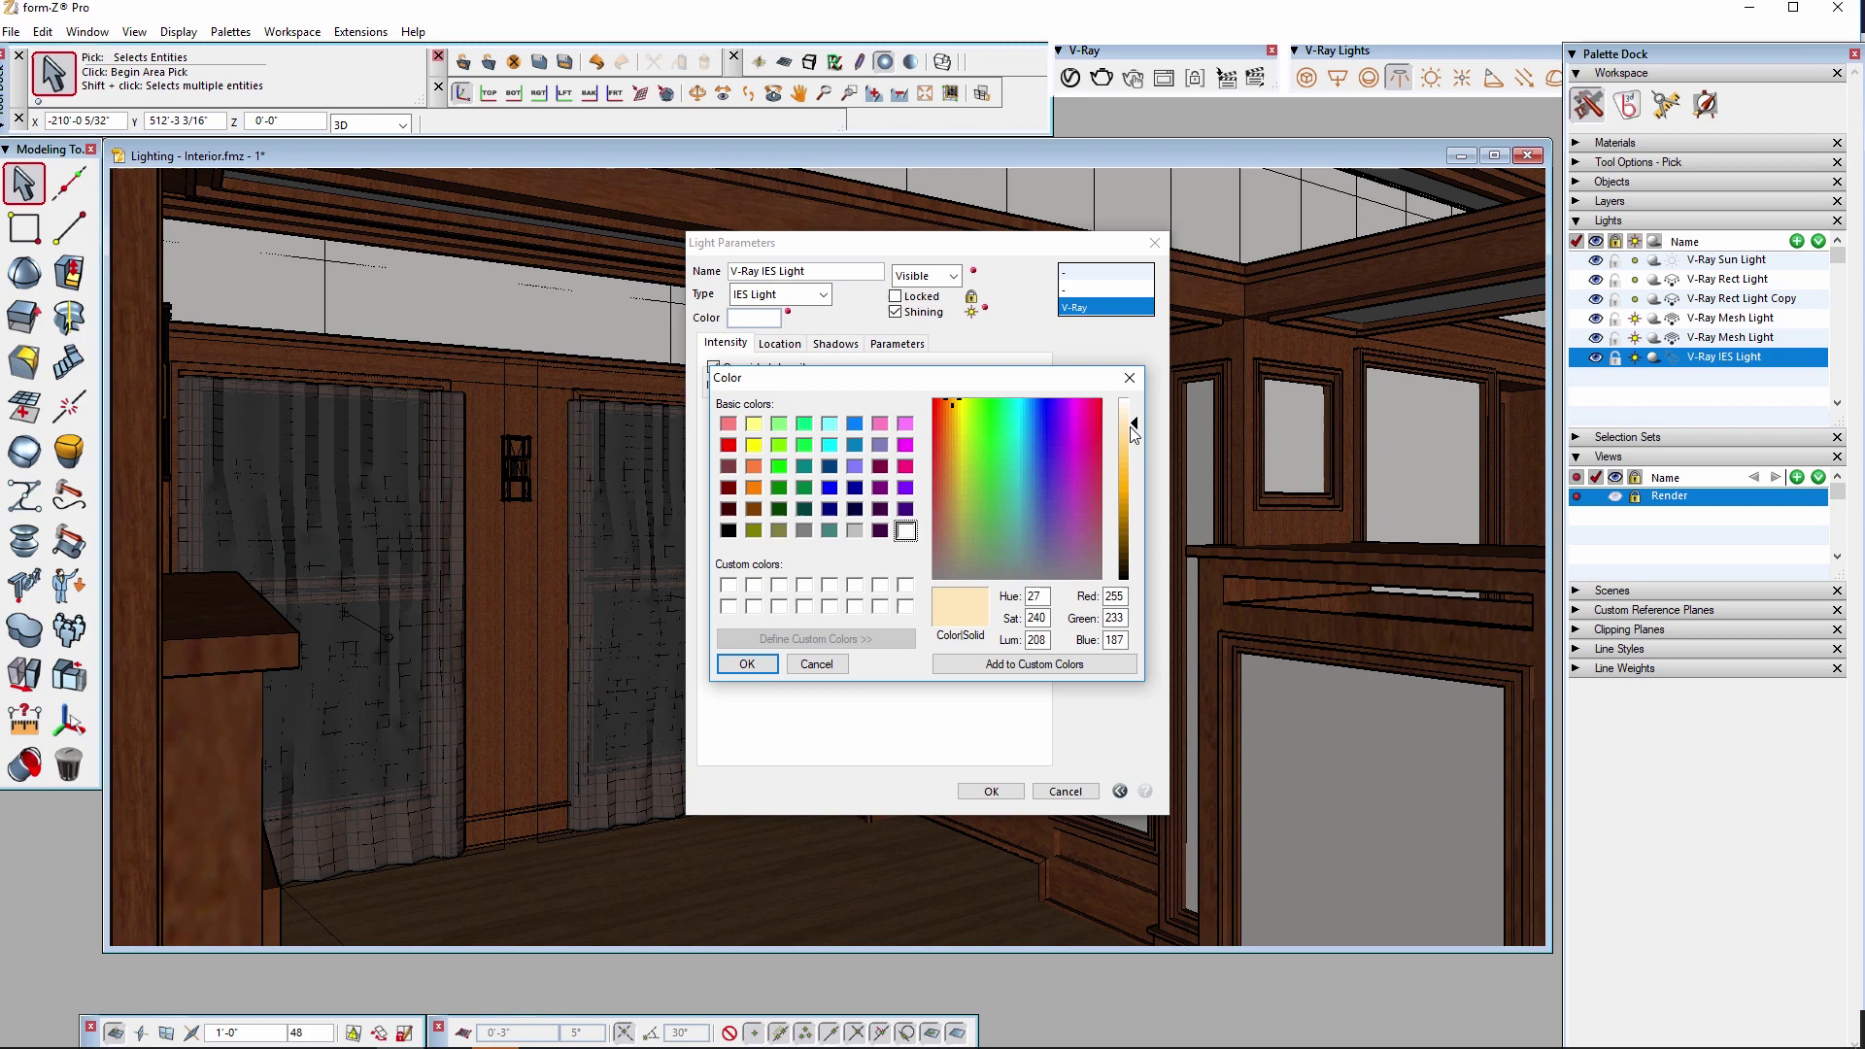
{"action": "left_click", "coordinate": [746, 664]}
{"action": "left_click", "coordinate": [986, 791]}
{"action": "left_click", "coordinate": [1111, 80]}
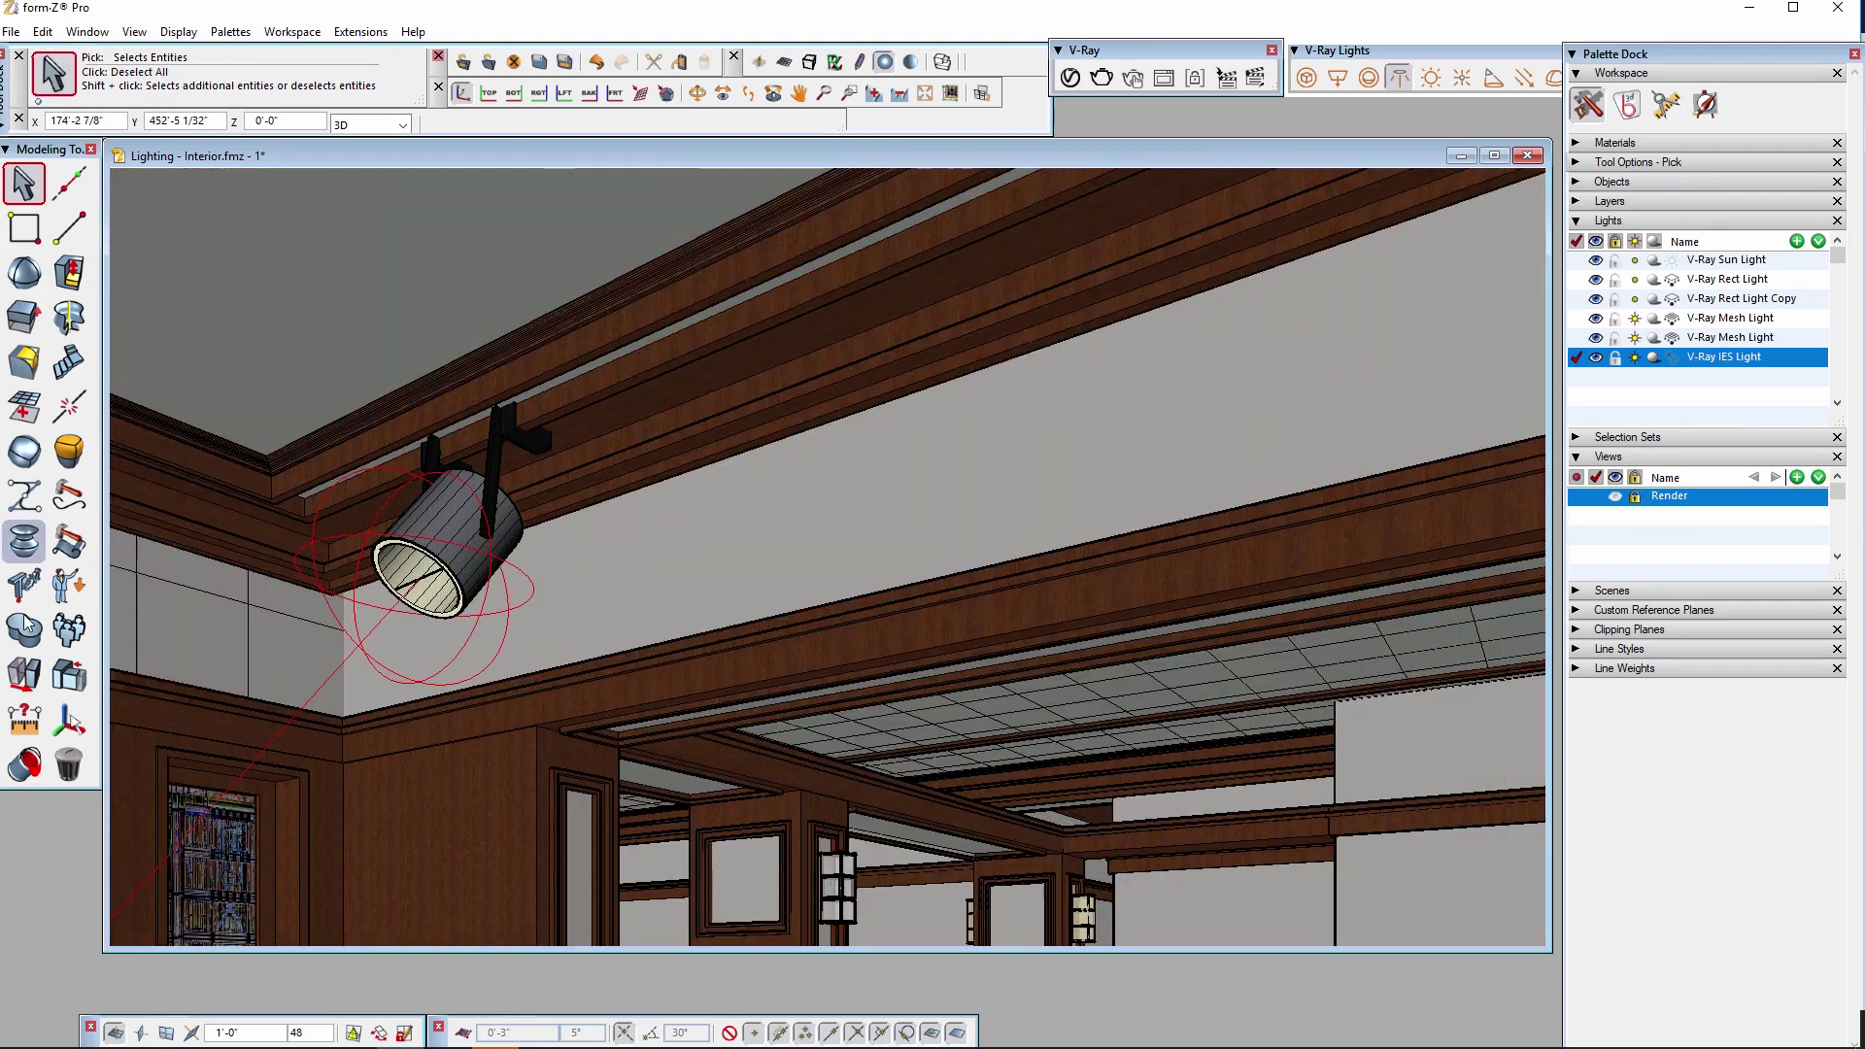
{"action": "left_click", "coordinate": [22, 672]}
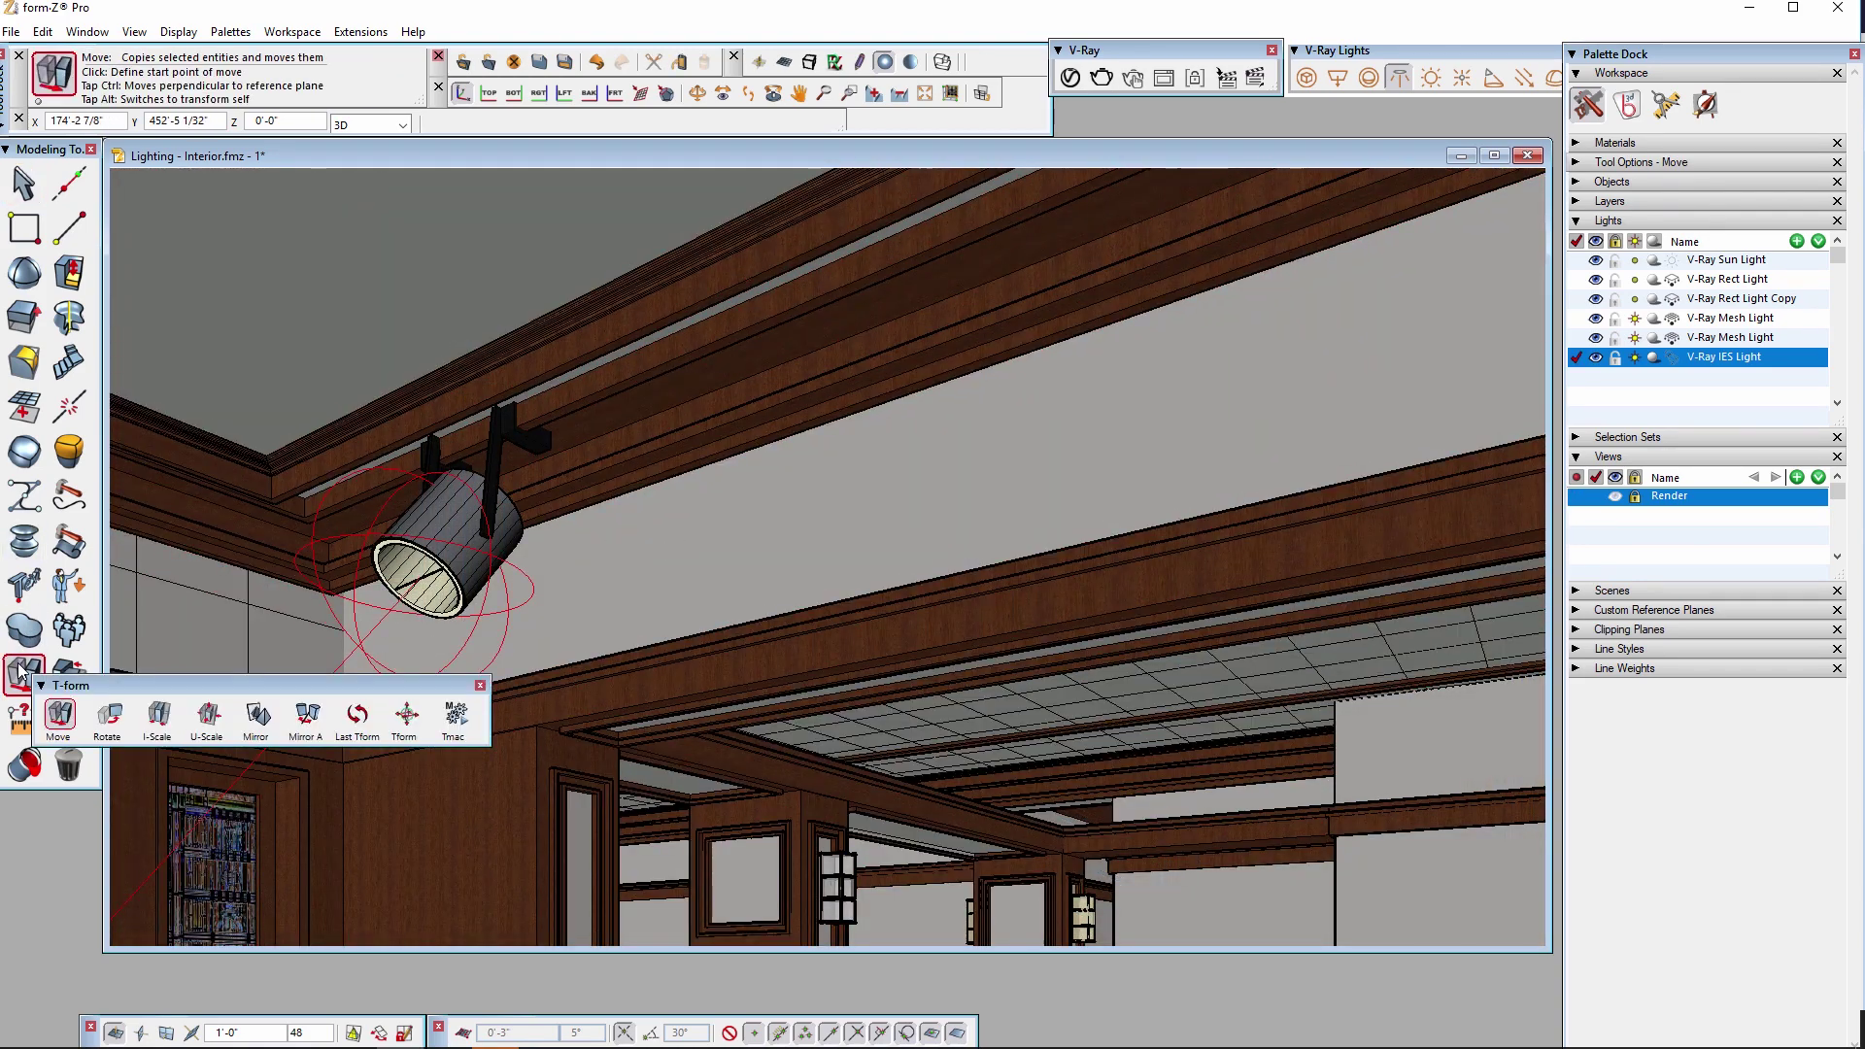
Copy the IES spotlight further along the beam, then view Material Override in V-Ray Settings.
{"action": "left_click", "coordinate": [447, 566]}
{"action": "left_click", "coordinate": [1237, 346]}
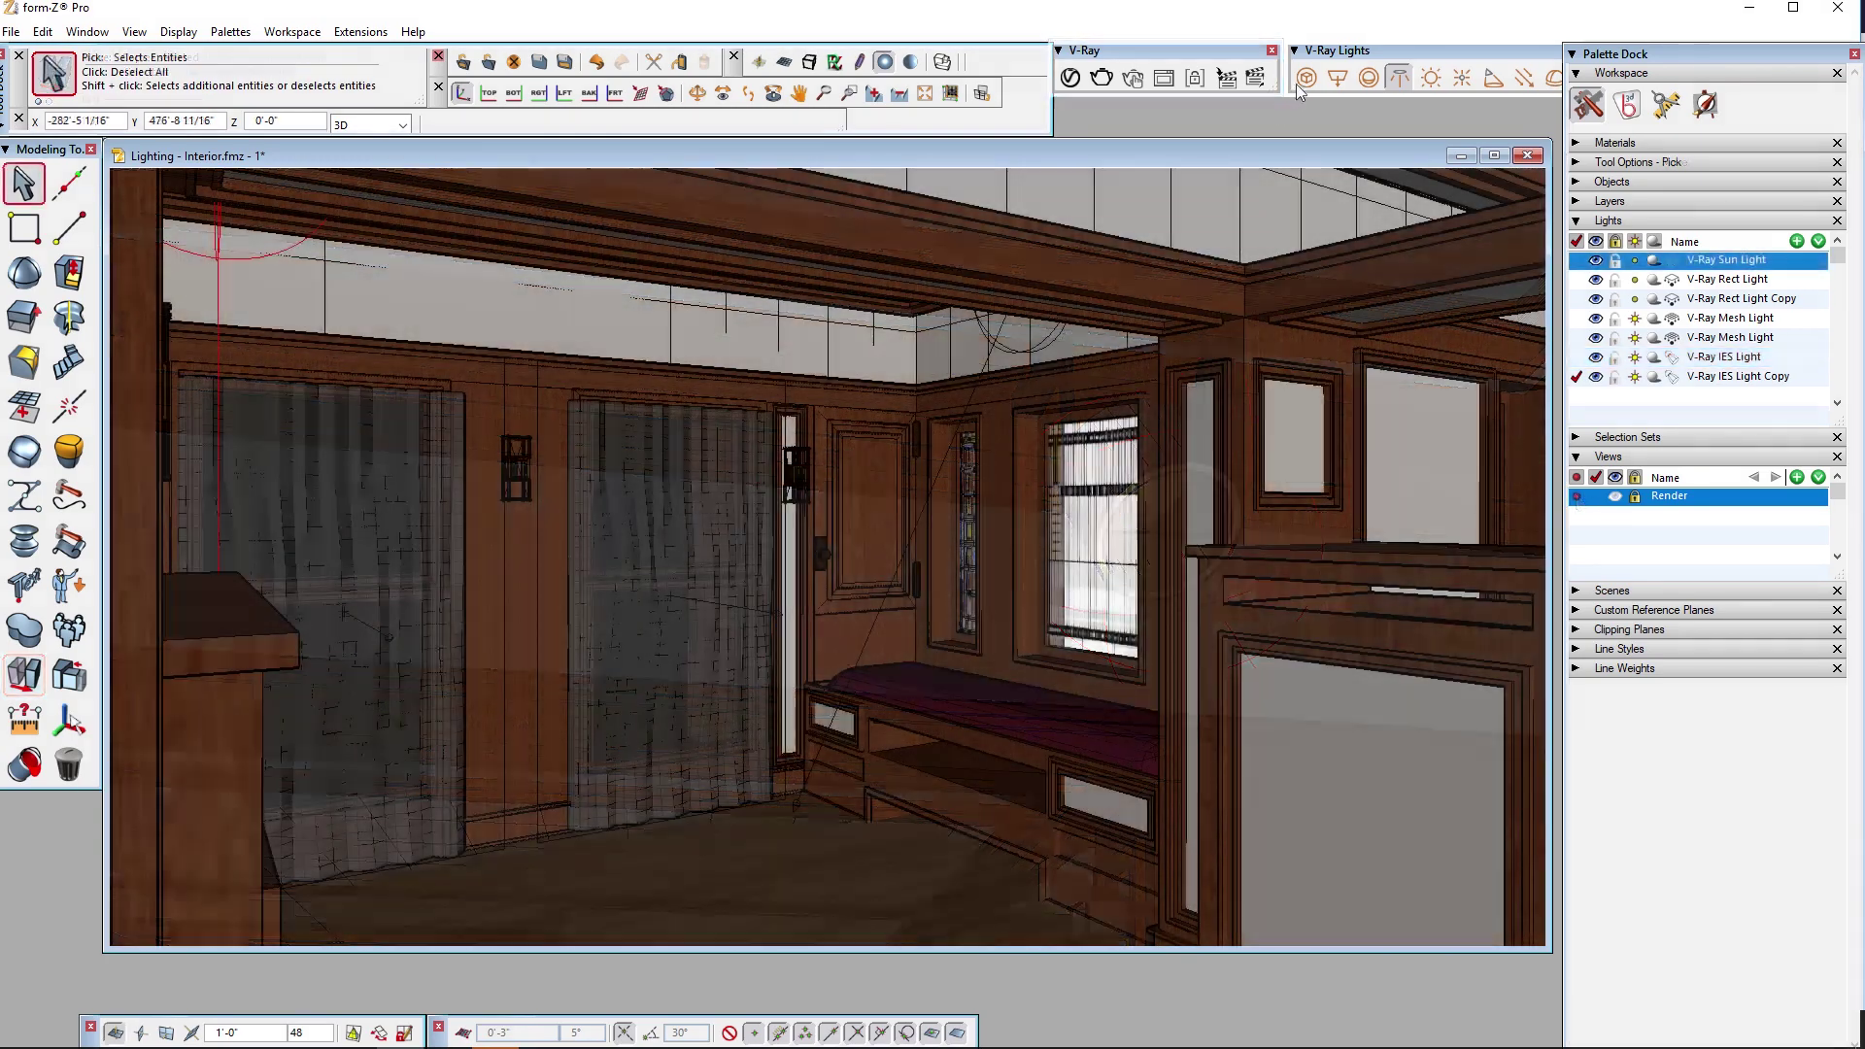
{"action": "left_click", "coordinate": [1195, 77]}
{"action": "left_click", "coordinate": [1088, 344]}
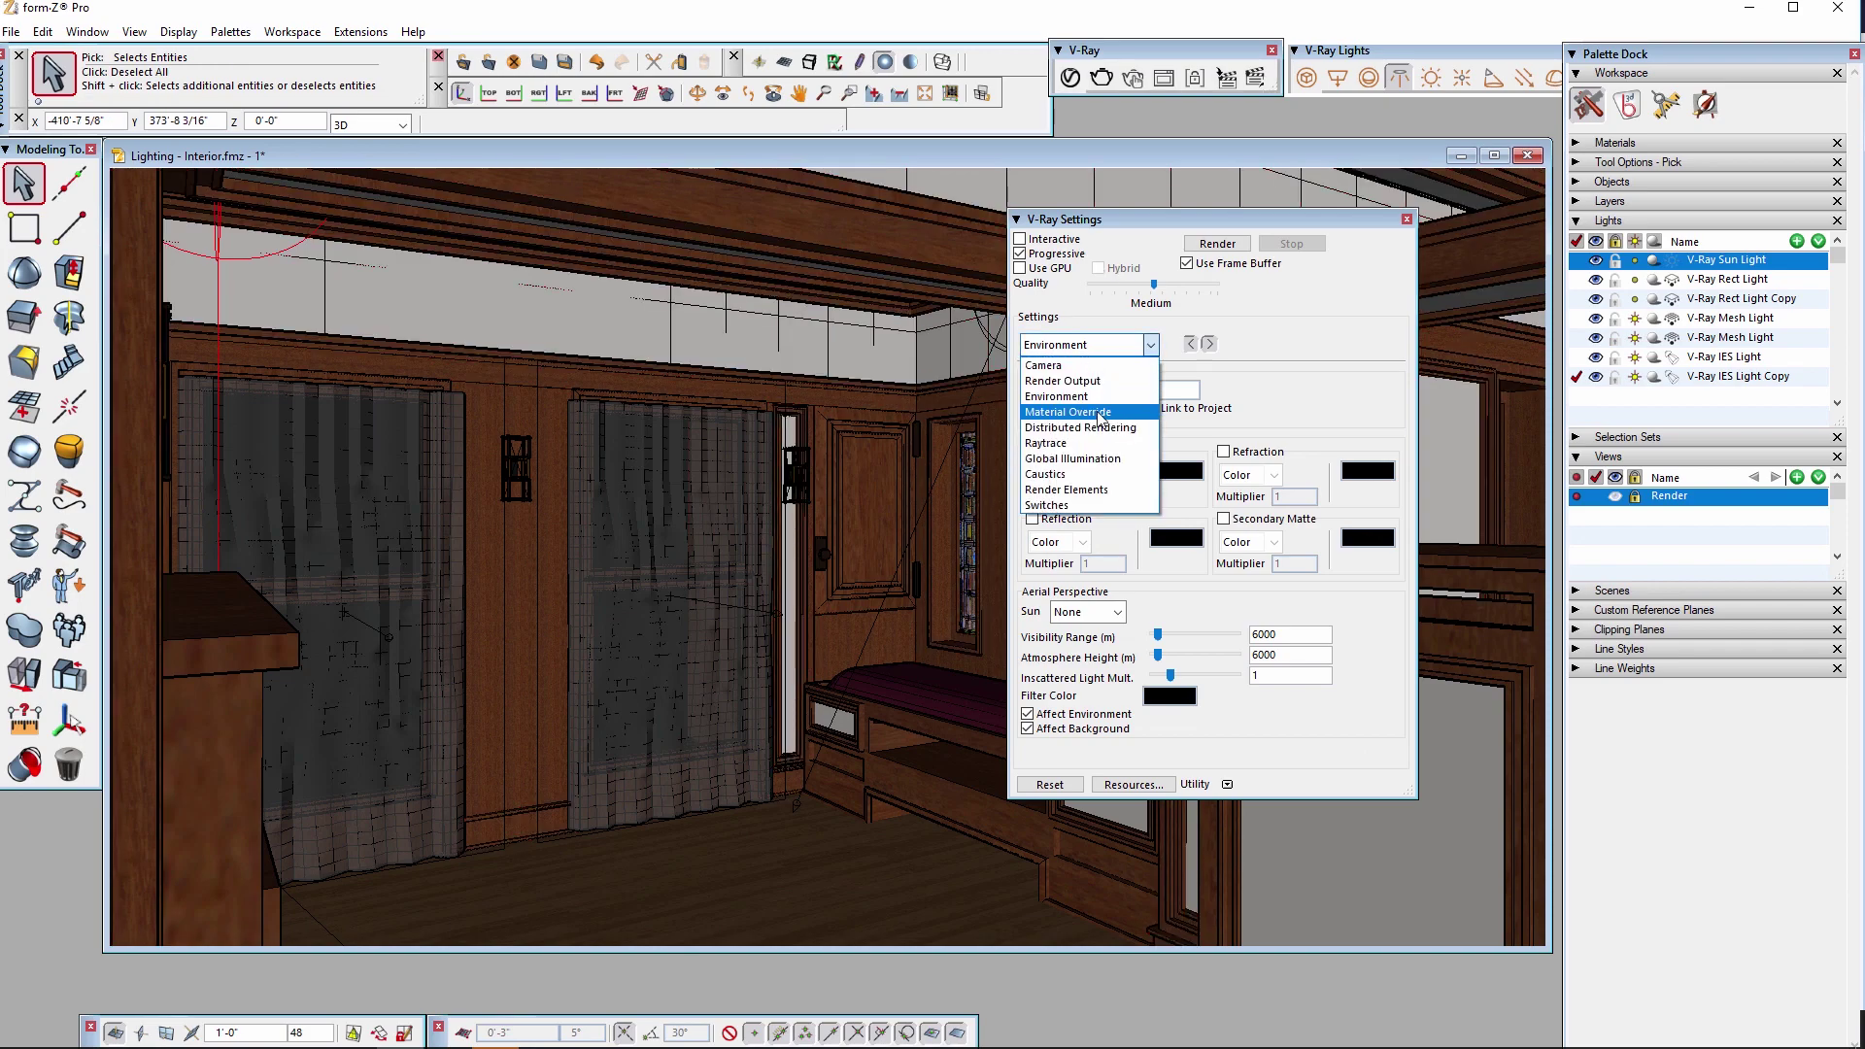
{"action": "left_click", "coordinate": [1091, 391]}
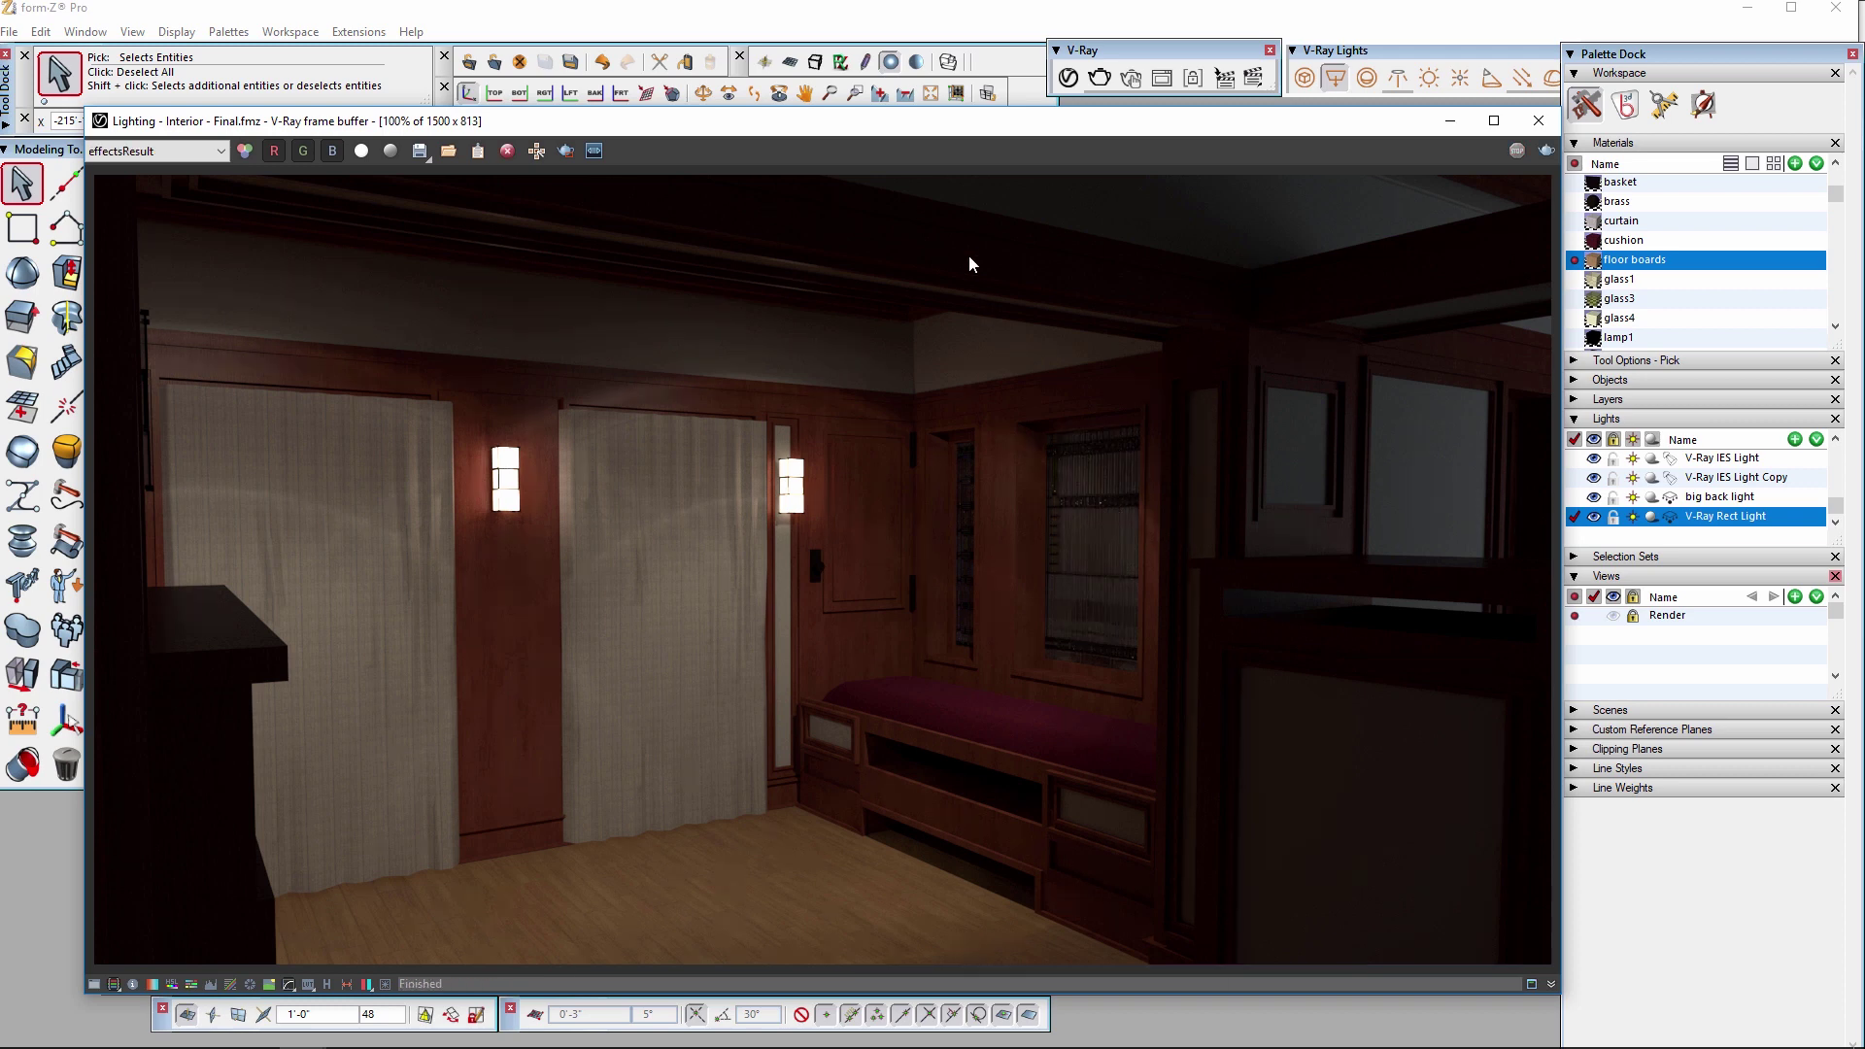
Reposition the render window and lower Exposure Highlight Burn to 0.32.
{"action": "left_click_drag", "start_coordinate": [935, 134], "coordinate": [853, 123]}
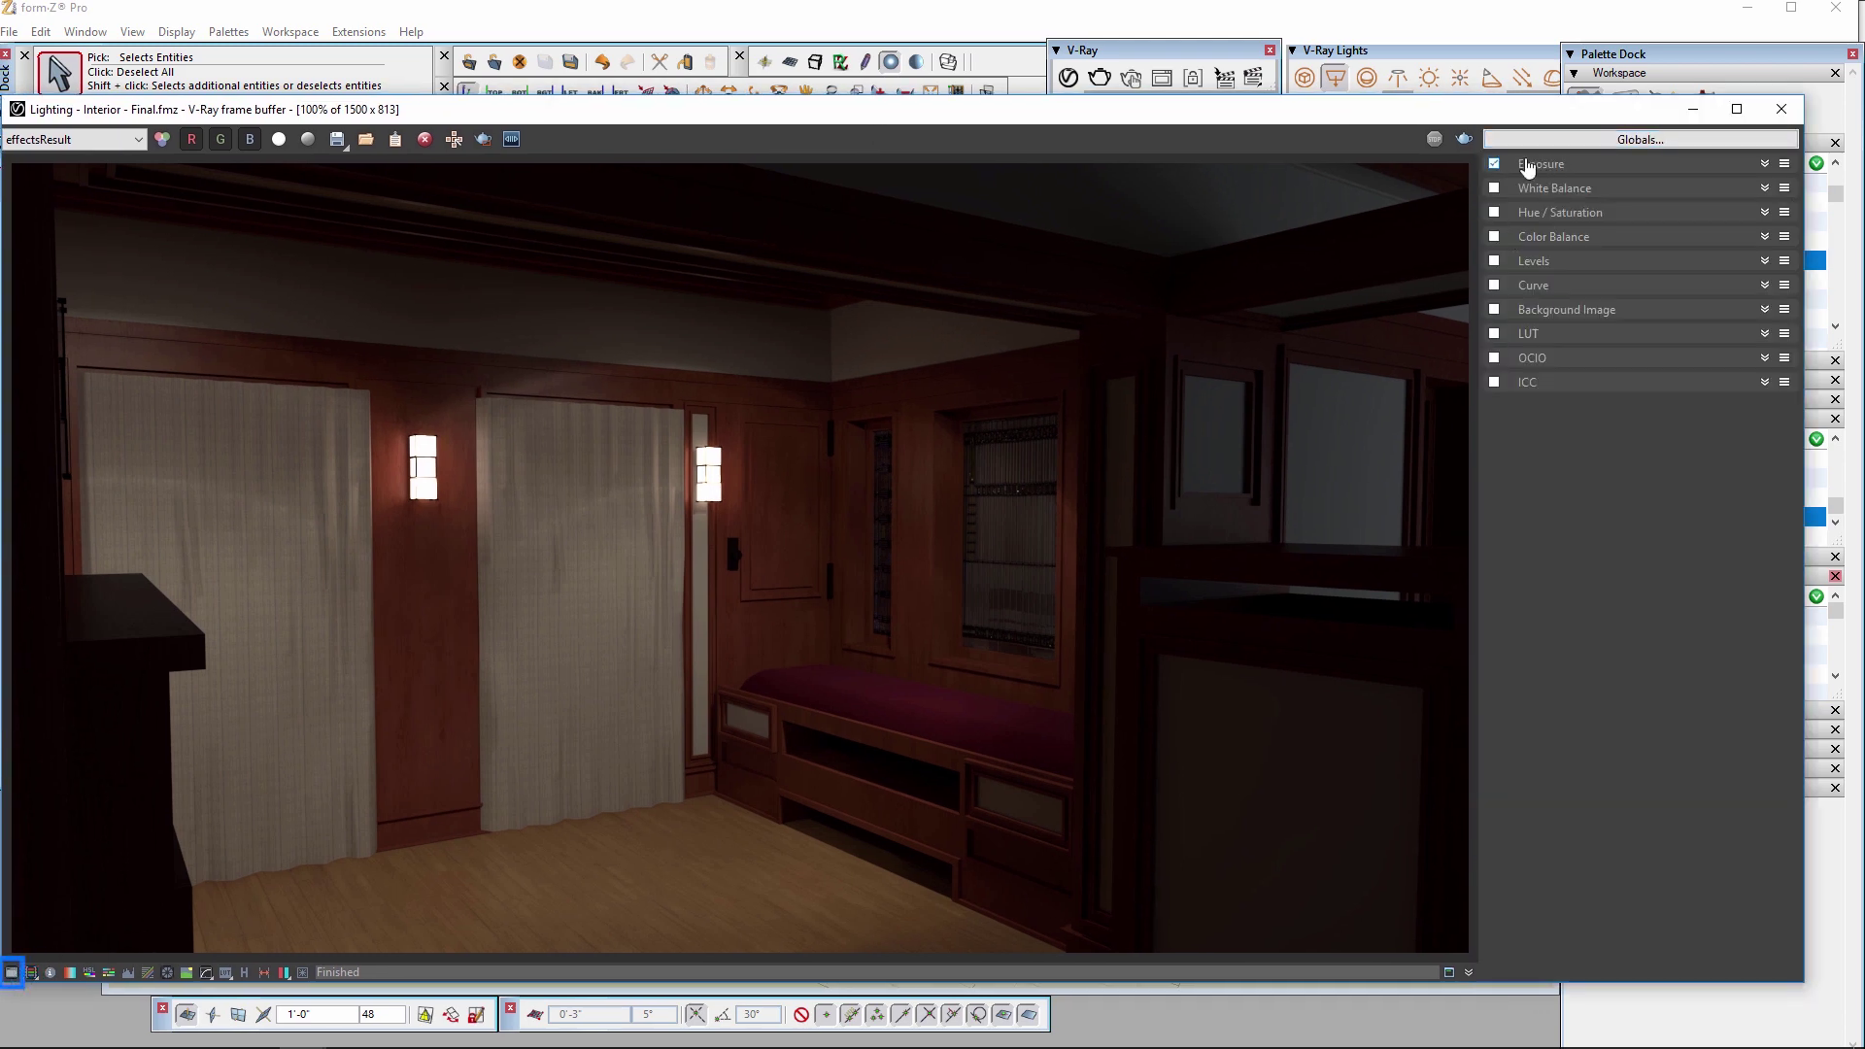
{"action": "left_click", "coordinate": [1661, 175]}
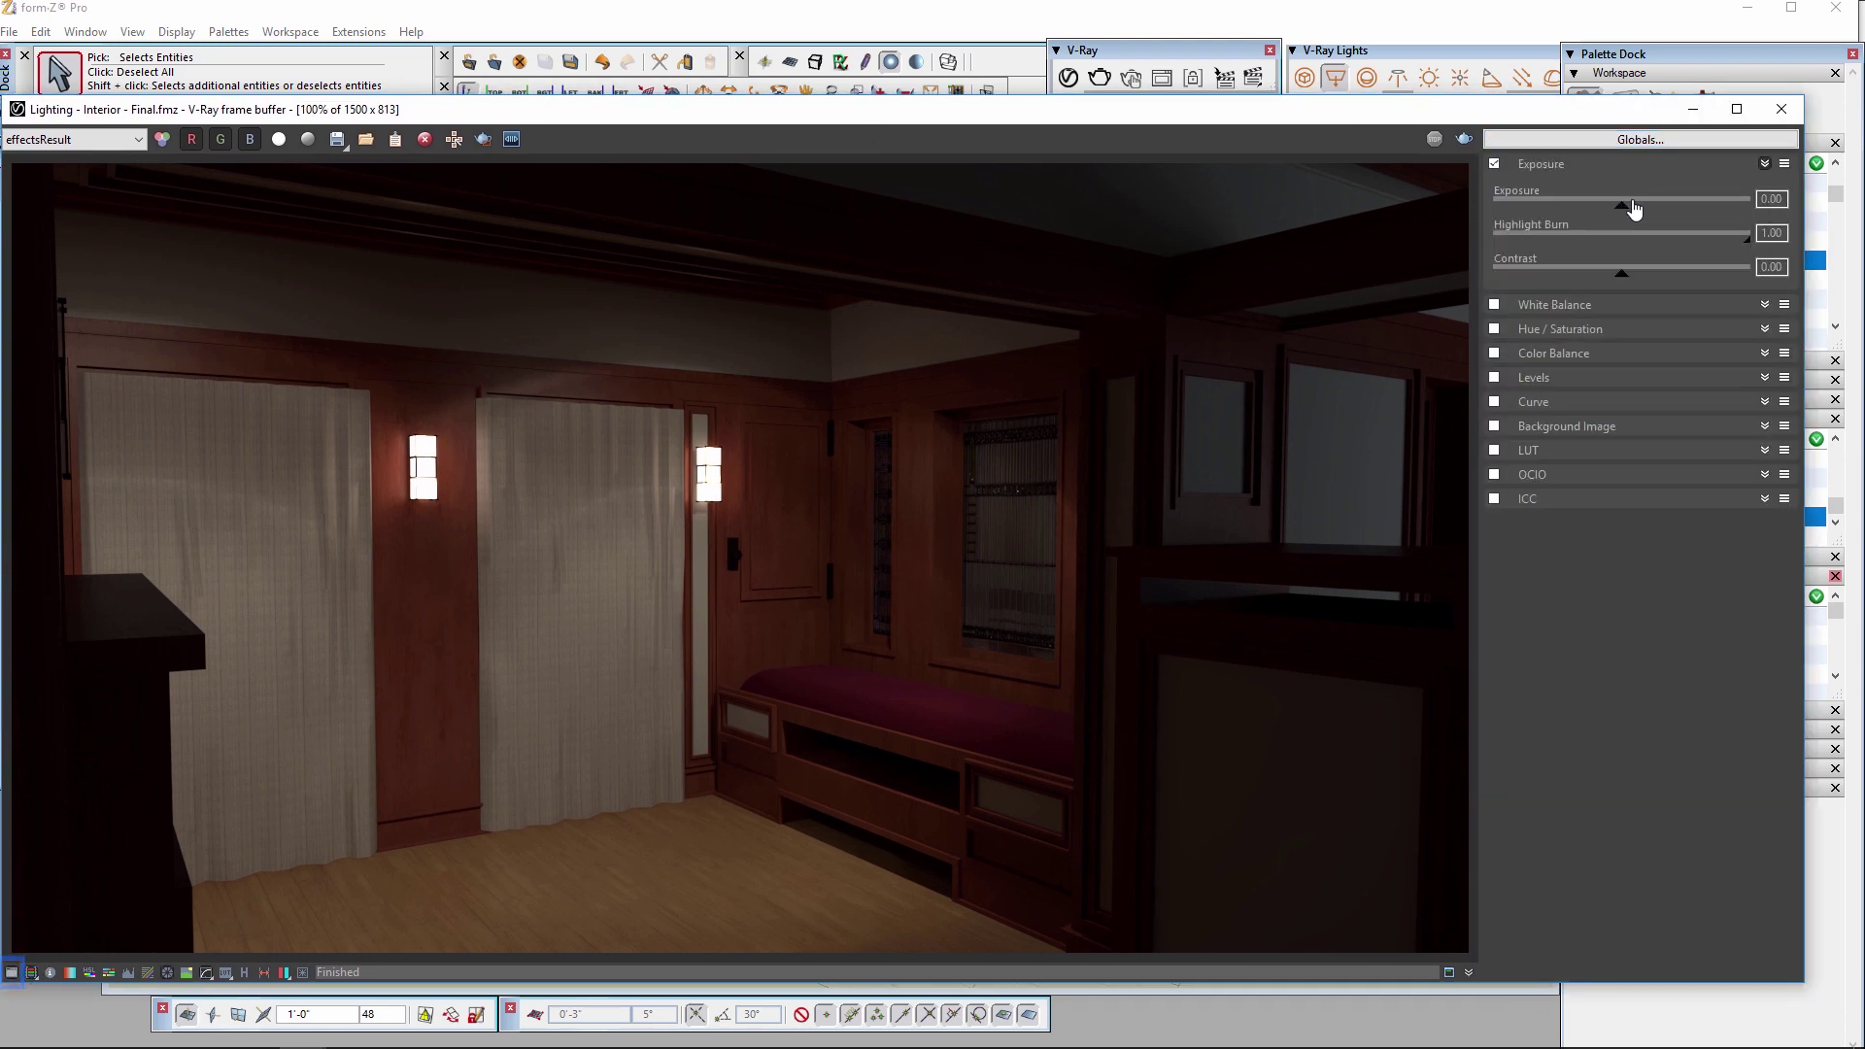
{"action": "left_click_drag", "start_coordinate": [1744, 250], "coordinate": [1577, 251]}
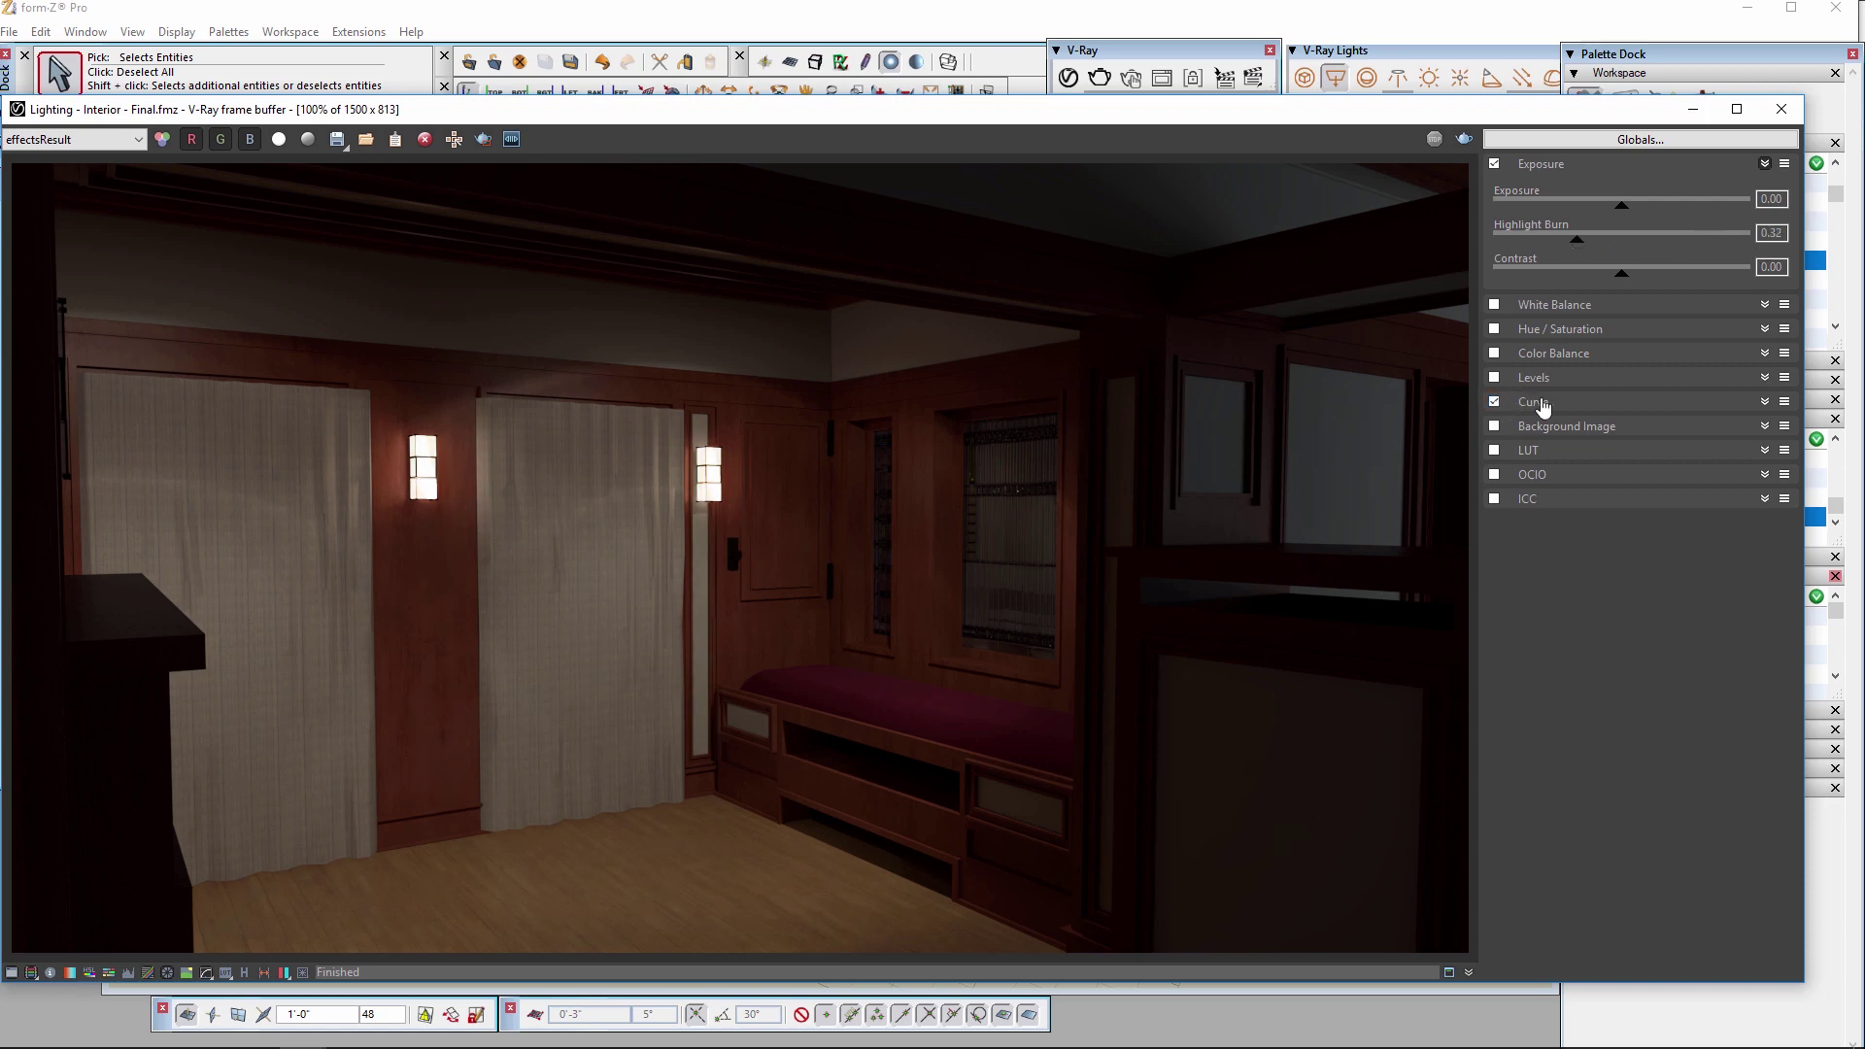
Lift the Curve correction's dark and top ends to brighten the render, and enable Hue/Saturation.
{"action": "left_click", "coordinate": [1537, 402]}
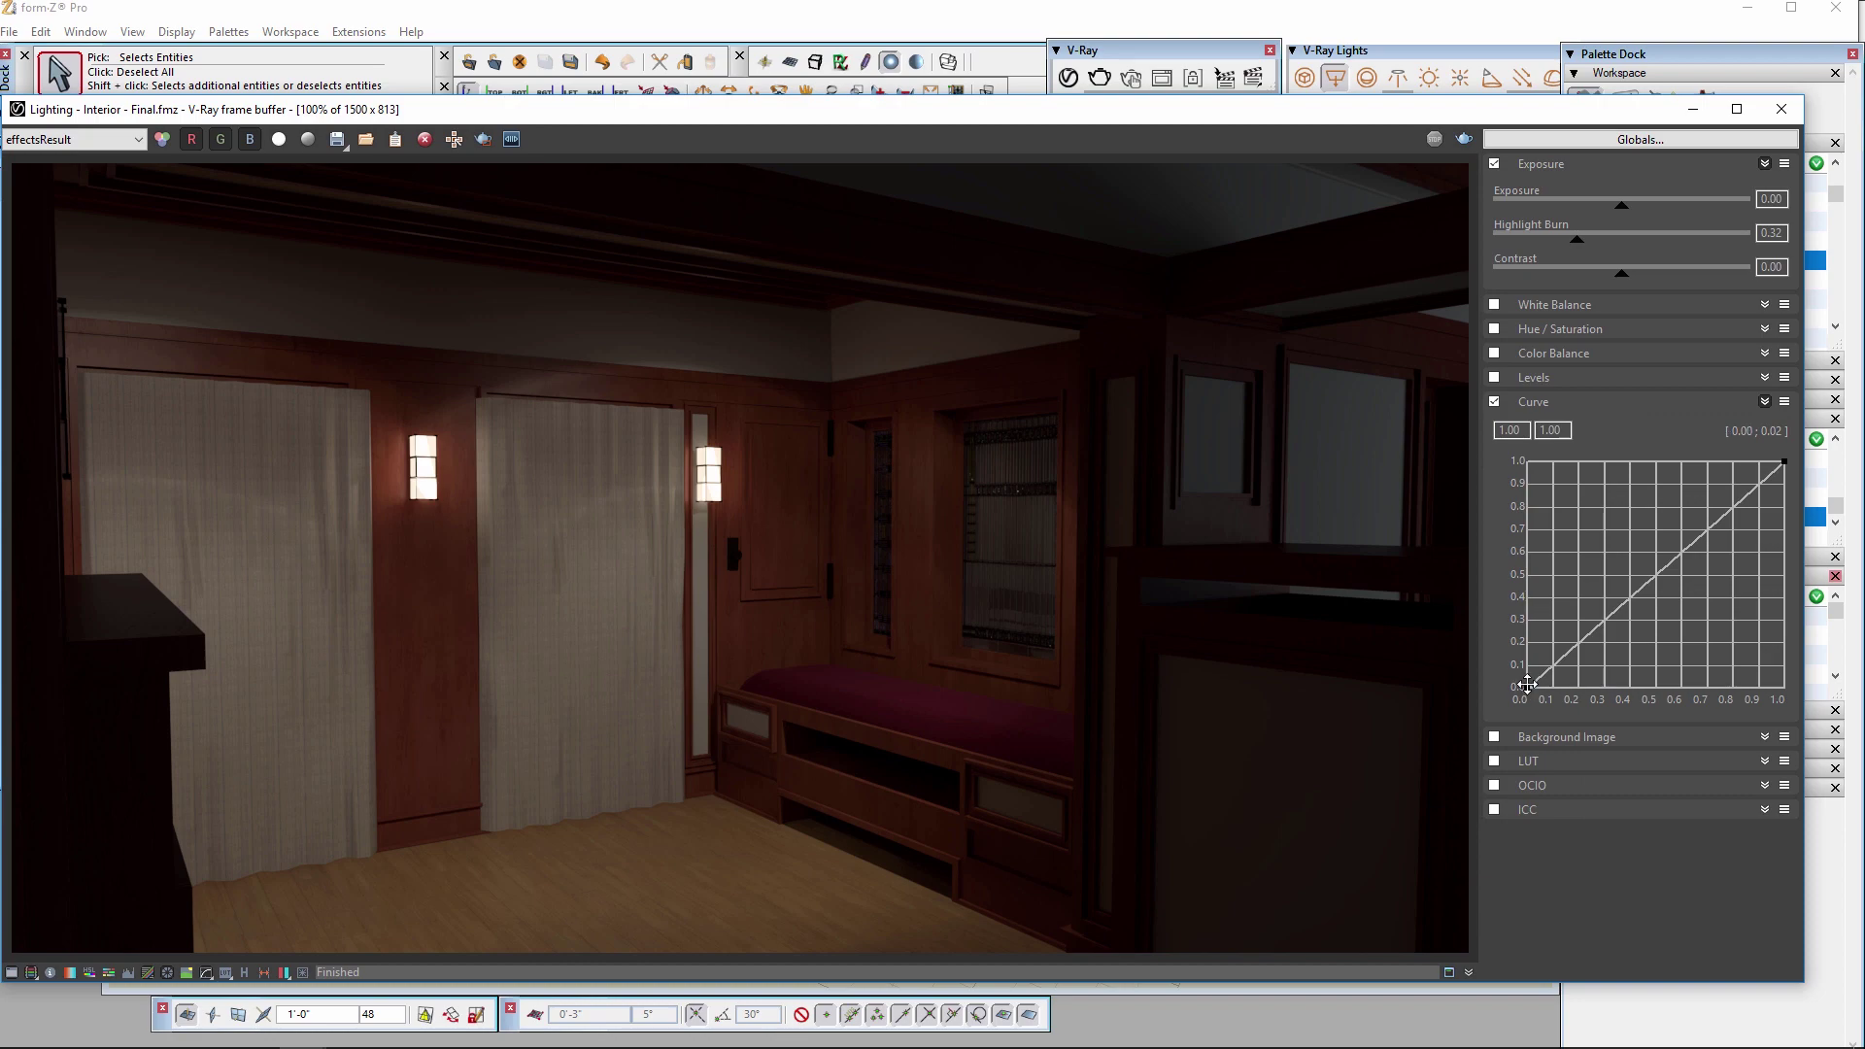
{"action": "left_click_drag", "start_coordinate": [1528, 684], "coordinate": [1555, 584]}
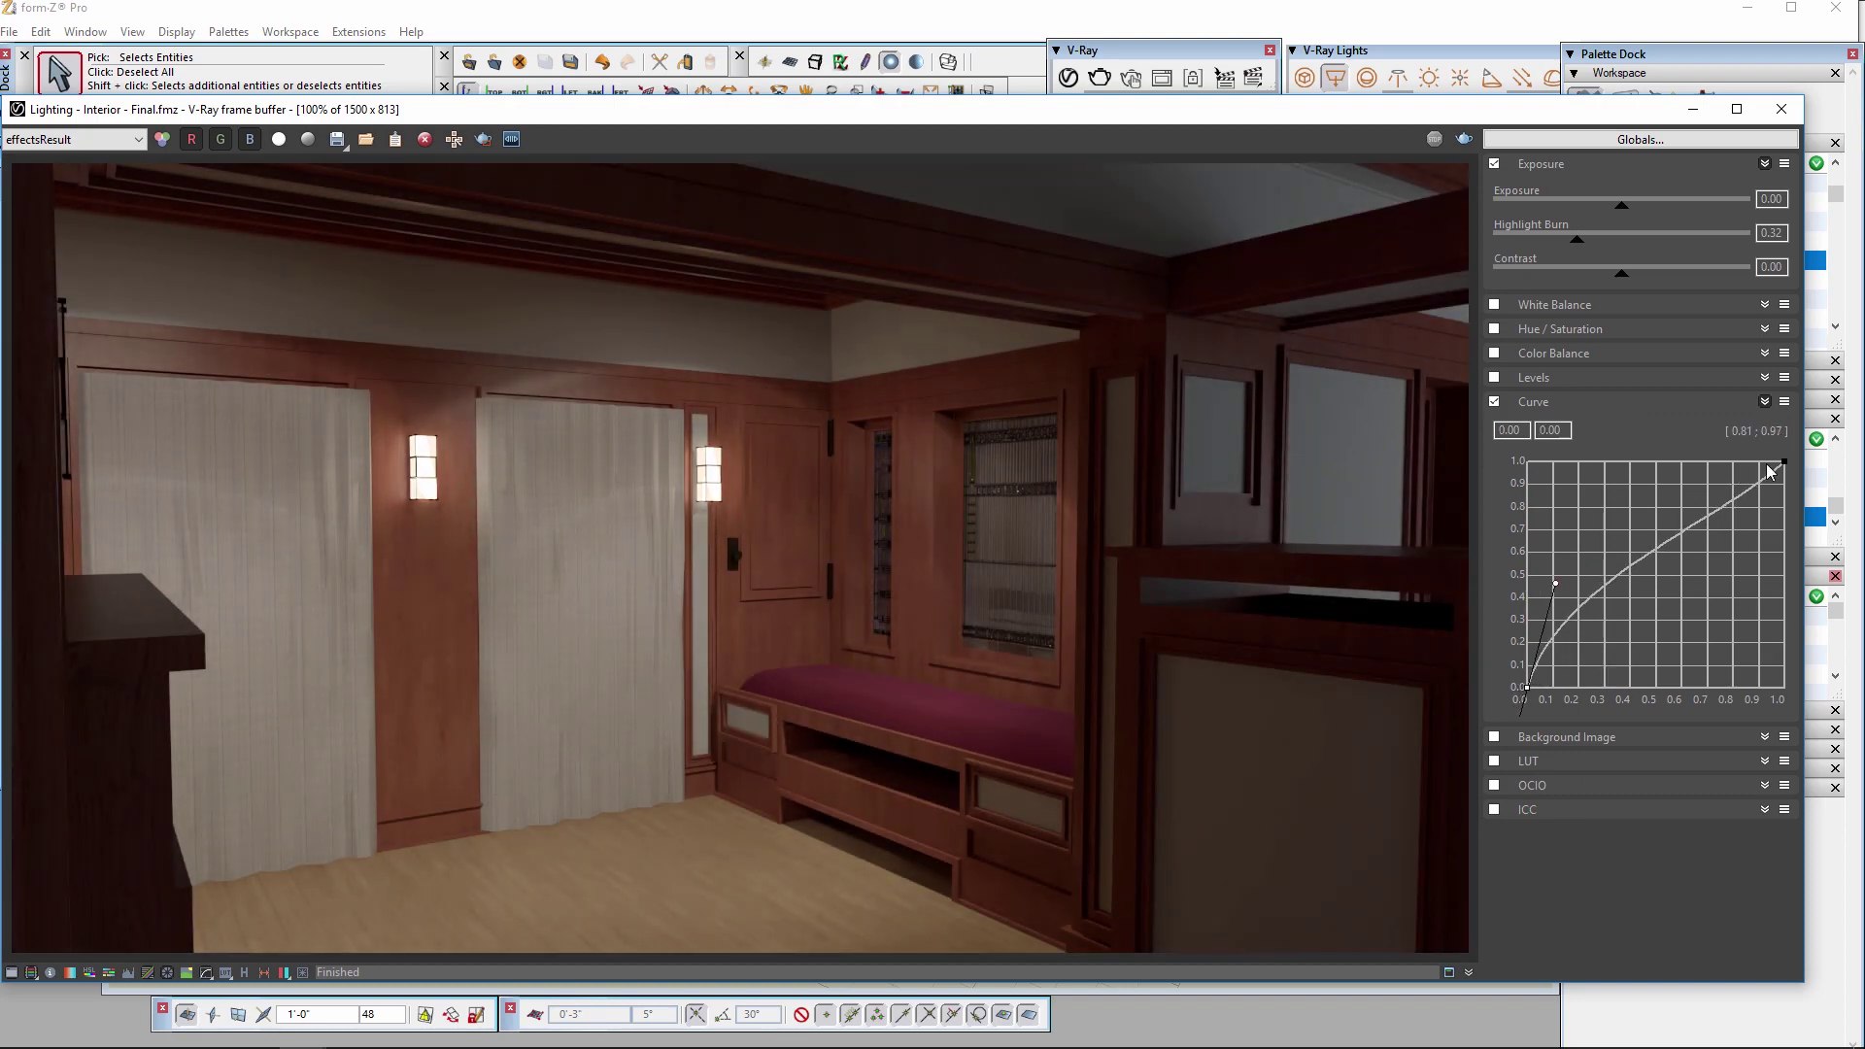
{"action": "left_click_drag", "start_coordinate": [1770, 472], "coordinate": [1649, 483]}
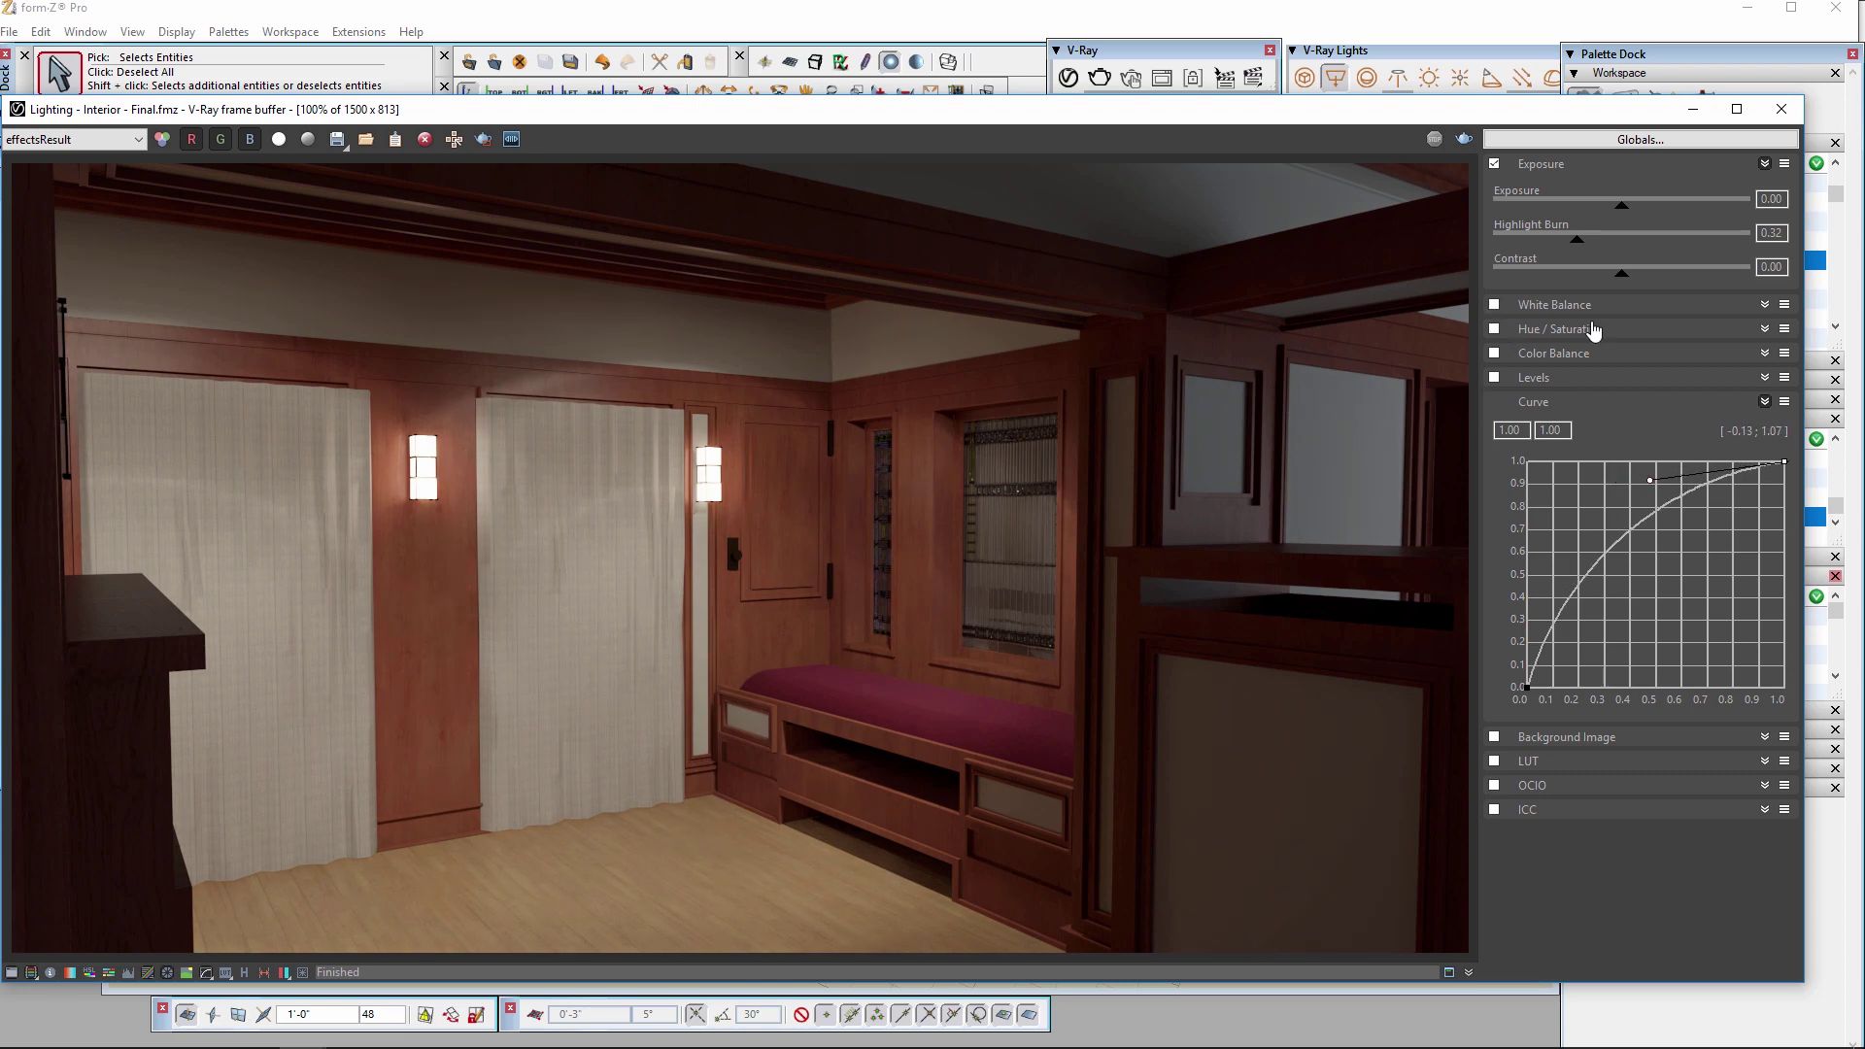
{"action": "left_click", "coordinate": [1495, 328]}
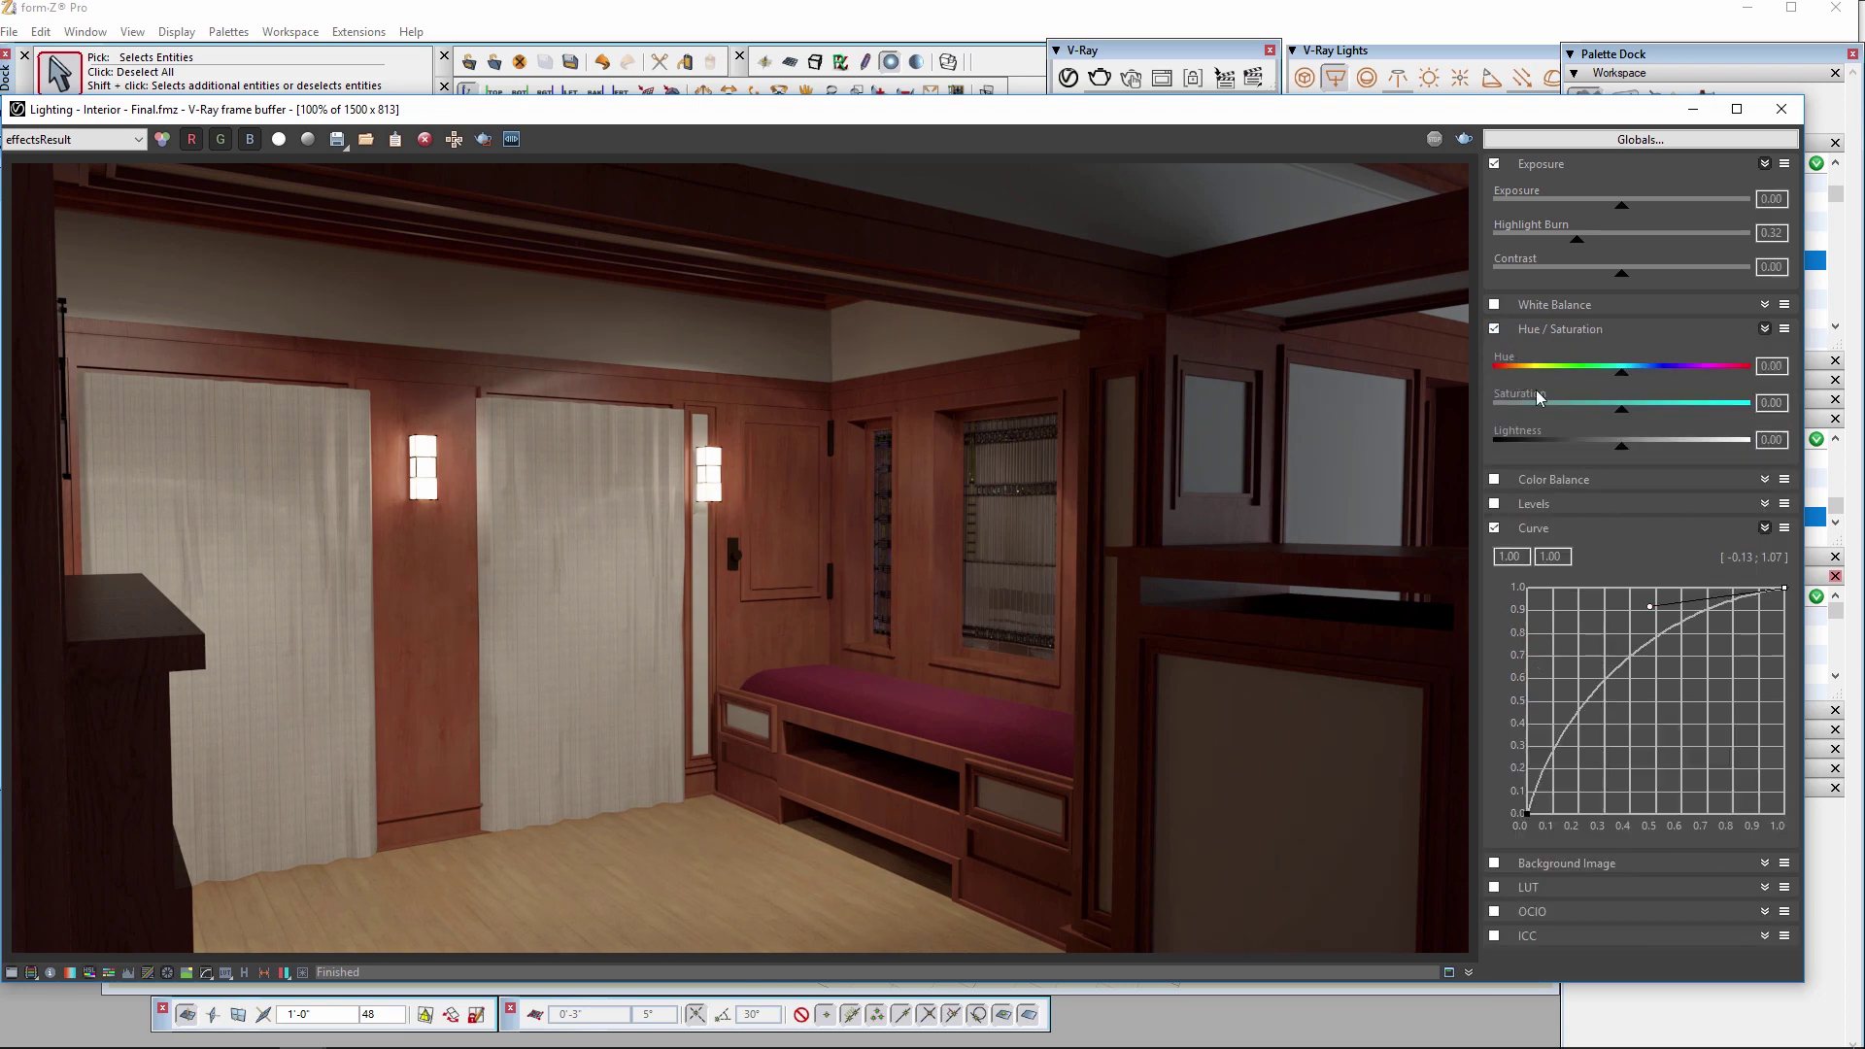